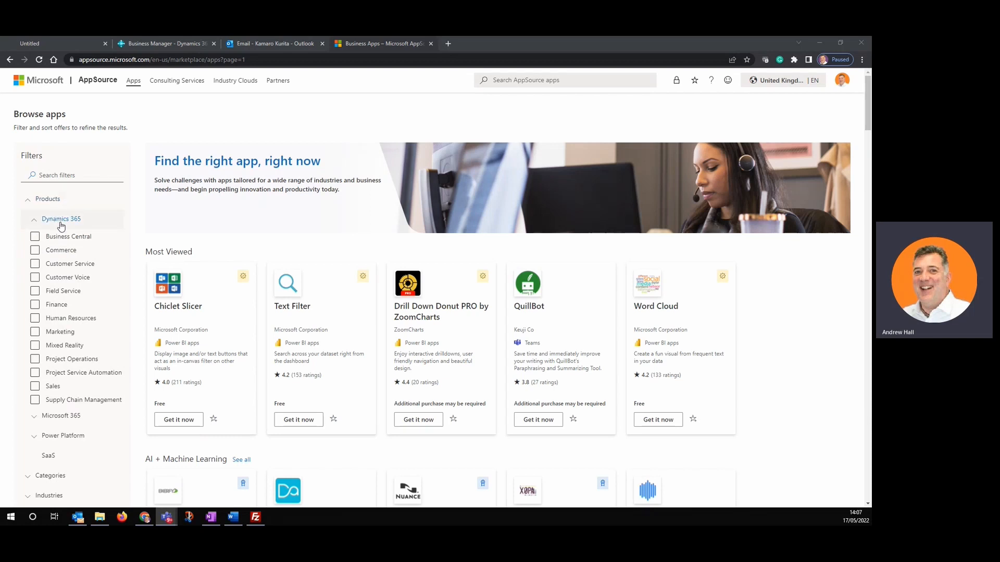
- Filter AppSource to Business Central apps, search 'bank feeds', and open the Nolan Bank Feeds page
click(35, 237)
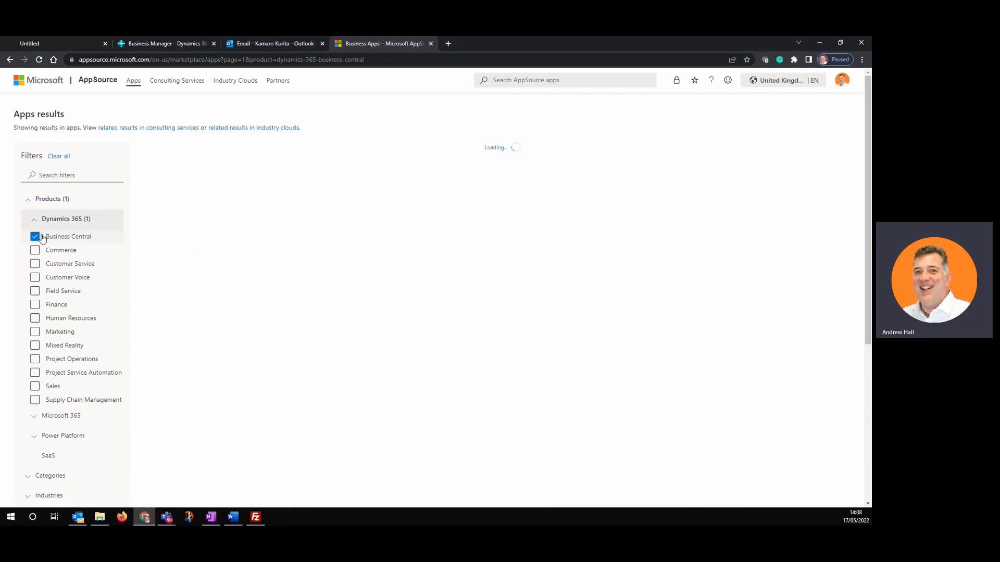
click(501, 79)
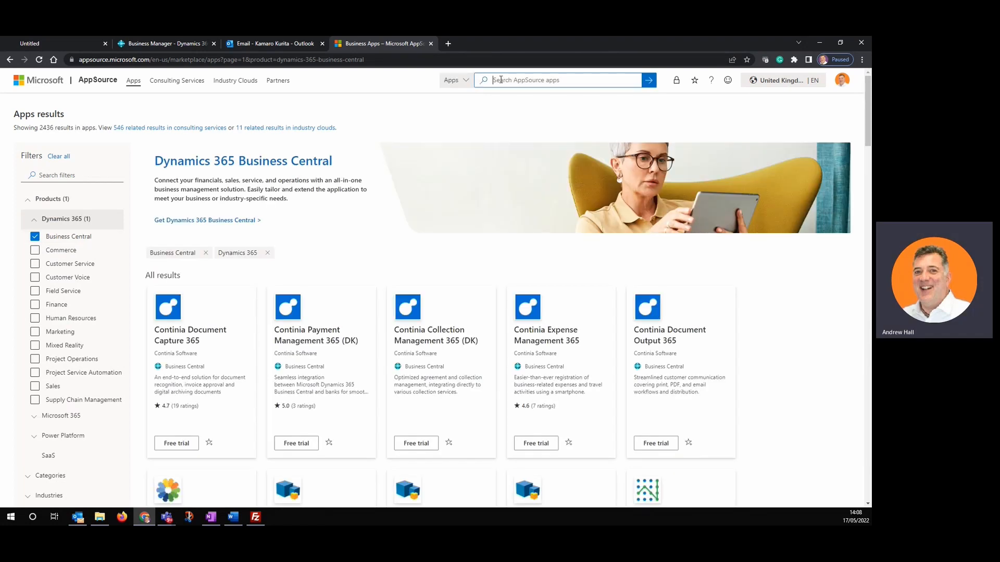
text(bank)
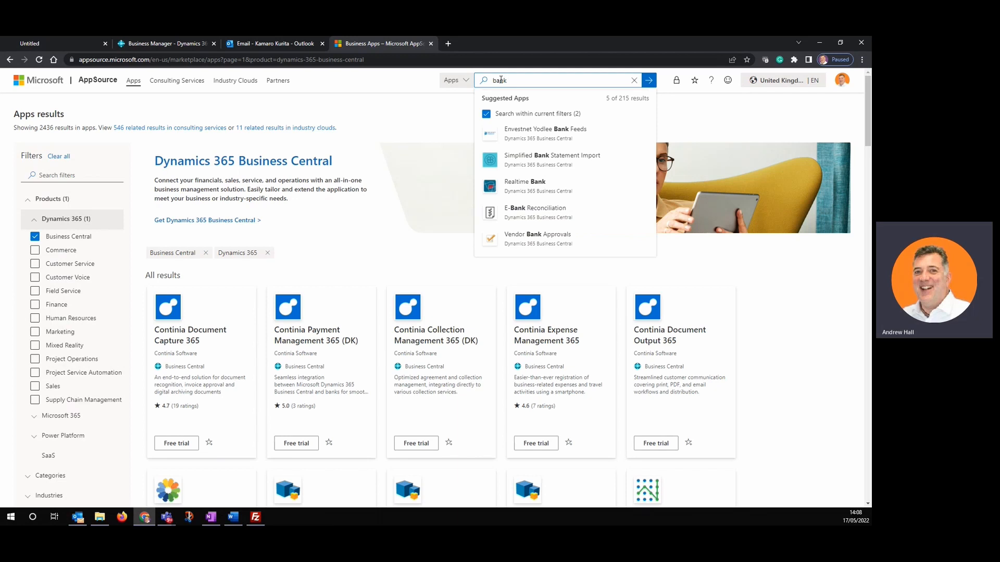
text(fe)
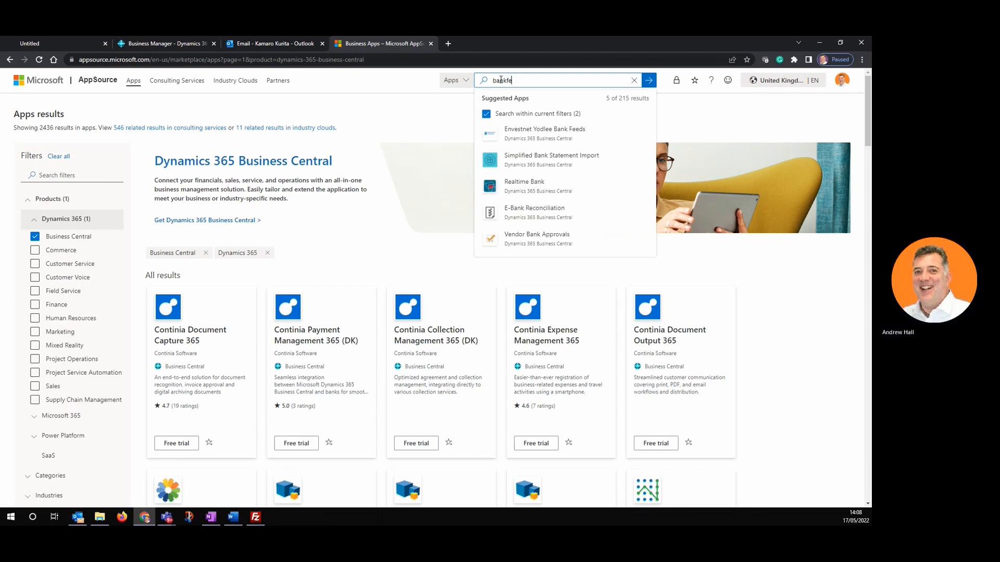
text(eds)
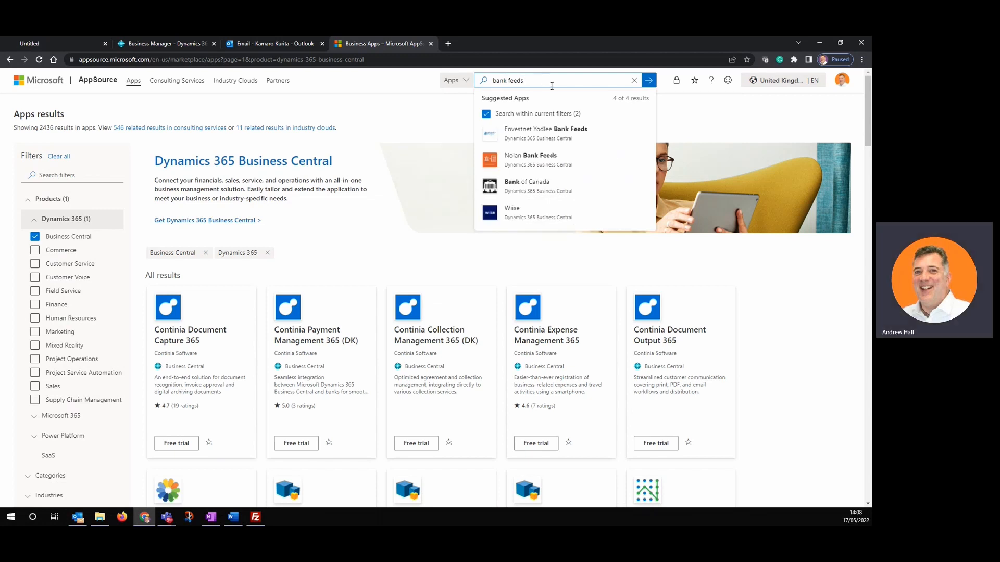
click(548, 165)
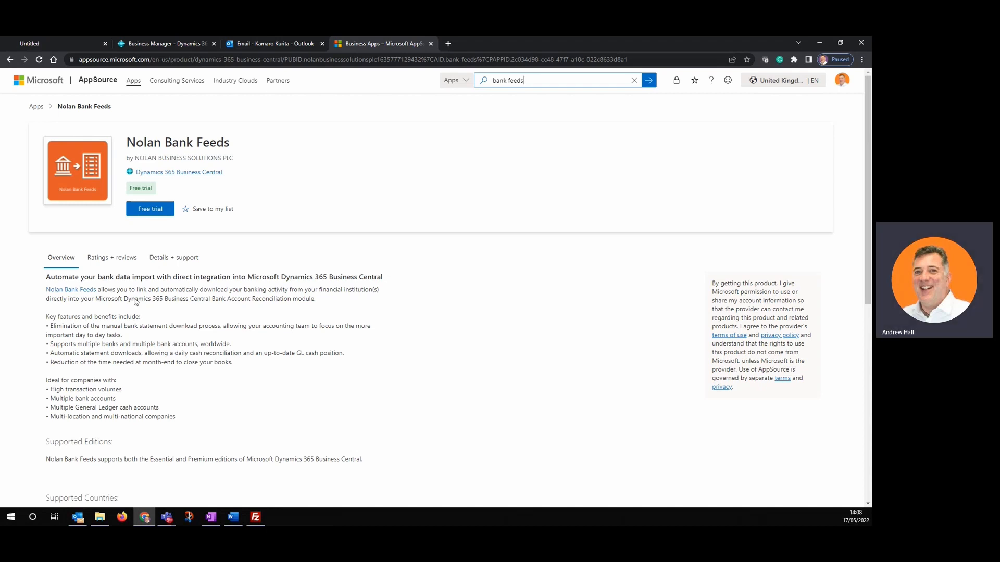
- Save Nolan Bank Feeds to my list and view its Details + support information
click(185, 212)
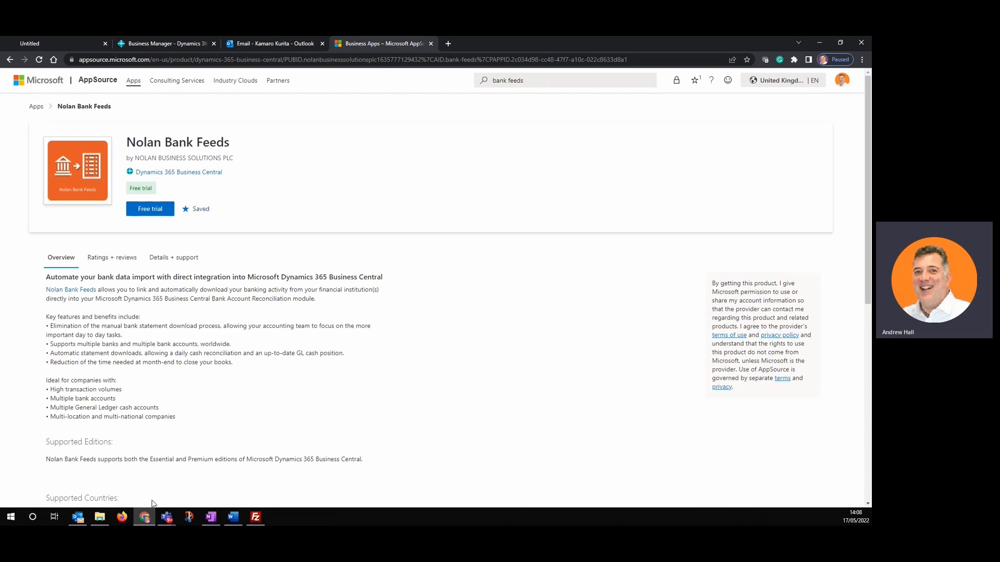
click(177, 267)
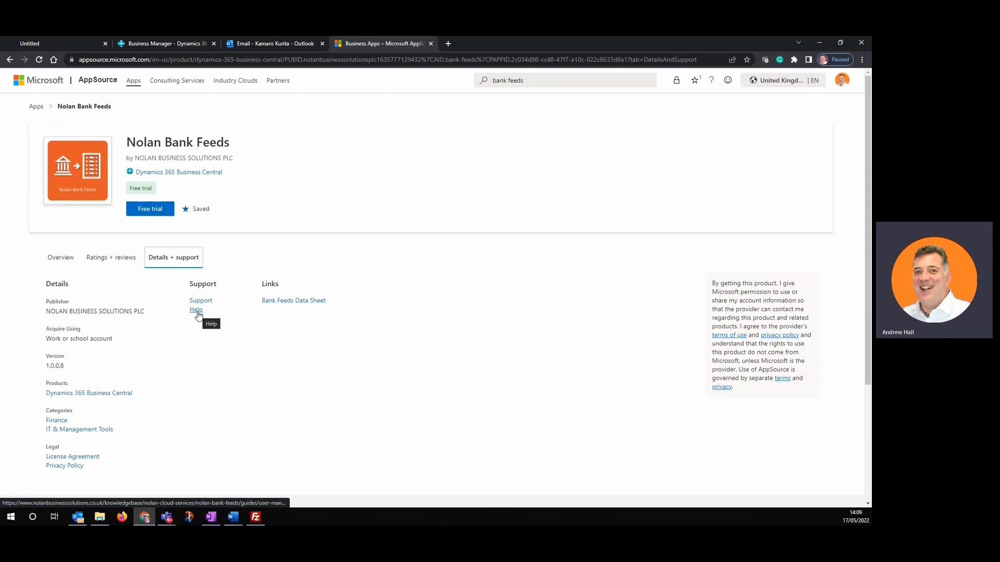
- Open the Nolan Bank Feeds help manual and move on to the Getting Started chapter
click(197, 311)
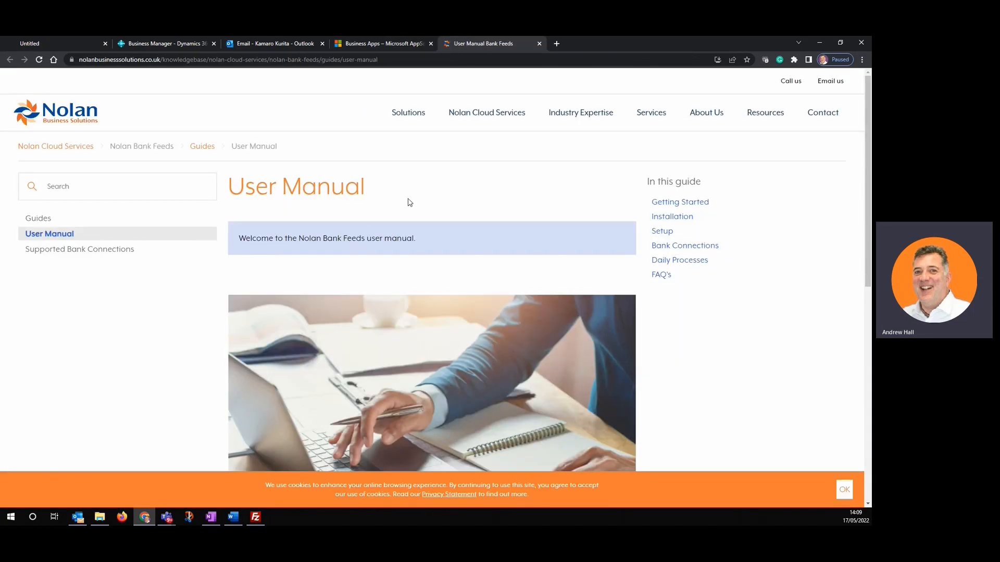
scroll(416, 240, down, 5)
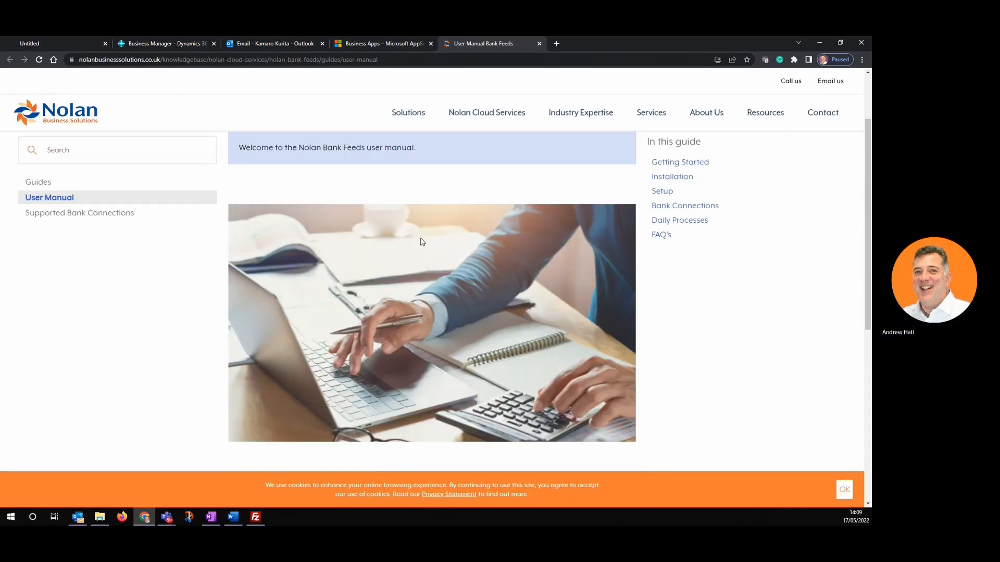
click(279, 371)
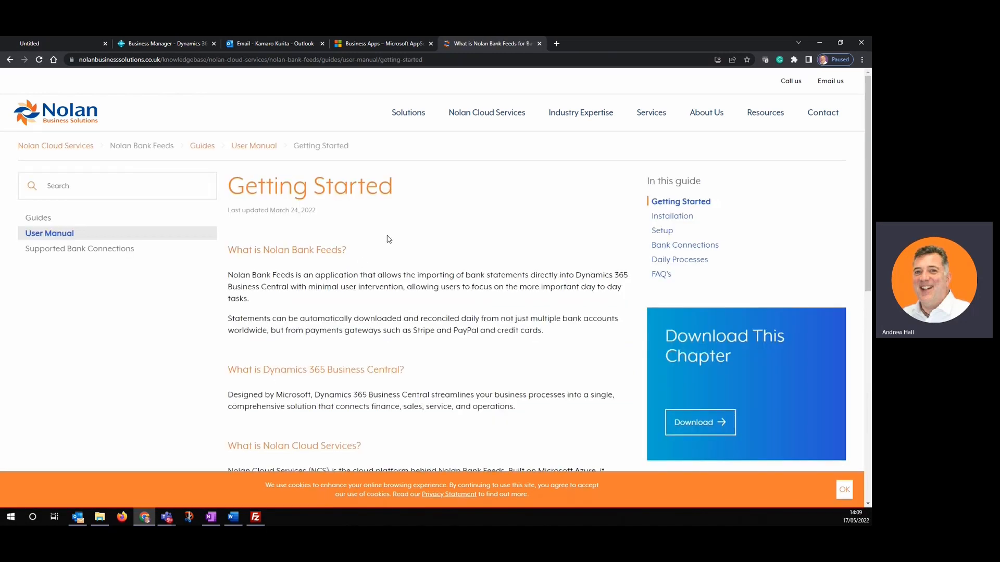
scroll(386, 237, down, 3)
scroll(386, 237, down, 1)
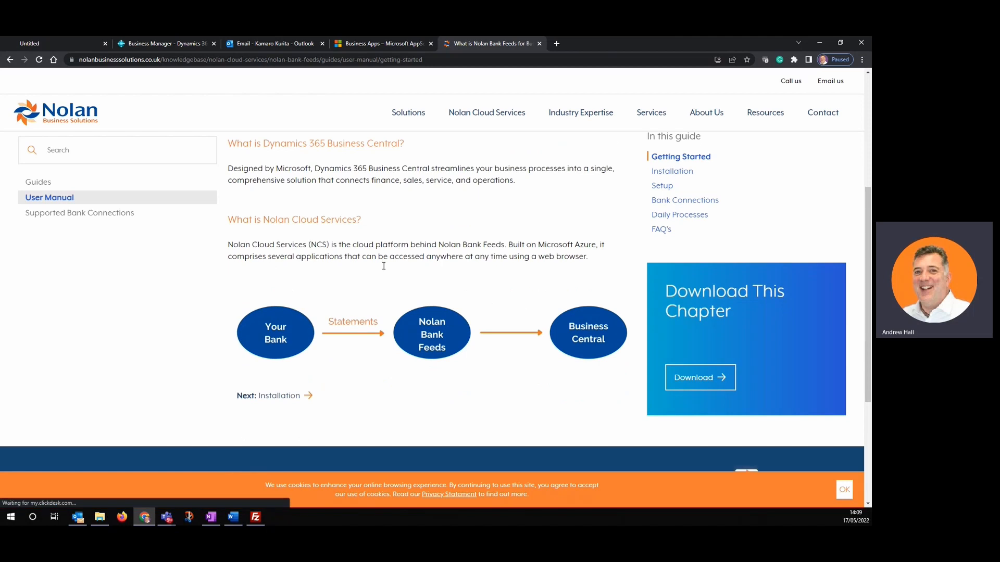
- Read through the Installation chapter, then jump to the Bank Connections chapter
click(285, 399)
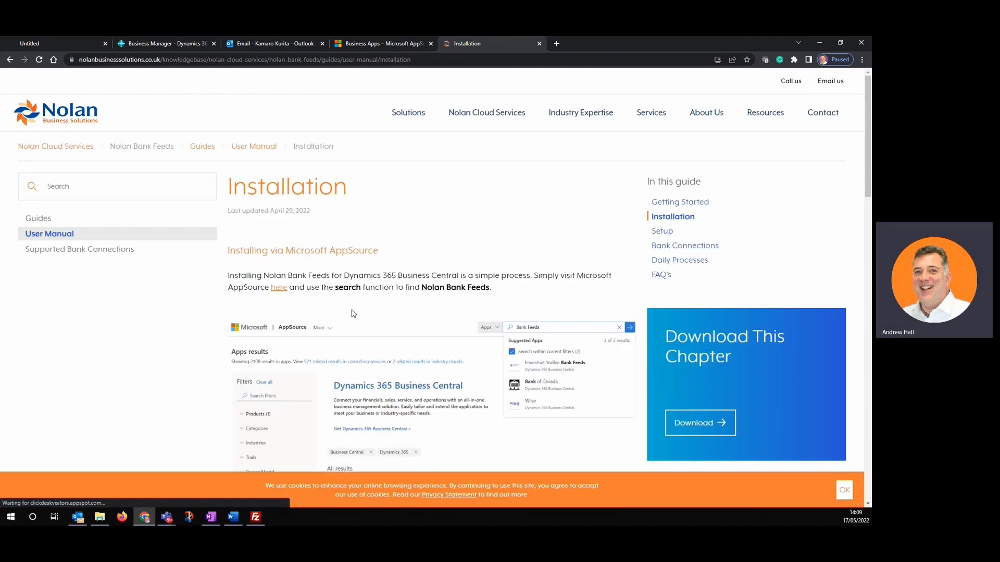
scroll(339, 242, down, 1)
scroll(340, 242, down, 1)
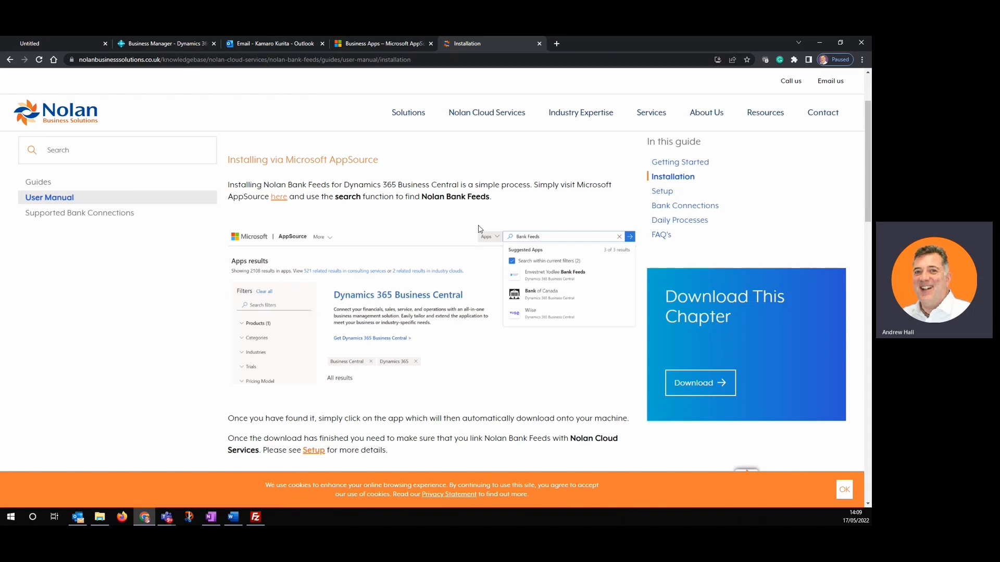
scroll(450, 340, down, 3)
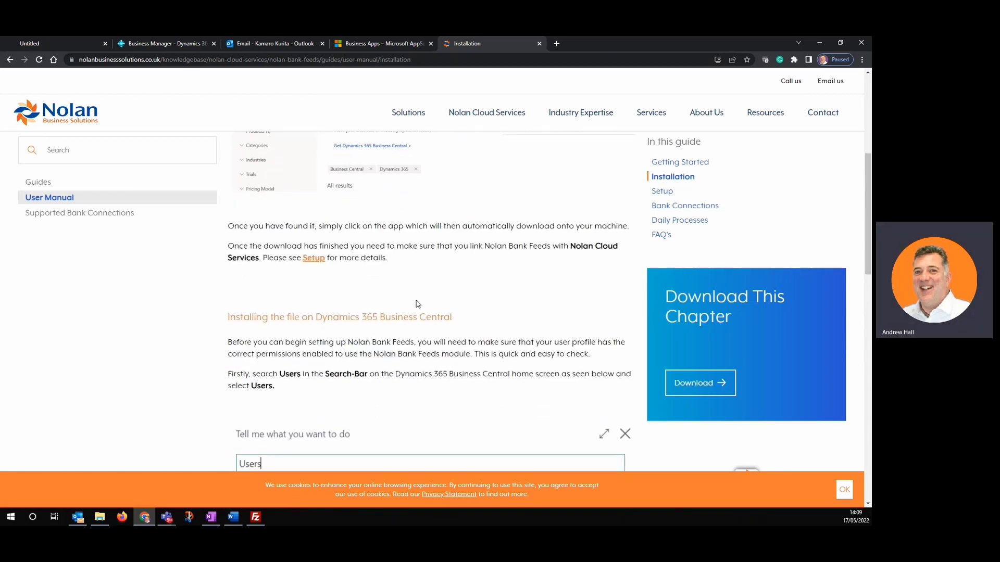
scroll(414, 304, down, 1)
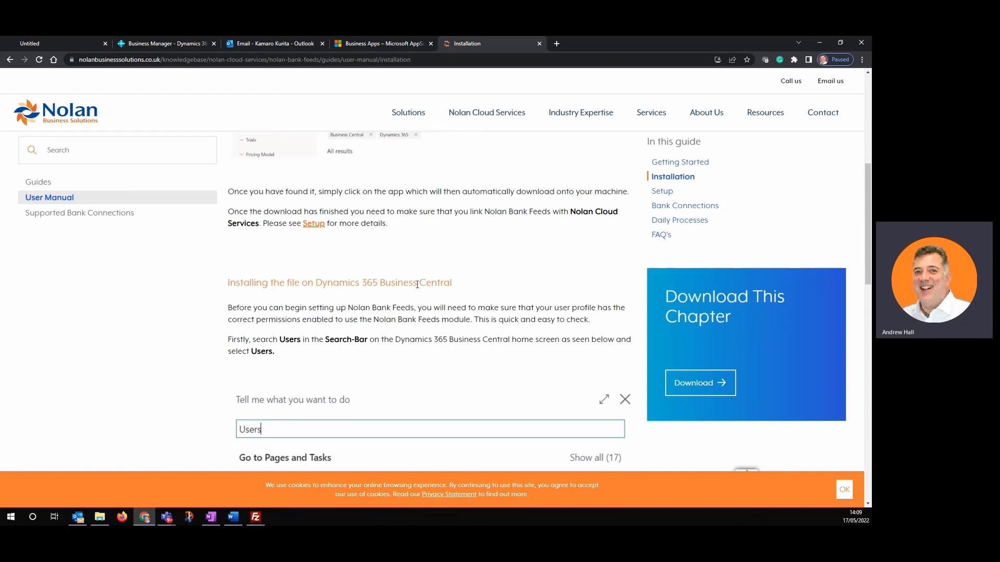
scroll(417, 285, down, 1)
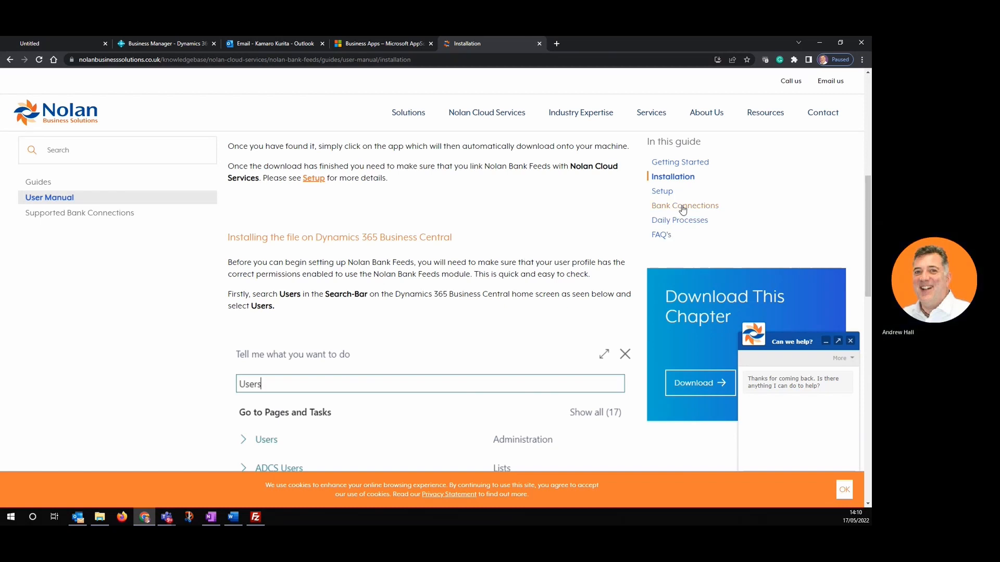
click(683, 207)
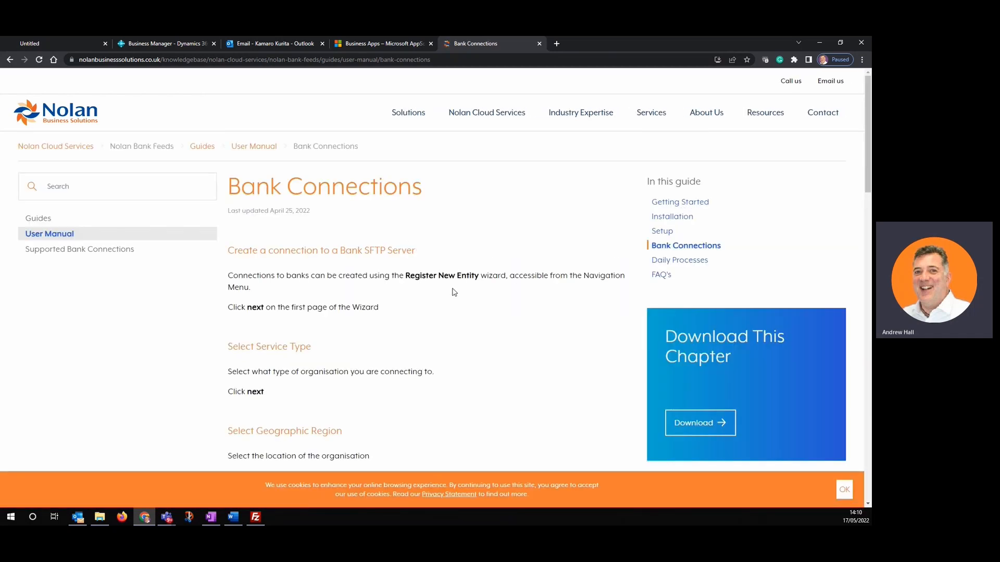
- Read Bank Connections, browse the Supported Bank Connections tables, then go back to the AppSource page
scroll(455, 292, down, 4)
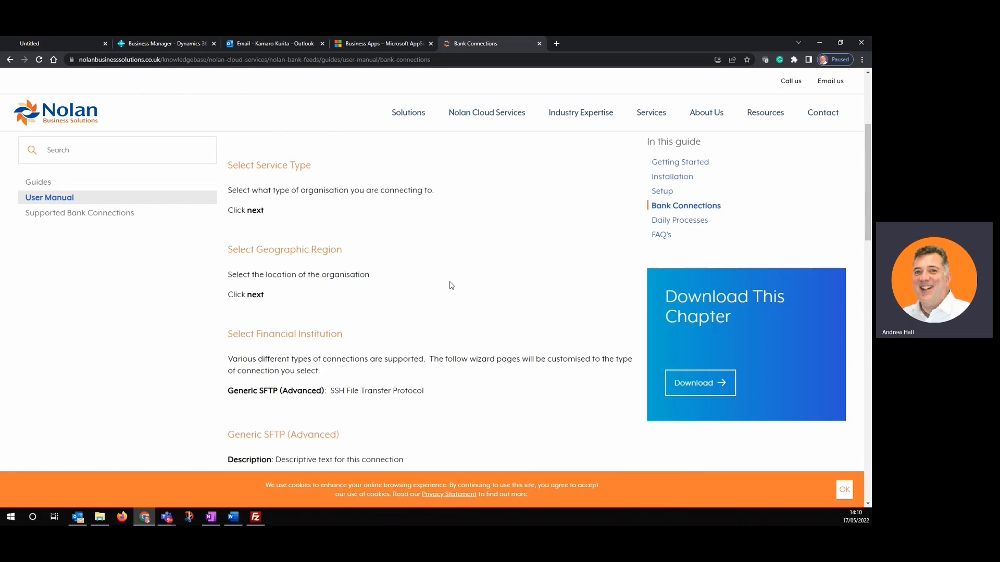
scroll(451, 285, down, 5)
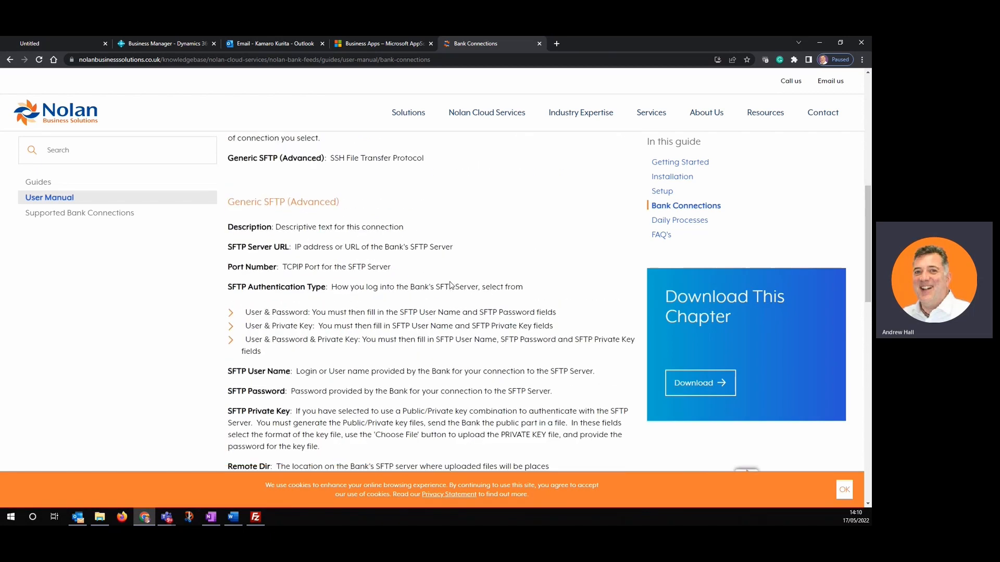
scroll(451, 285, down, 5)
scroll(450, 282, down, 4)
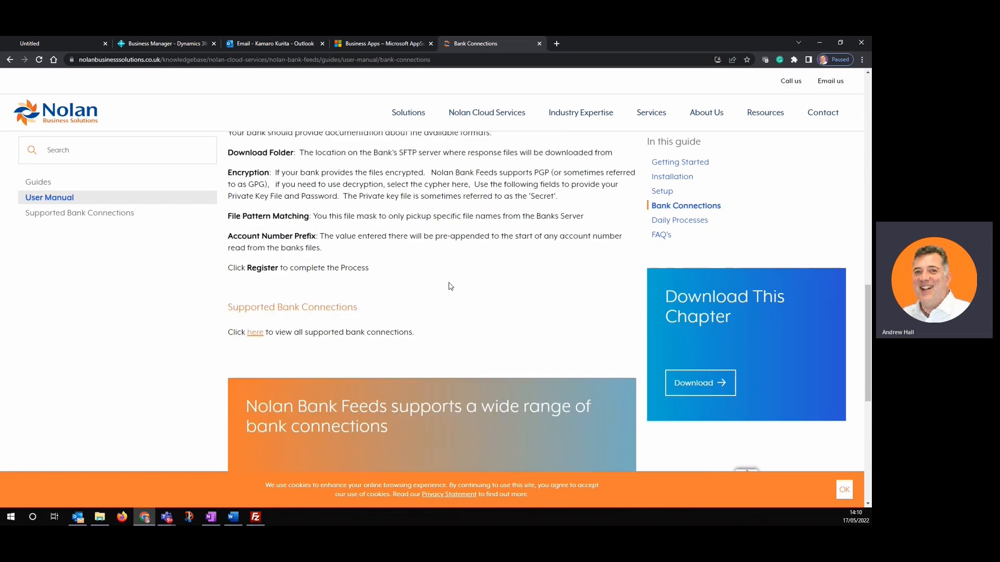
click(255, 262)
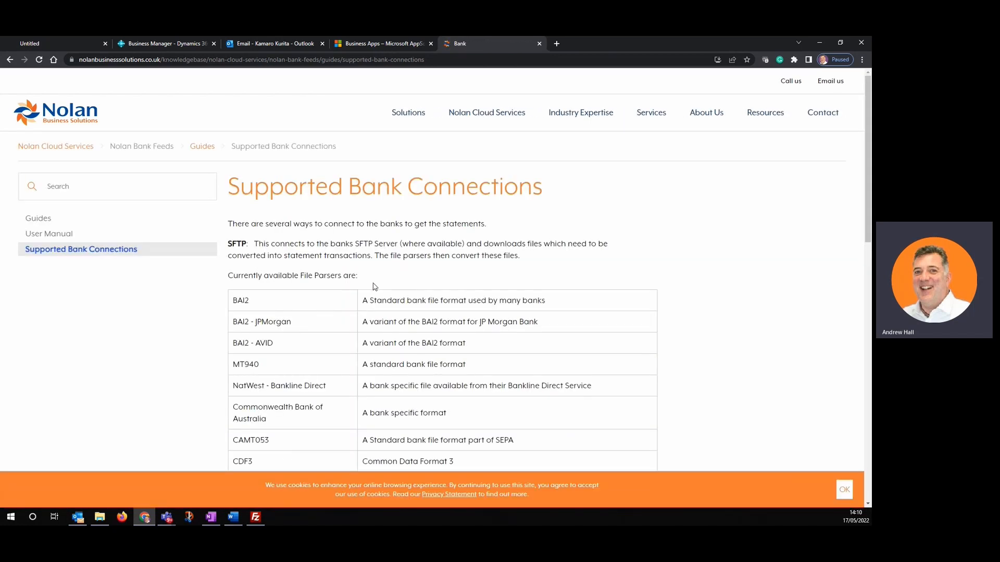
scroll(373, 286, down, 5)
scroll(373, 286, down, 4)
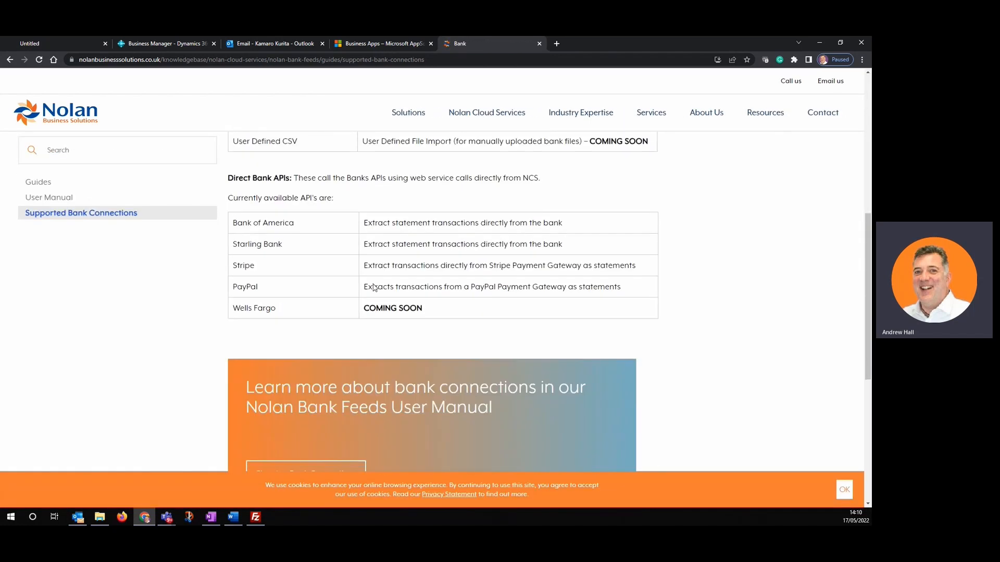
scroll(373, 286, up, 5)
scroll(373, 286, up, 4)
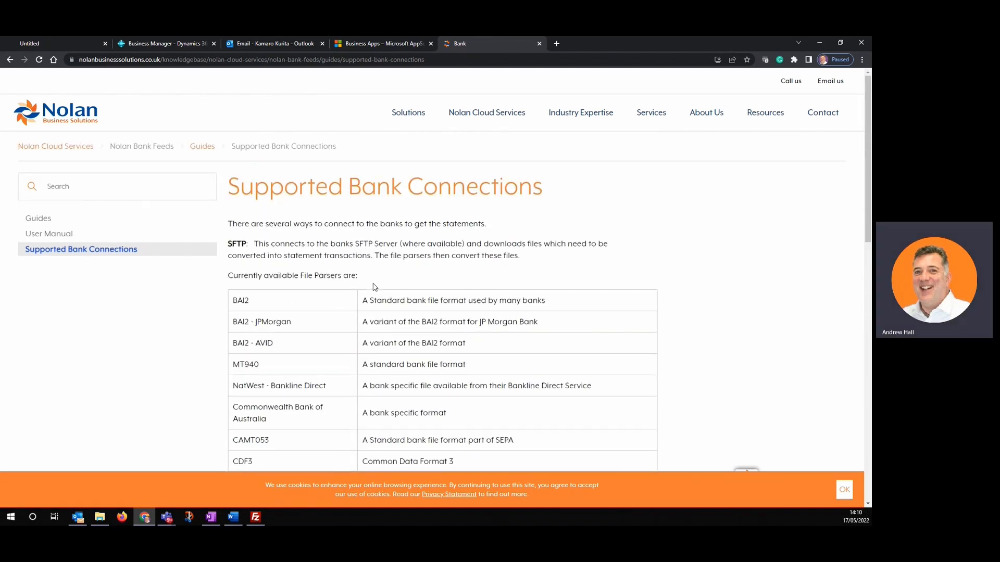
click(378, 44)
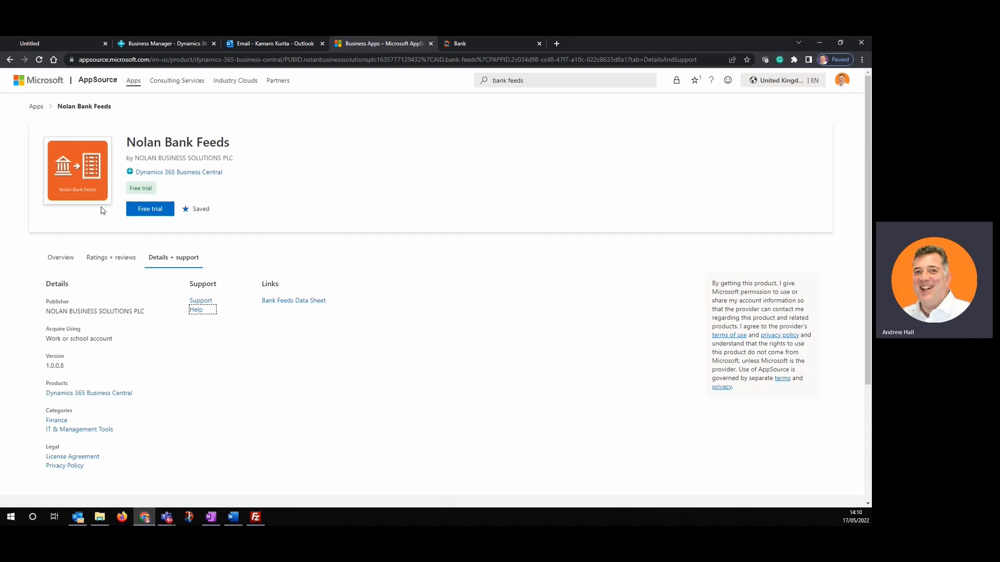
- Start the Nolan Bank Feeds free trial from its AppSource page
click(146, 209)
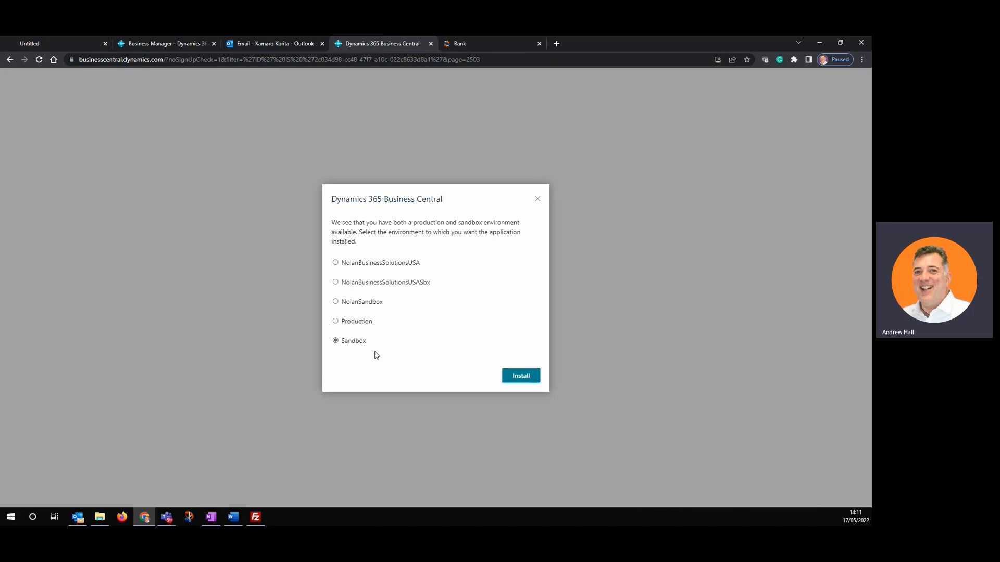
- Install Nolan Bank Feeds into the Sandbox environment in English (United Kingdom) and acknowledge the installation
click(521, 376)
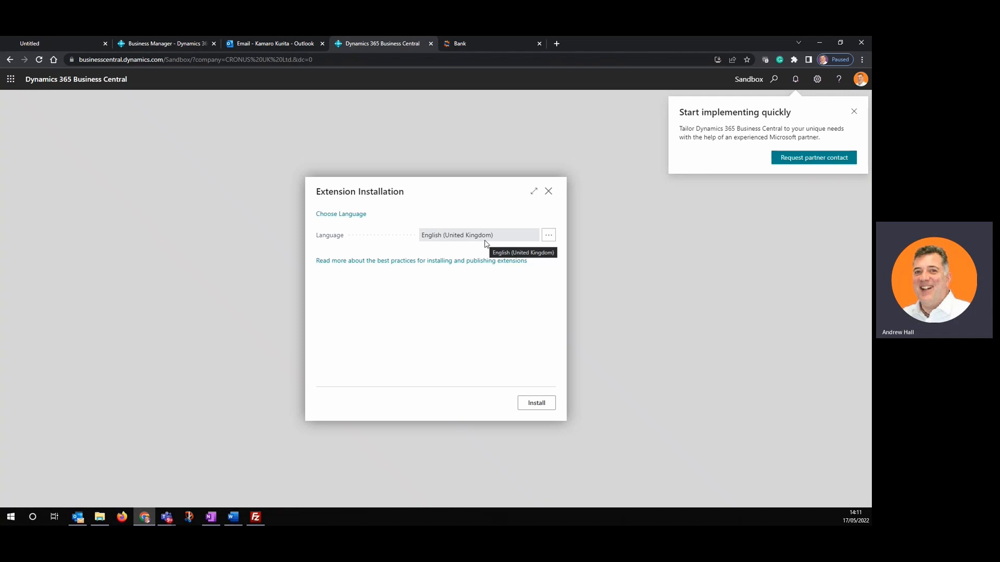
click(536, 403)
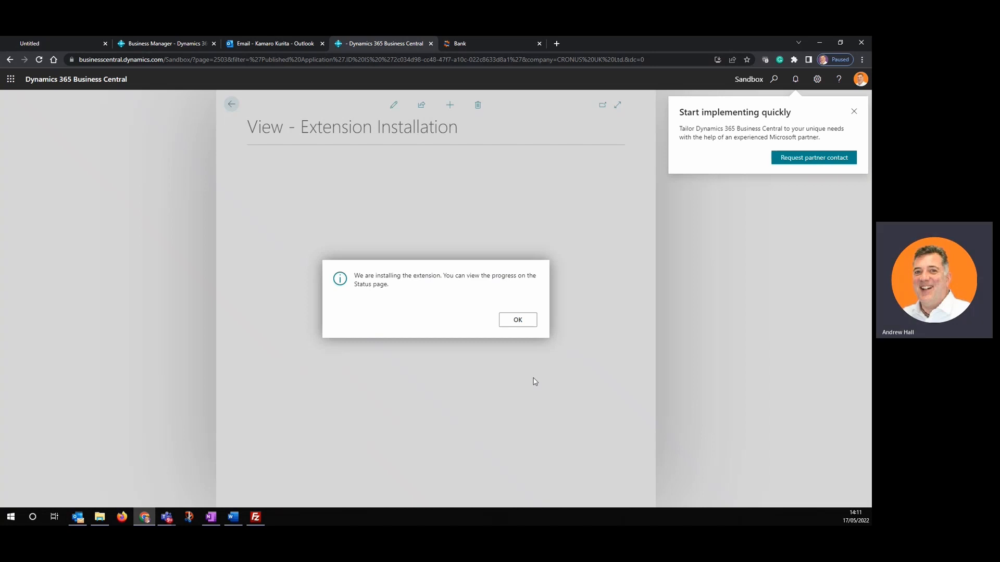
click(518, 320)
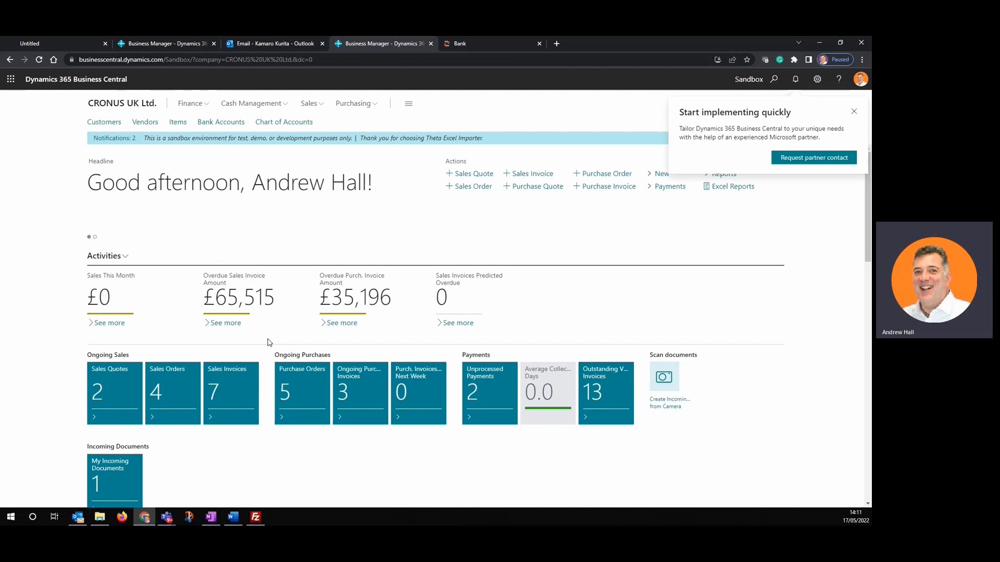
- Dismiss the partner implementation prompt and open Extension Management through an 'extension' search
click(854, 113)
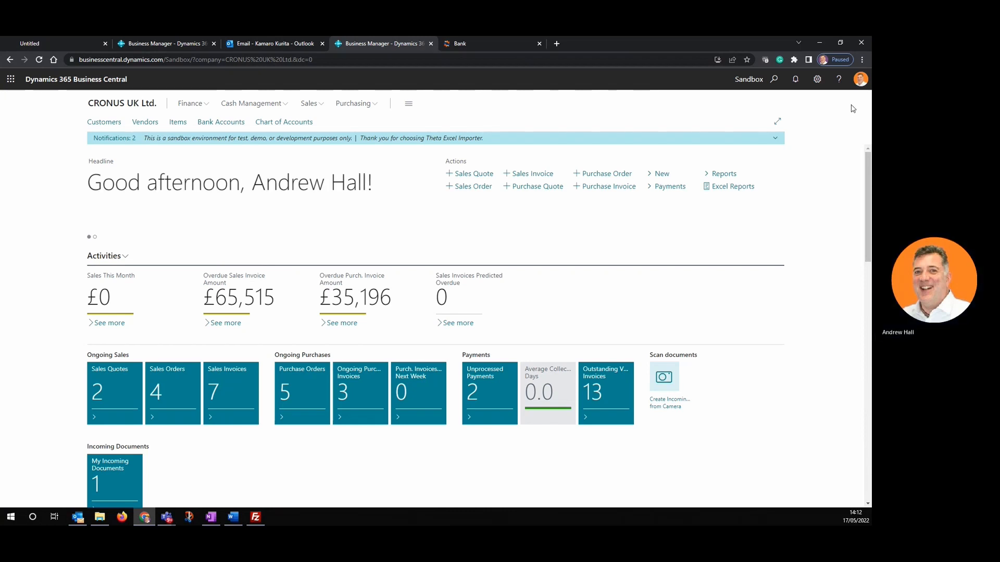
click(774, 80)
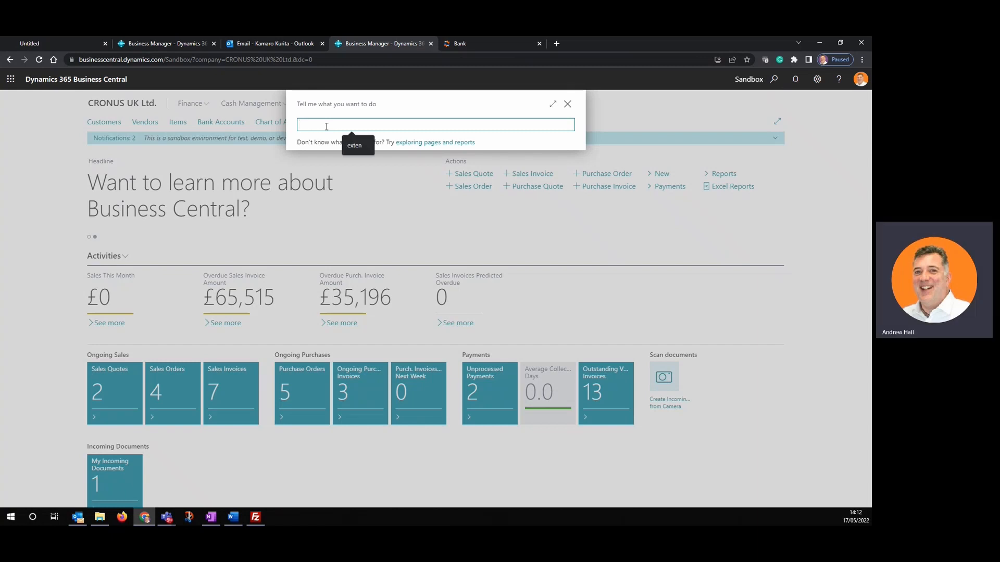
text(extension)
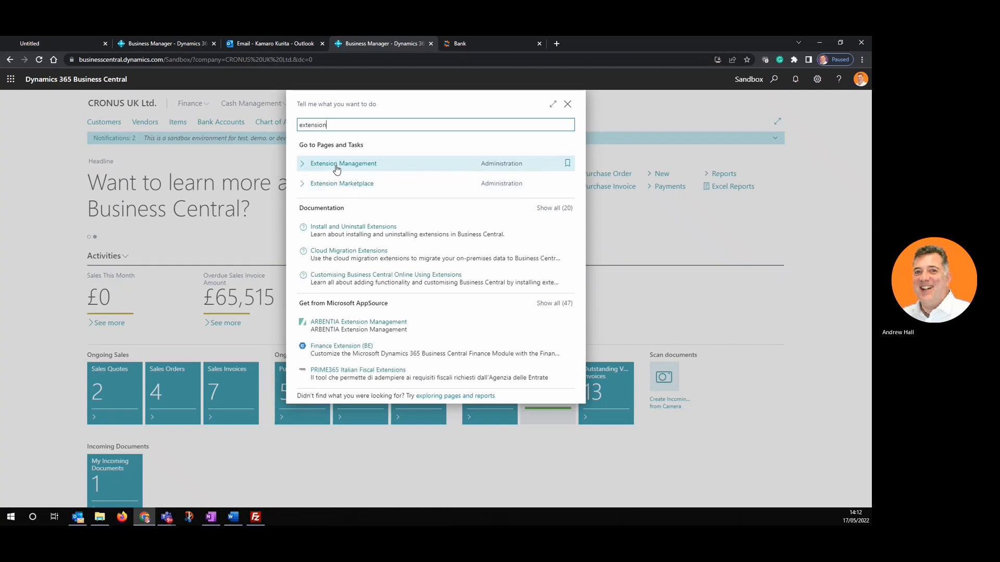
click(336, 165)
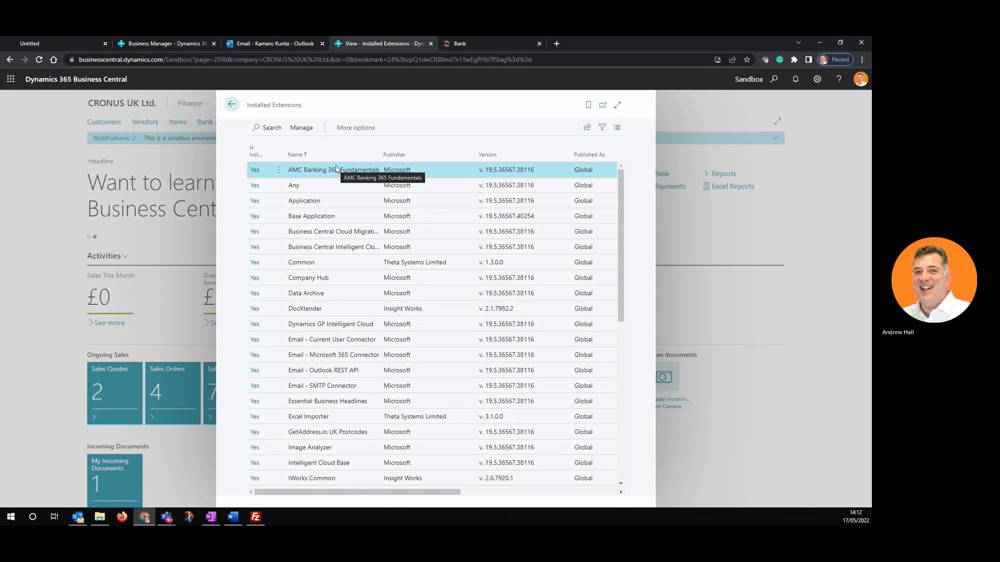
- Confirm Nolan Bank Feeds v. 1.0.0.8 is installed, then return to the home page
scroll(344, 189, down, 1)
scroll(343, 188, down, 2)
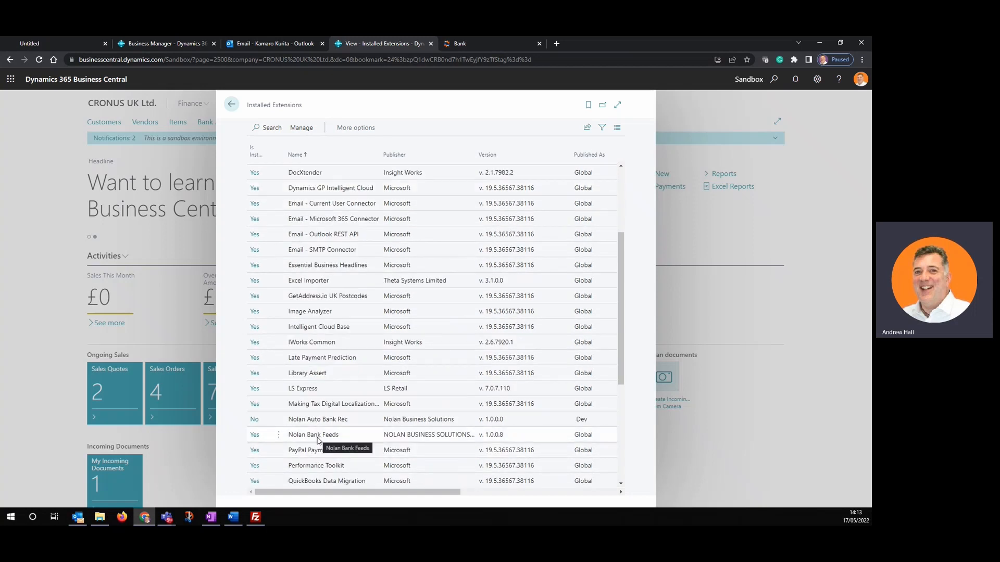
scroll(318, 439, down, 1)
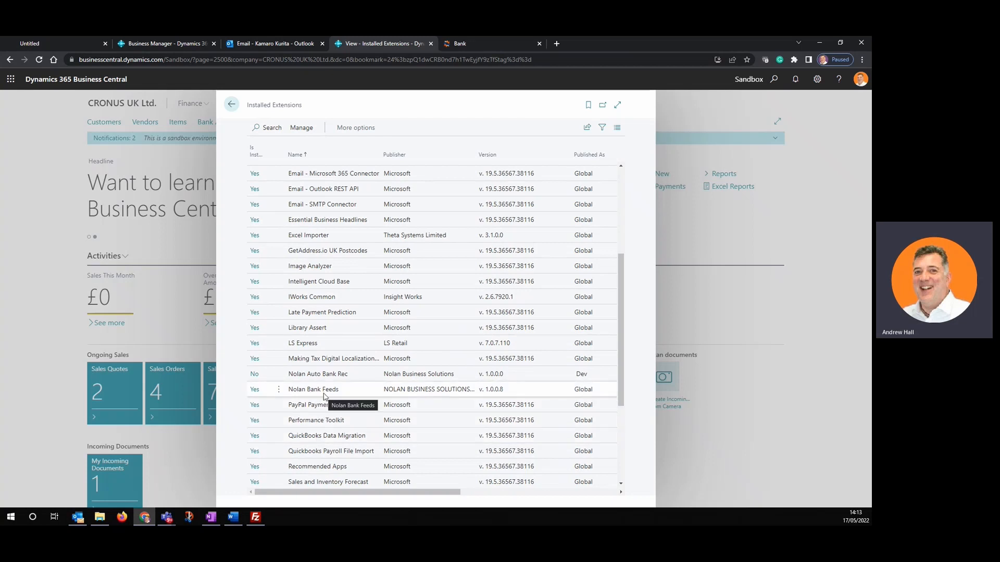
click(231, 104)
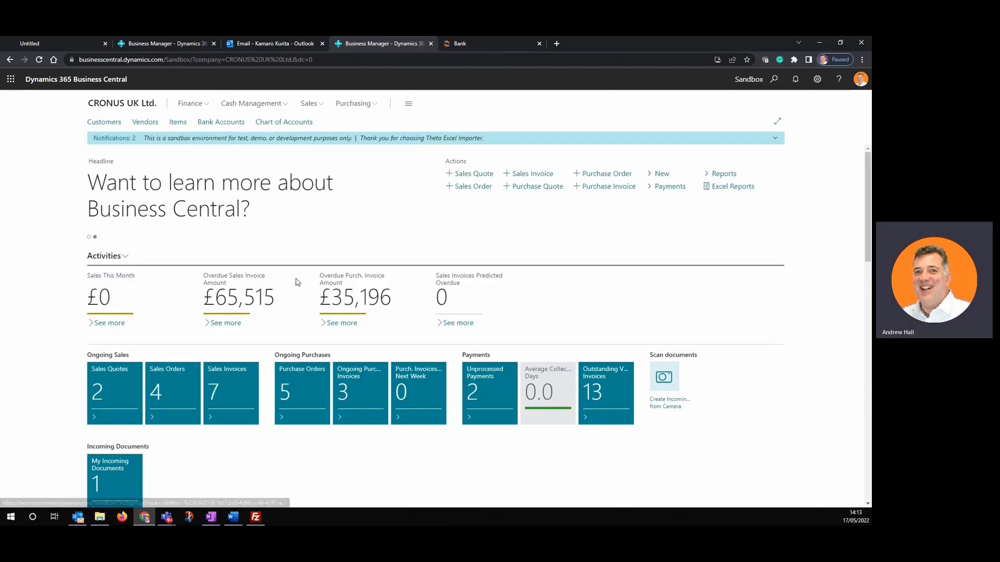
- Open Nolan Bank Feeds Setup through a 'nolan' search and start the free trial signup
click(775, 81)
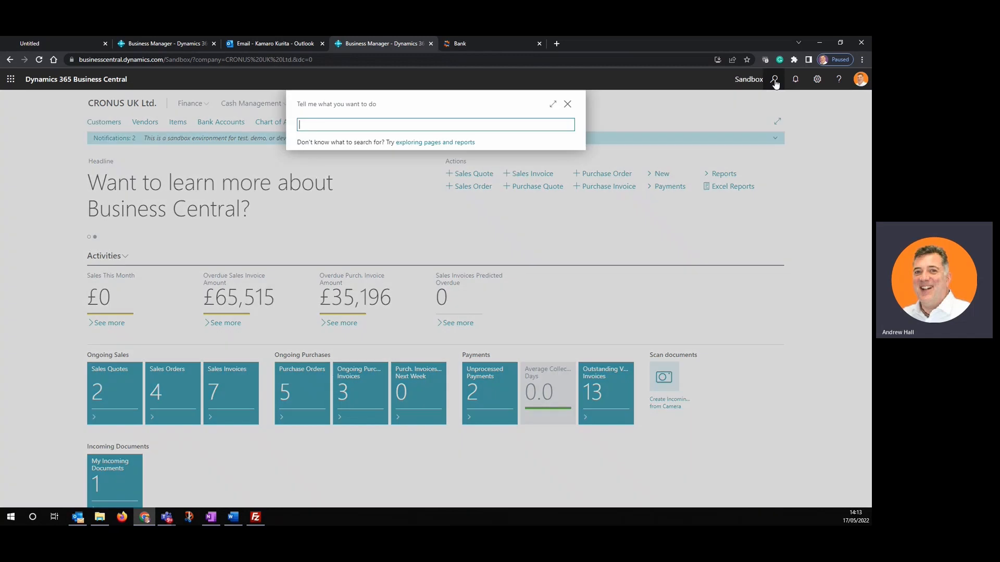
text(n)
text(olan)
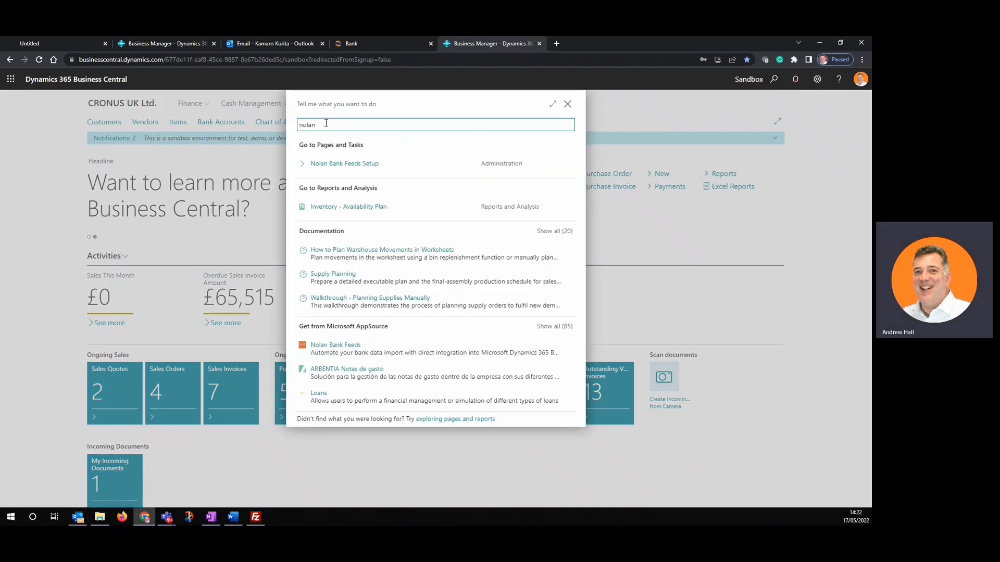
click(346, 165)
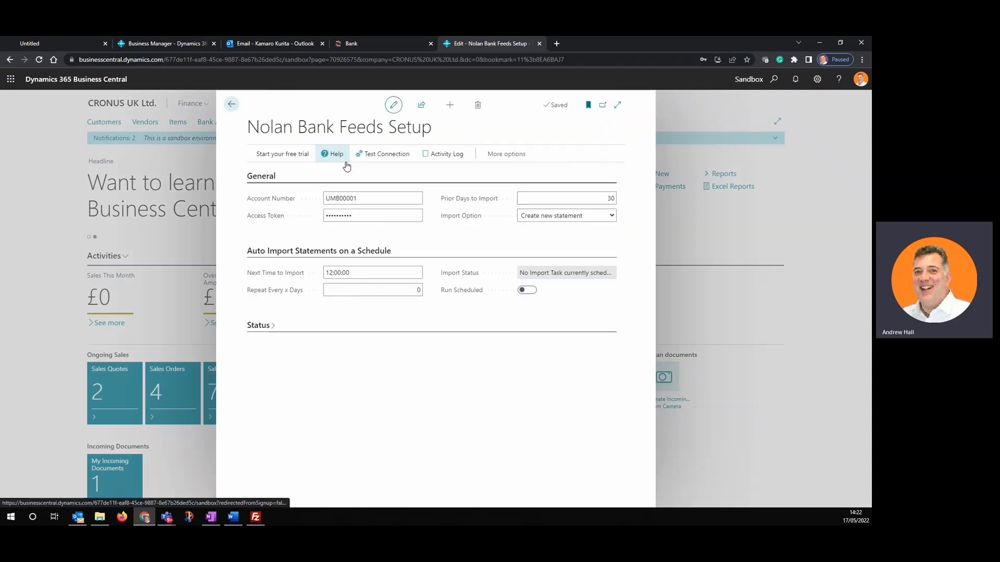
click(290, 160)
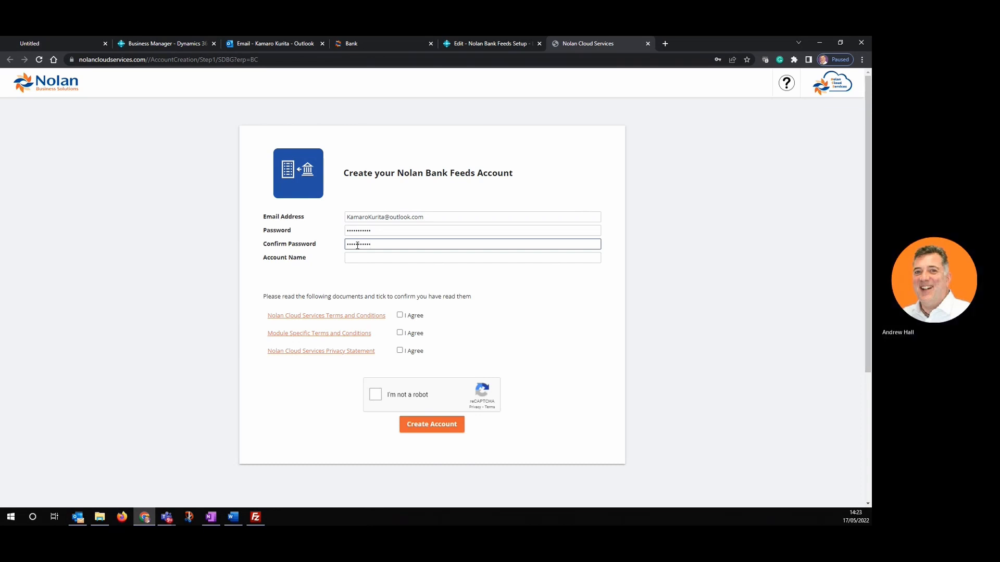
- Enter 'House Kurita' as the account name and accept the terms, module terms and privacy statement
click(359, 257)
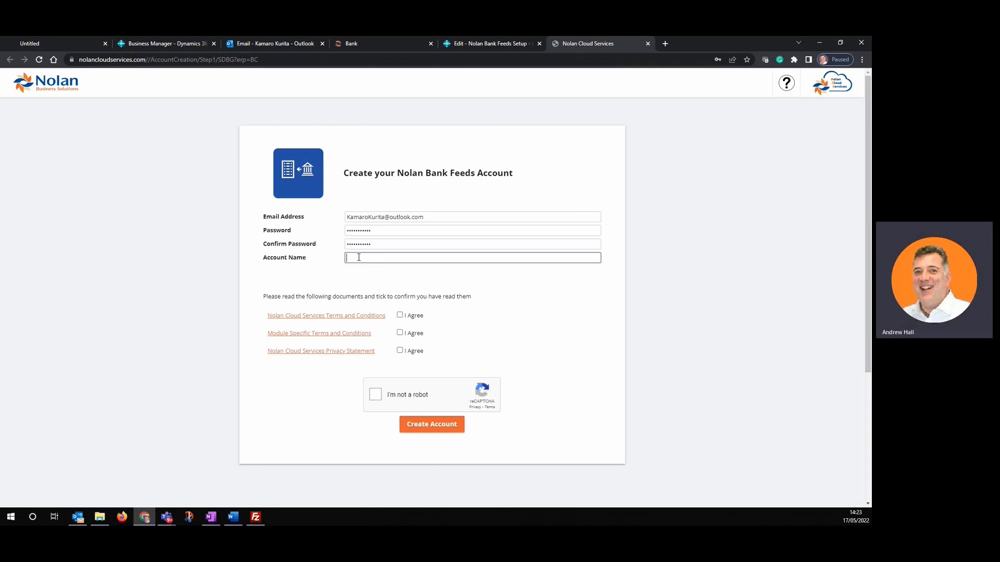
text(House Kurita)
click(400, 315)
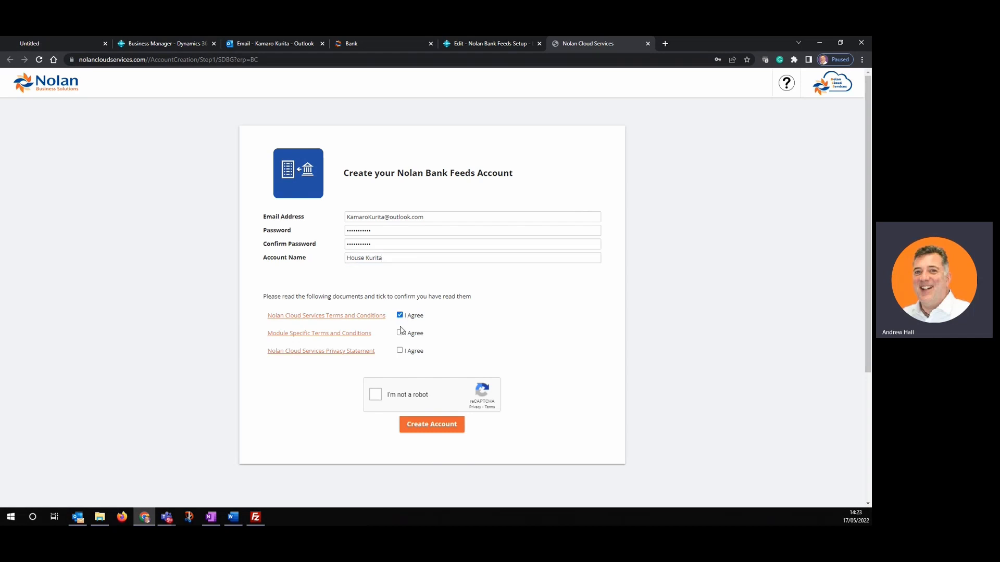
click(400, 332)
click(400, 351)
- Pass the reCAPTCHA, create the account, save its password in Chrome, and go to the Outlook inbox
click(376, 396)
click(434, 425)
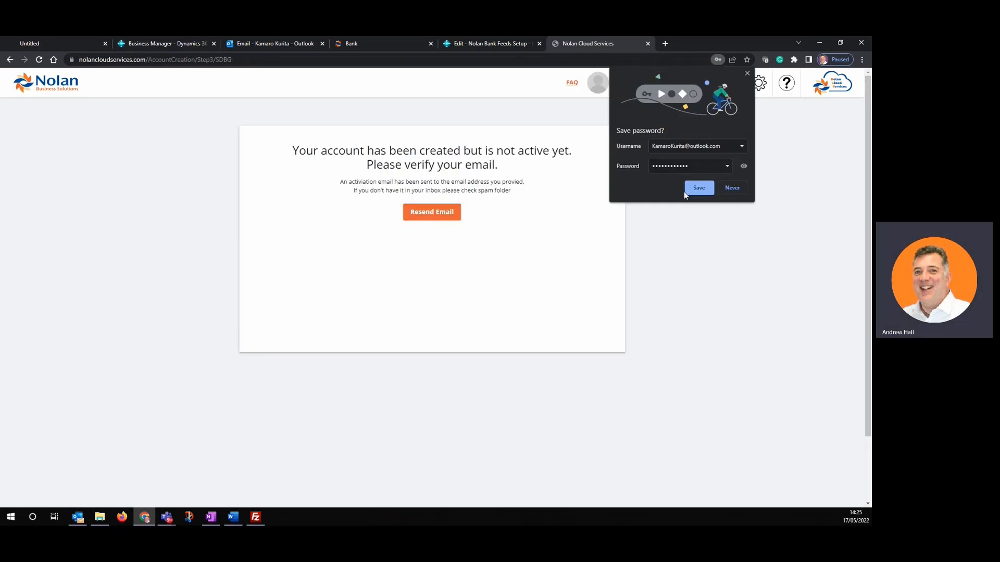
click(698, 194)
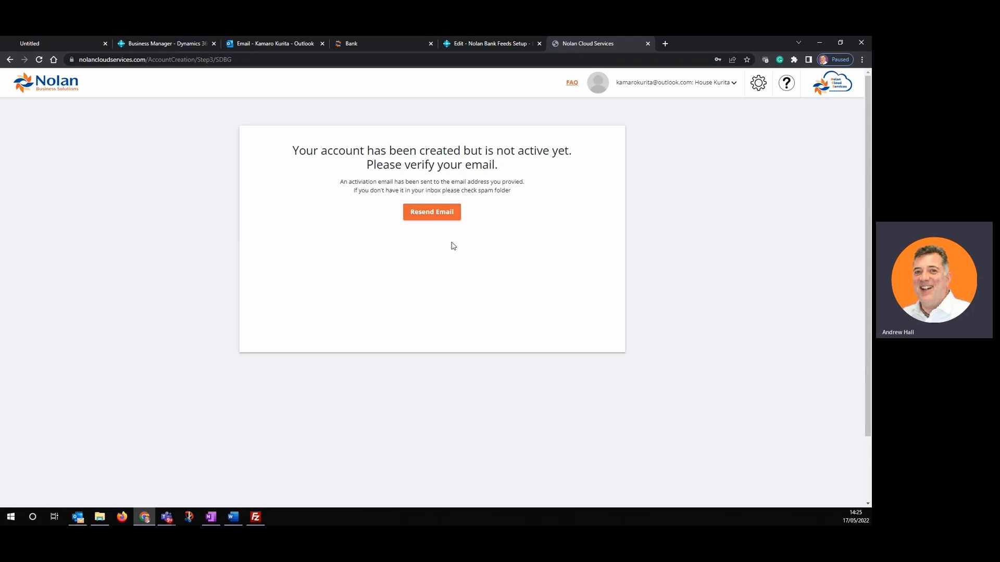
click(288, 42)
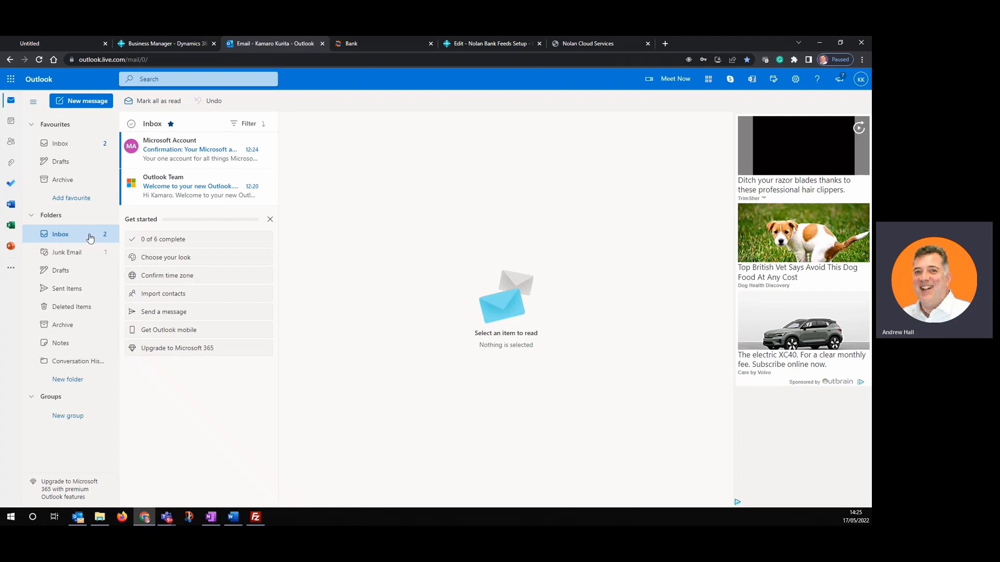
- Open the Nolan Bank Feeds verification email in Junk Email and use its Verify Account link
click(71, 255)
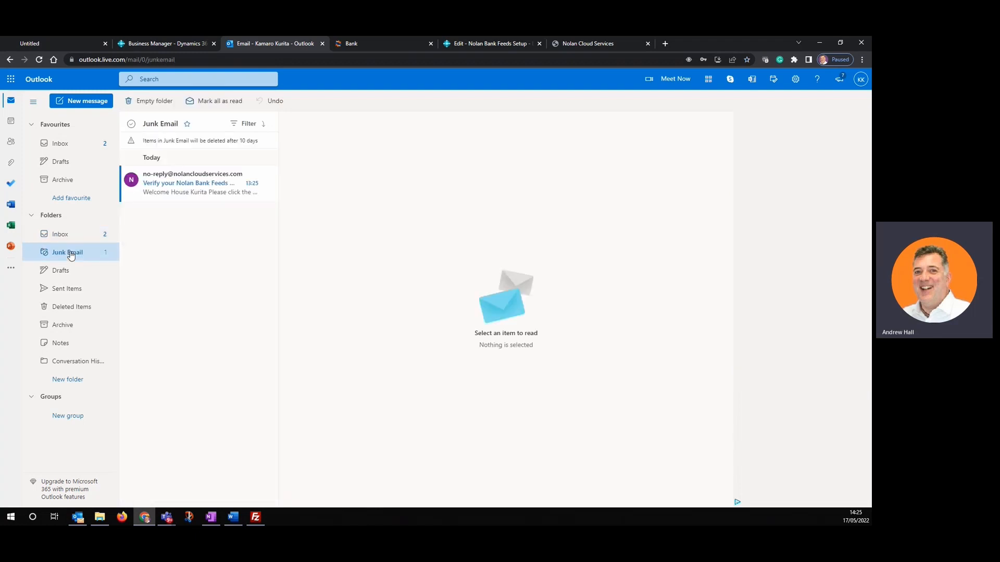
click(199, 186)
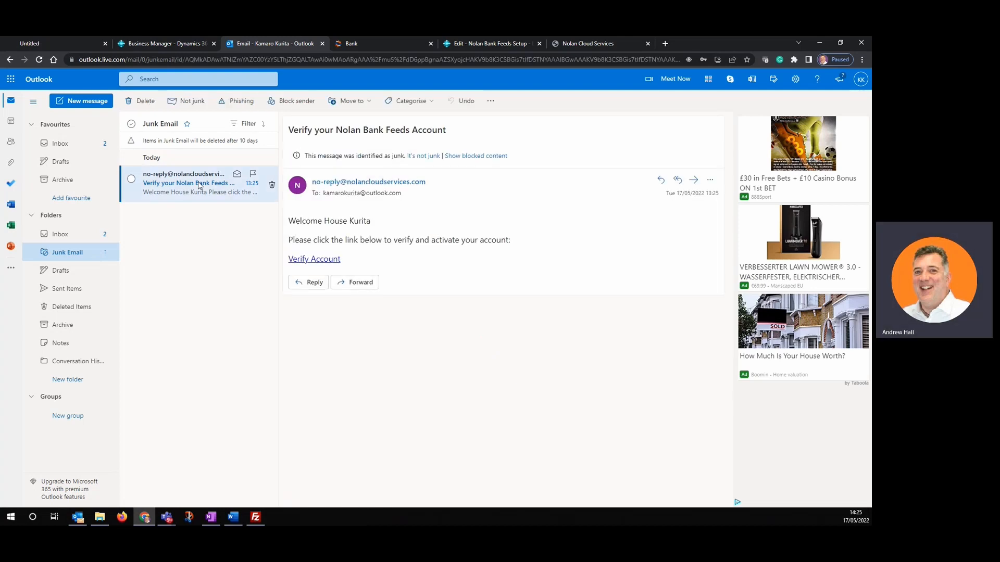
click(311, 261)
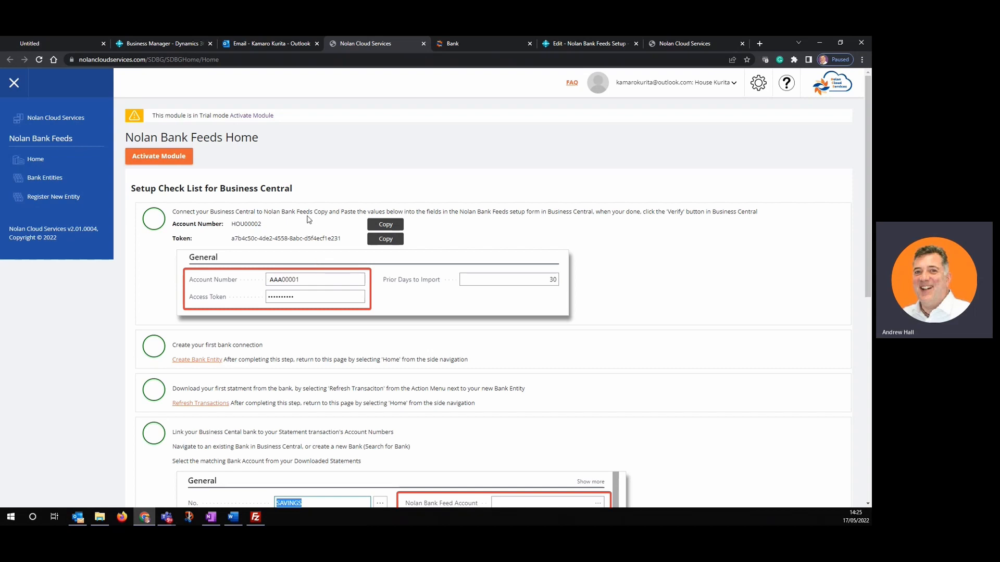
scroll(334, 237, down, 5)
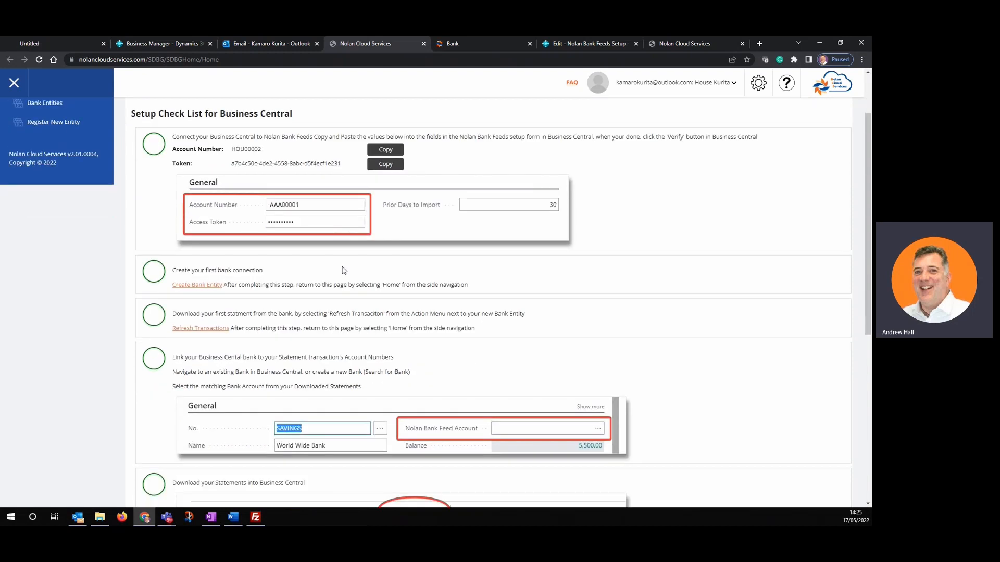
scroll(393, 449, down, 1)
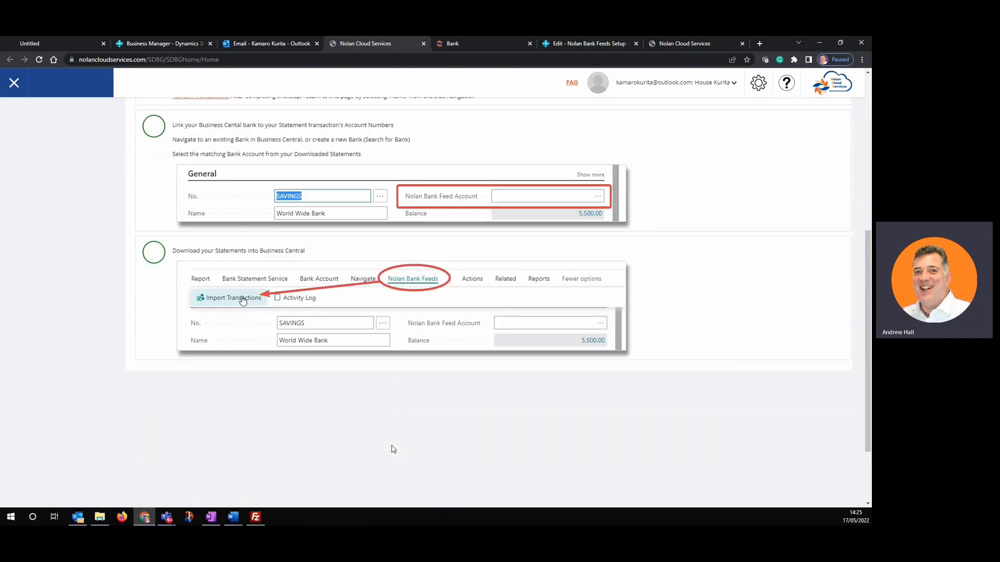
scroll(390, 449, up, 6)
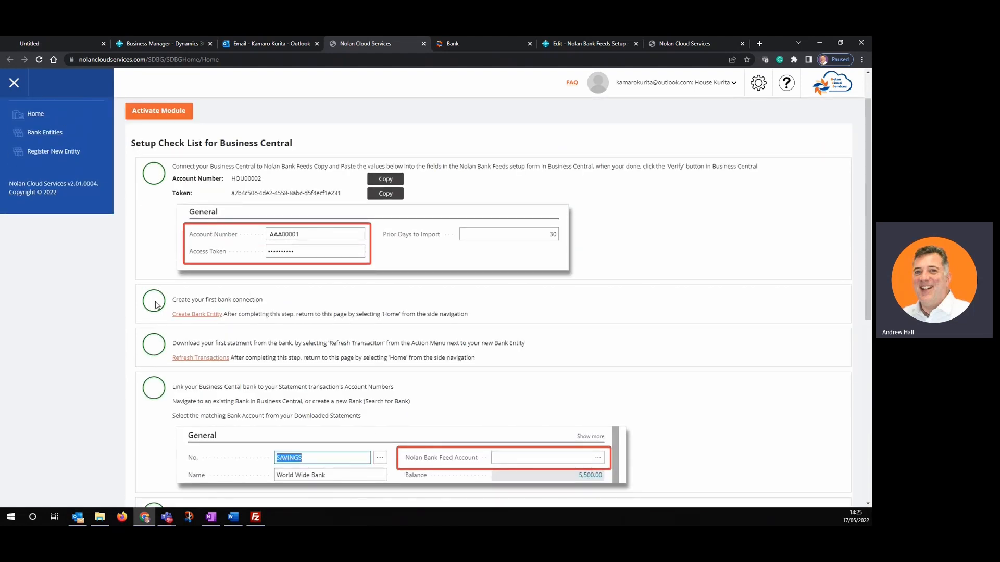
scroll(182, 401, down, 1)
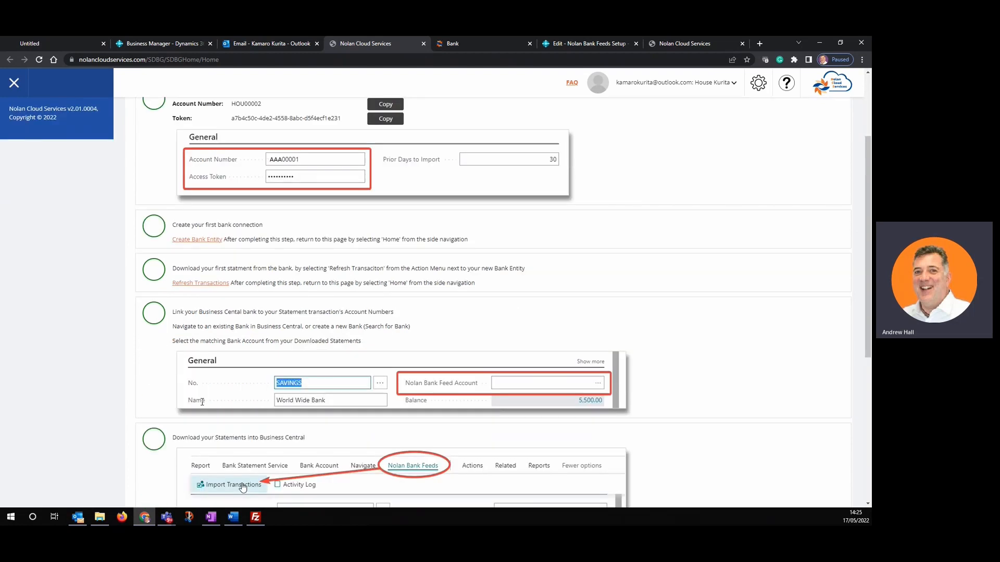
scroll(187, 438, down, 2)
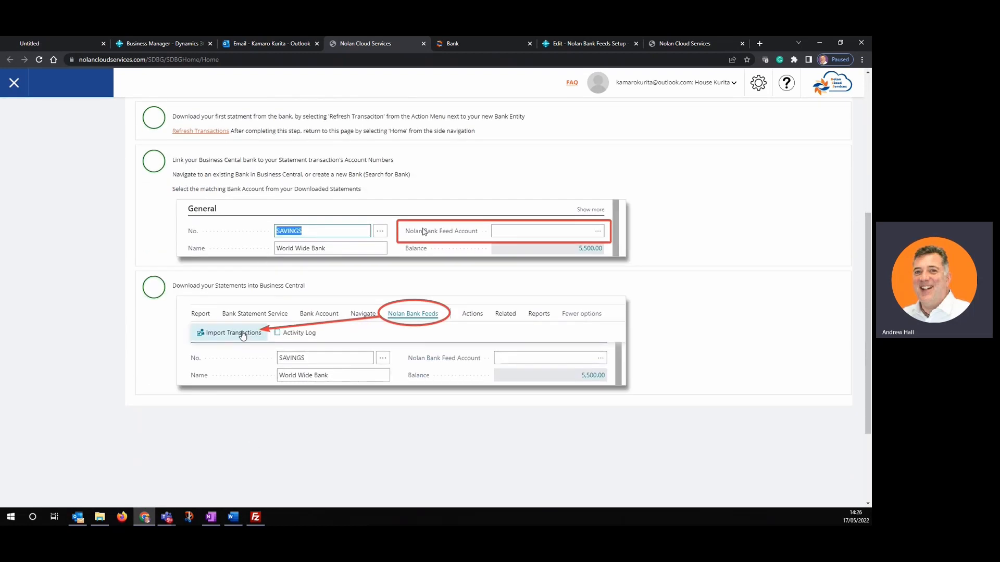
scroll(425, 227, up, 4)
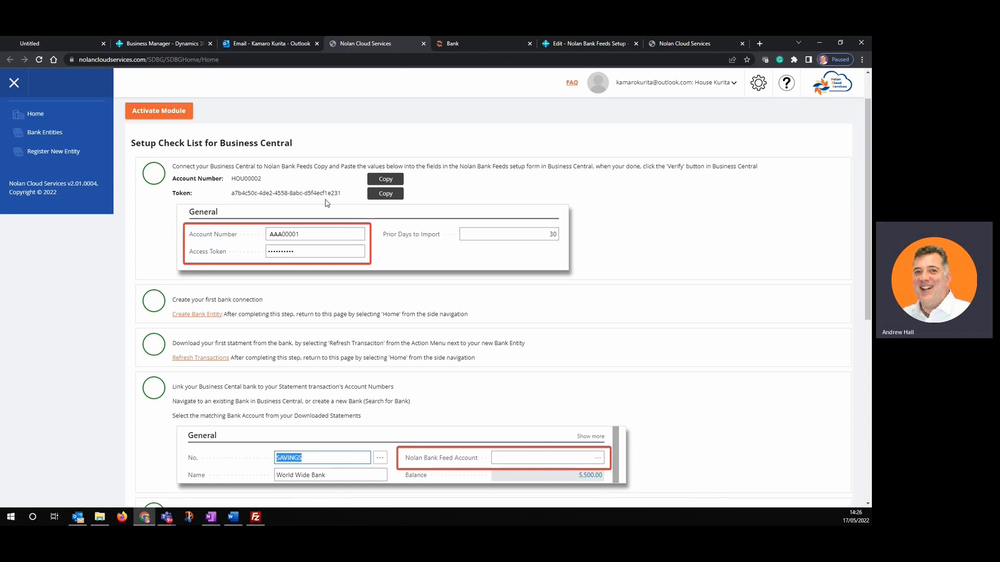
- Replace the Account Number in Nolan Bank Feeds Setup with the new bank feeds account number
click(382, 181)
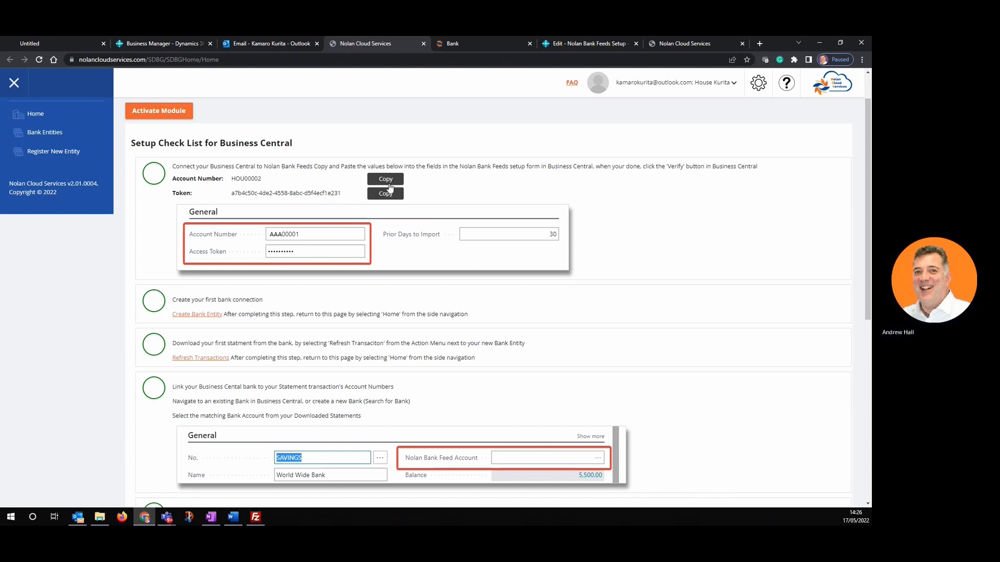
click(570, 42)
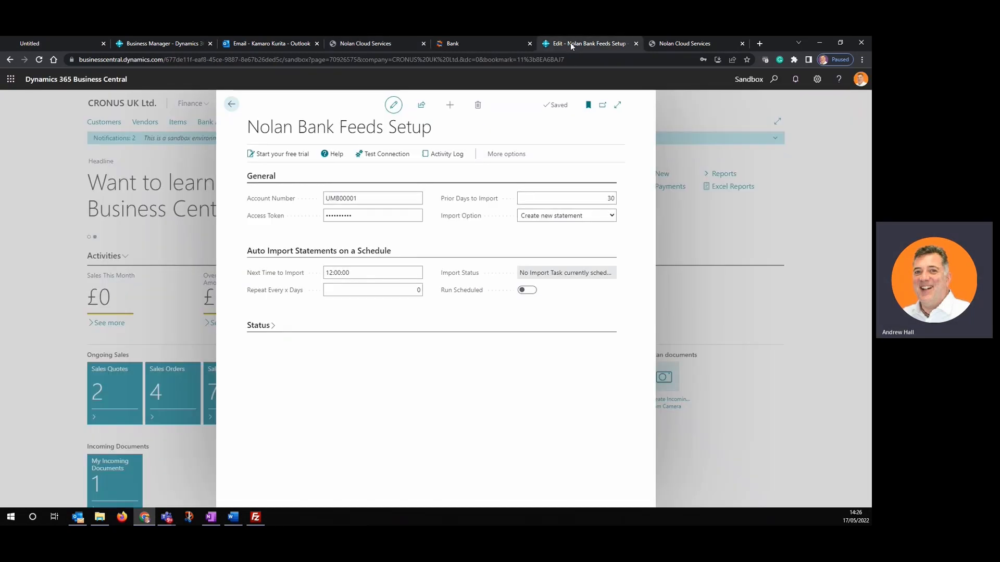
click(358, 198)
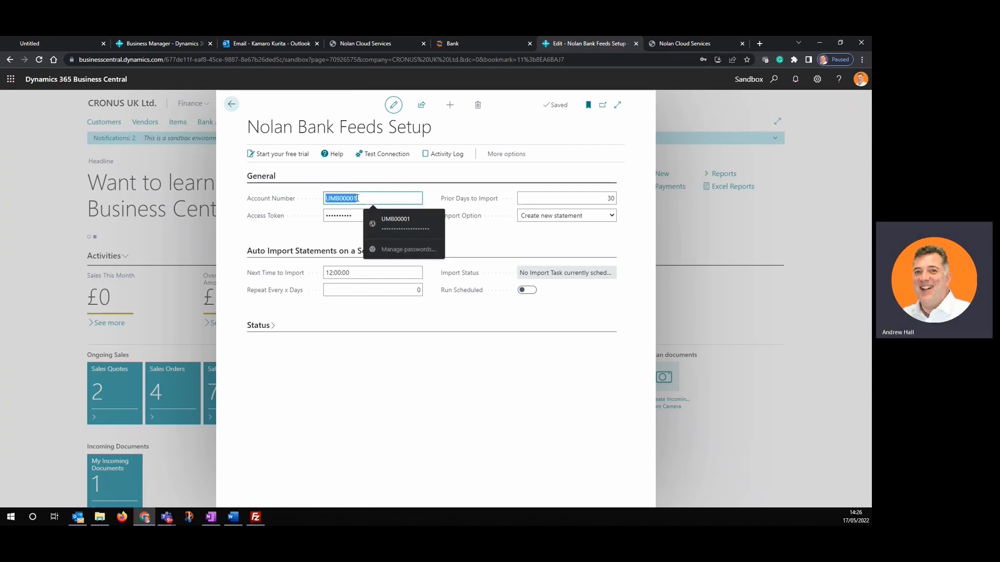
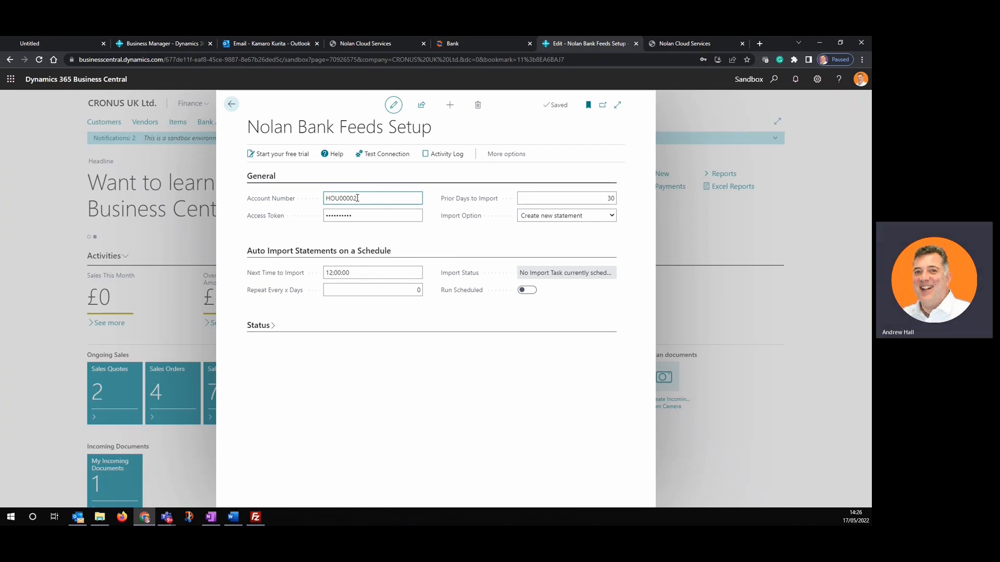
key(Tab)
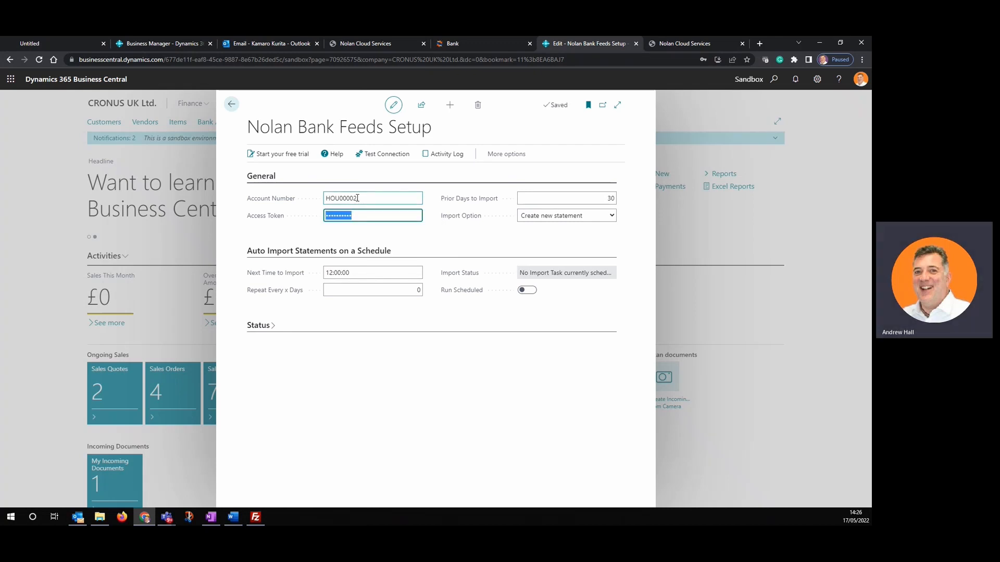
- Paste the full access token from the Nolan Cloud Services checklist into Access Token
click(677, 45)
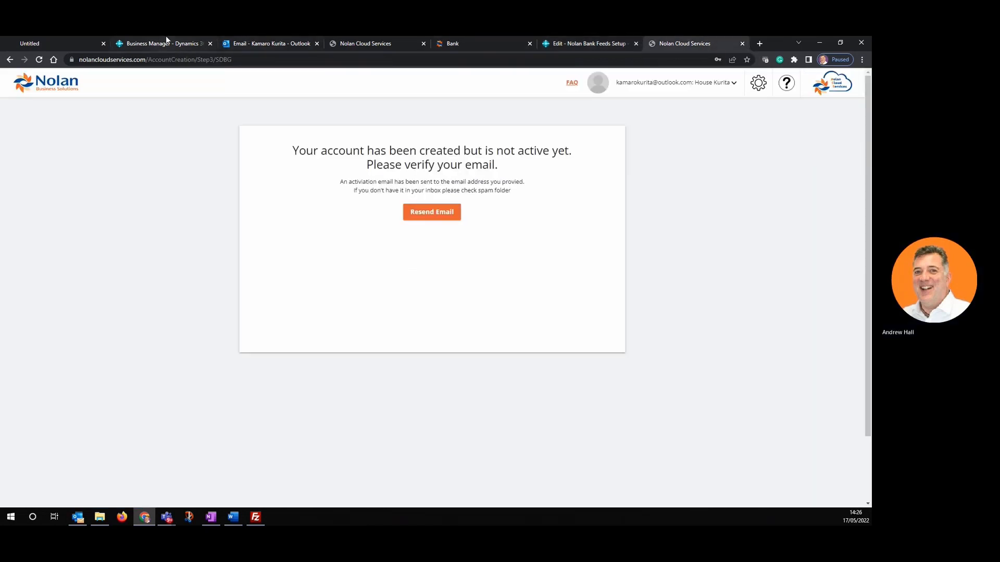
click(372, 46)
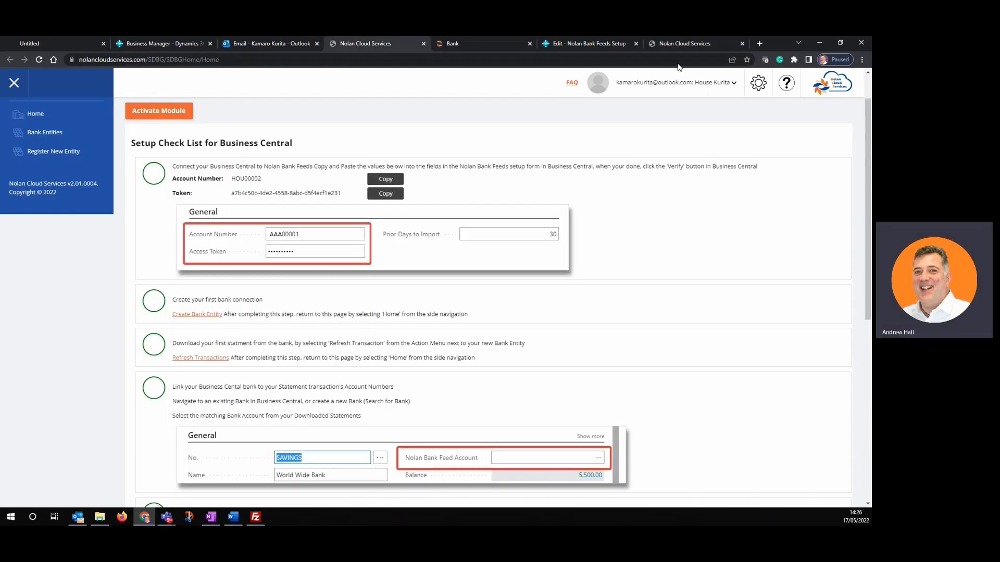
click(576, 43)
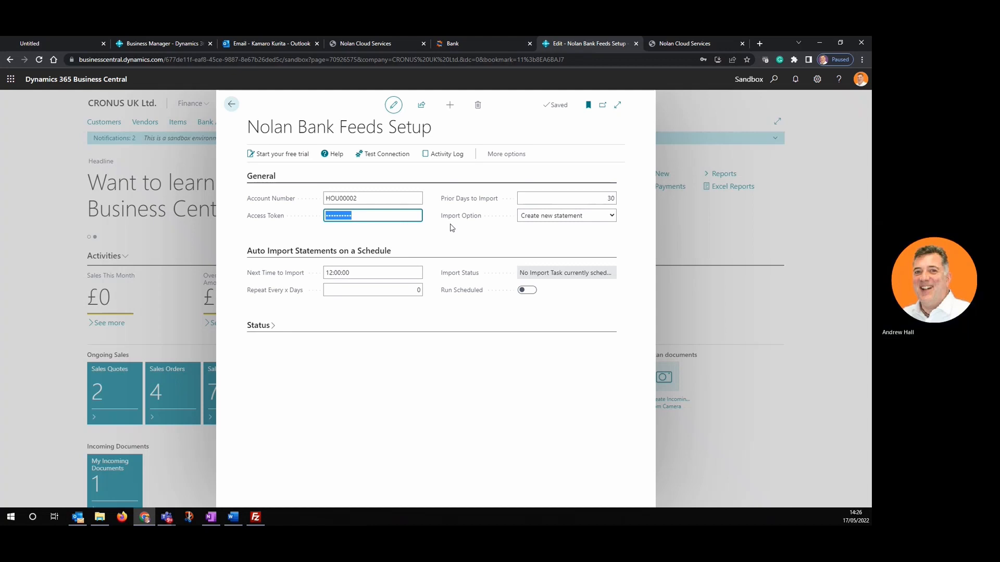
key(ctrl+v)
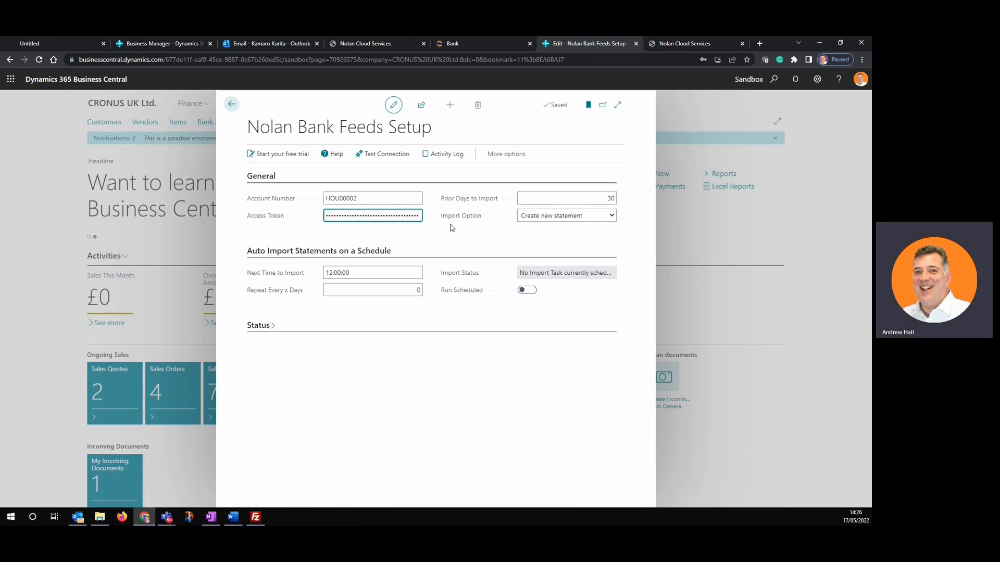
key(Tab)
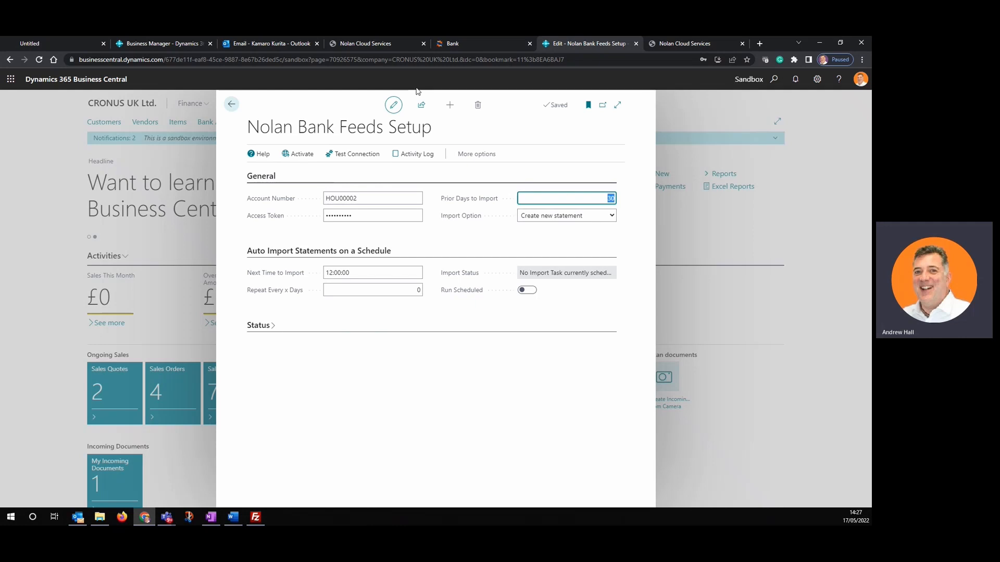
- Launch Create Bank Entity from the Nolan Cloud Services setup checklist
click(384, 44)
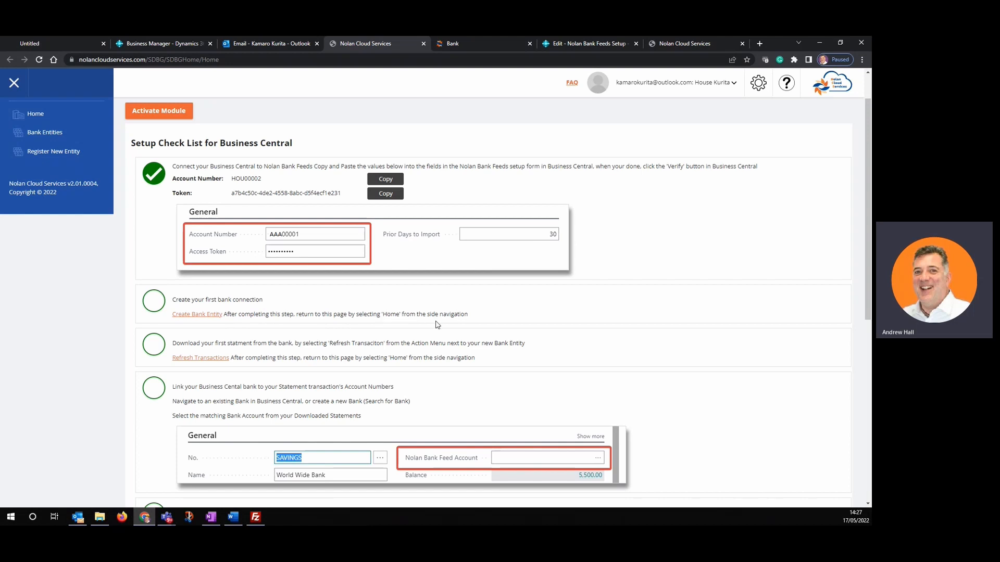
click(196, 315)
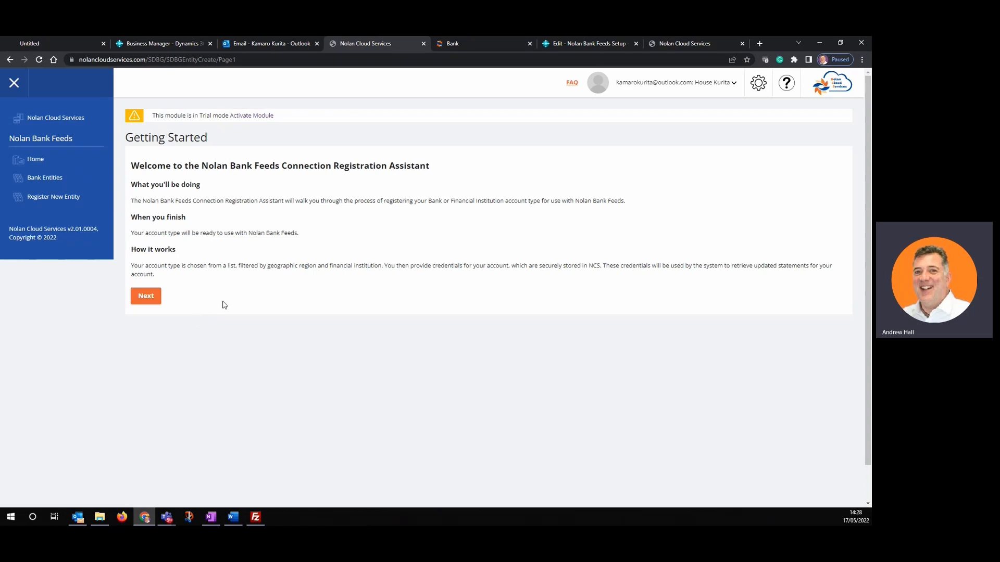
- Choose Banks, region - ALL -, Generic SFTP with Username and Password, and SFTP - User and Password
click(147, 300)
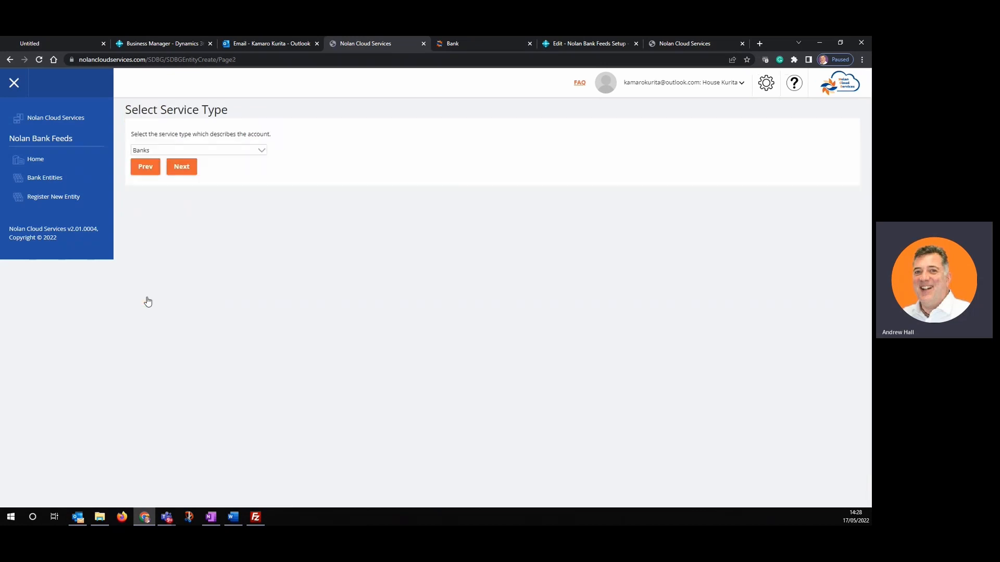
click(185, 170)
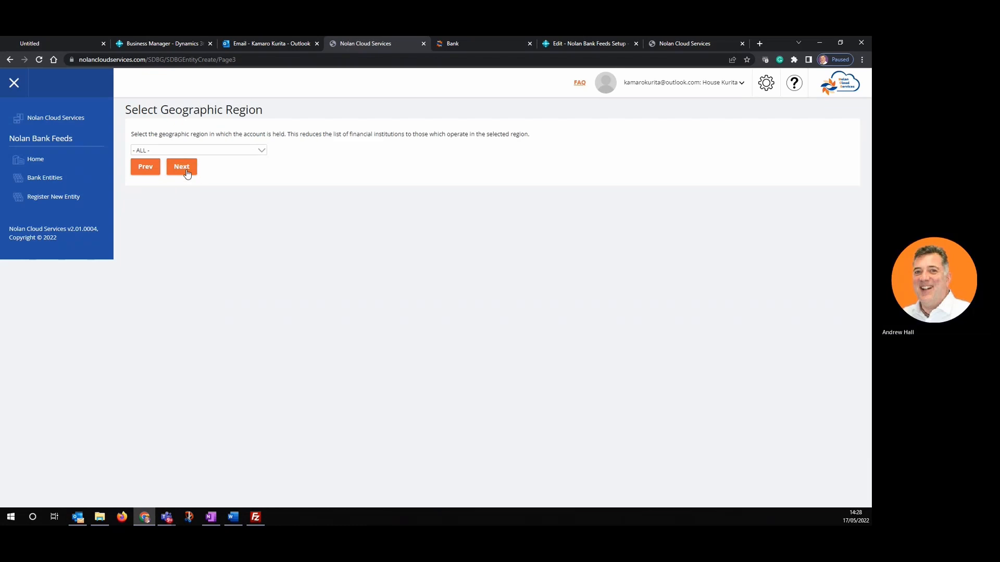
click(262, 151)
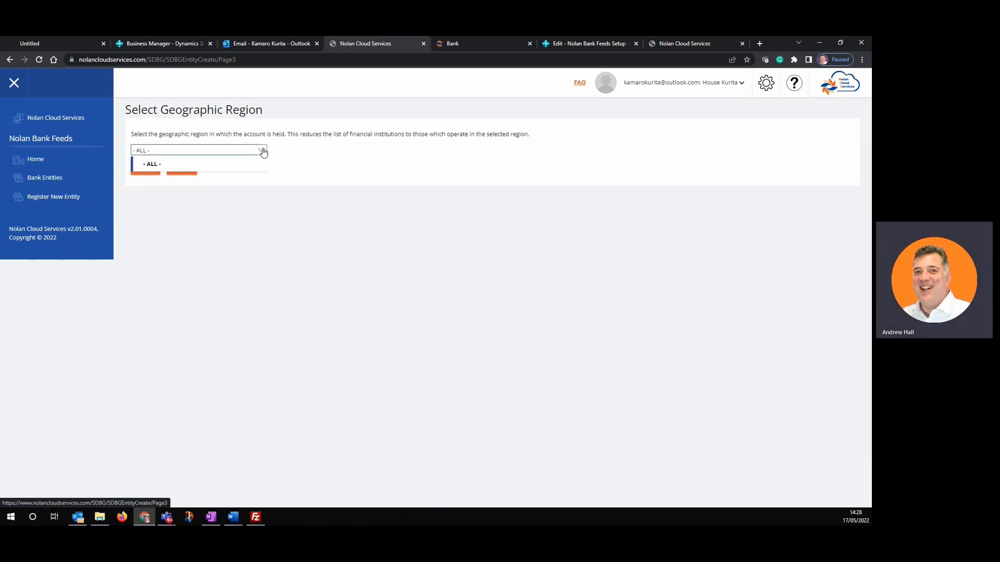
click(263, 151)
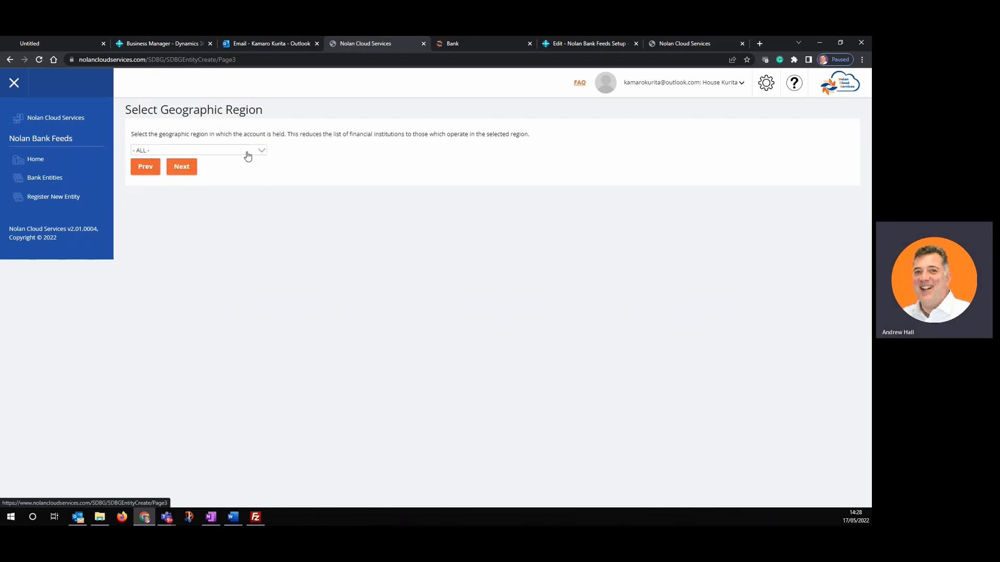
click(184, 170)
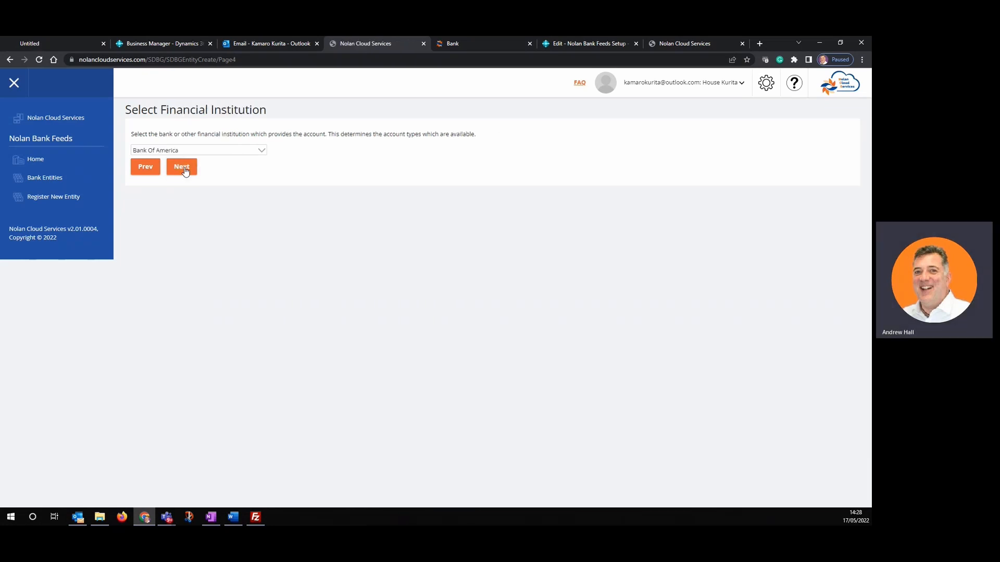
click(264, 153)
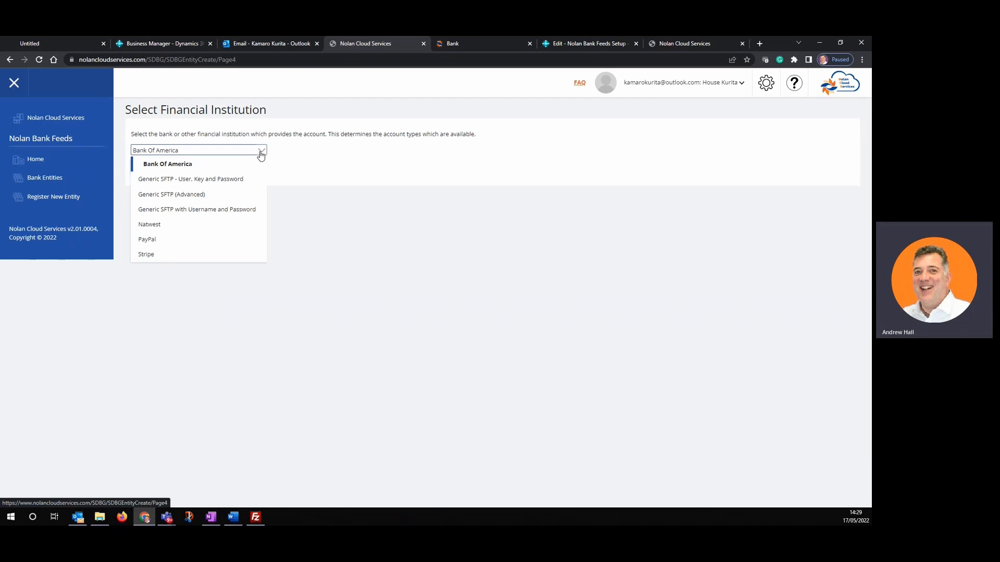
click(238, 210)
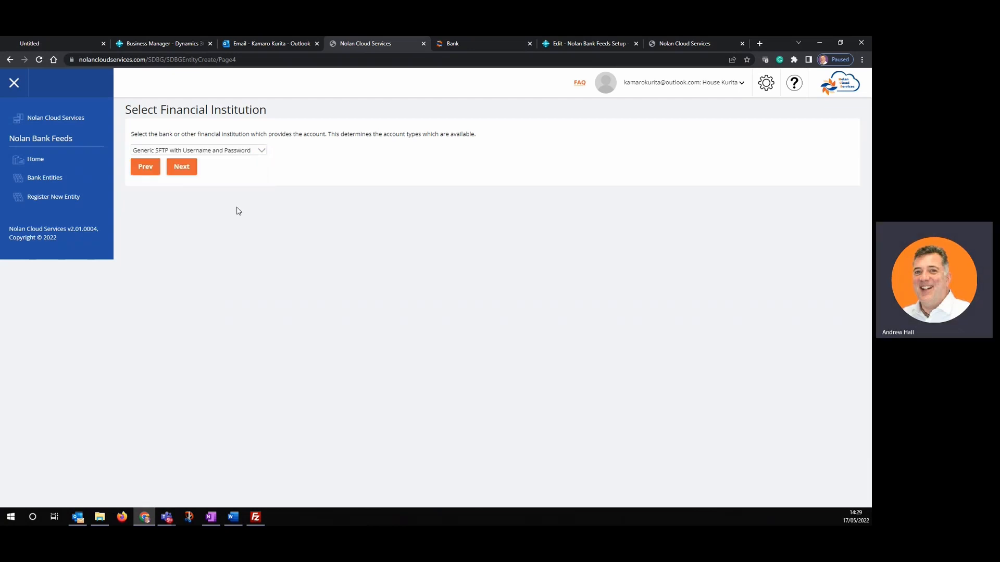
click(185, 173)
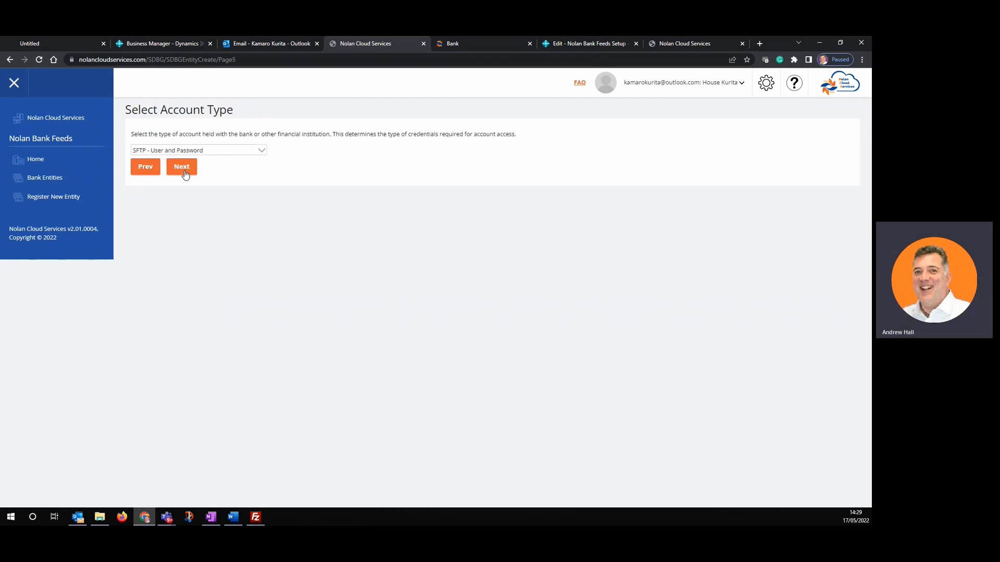
click(186, 175)
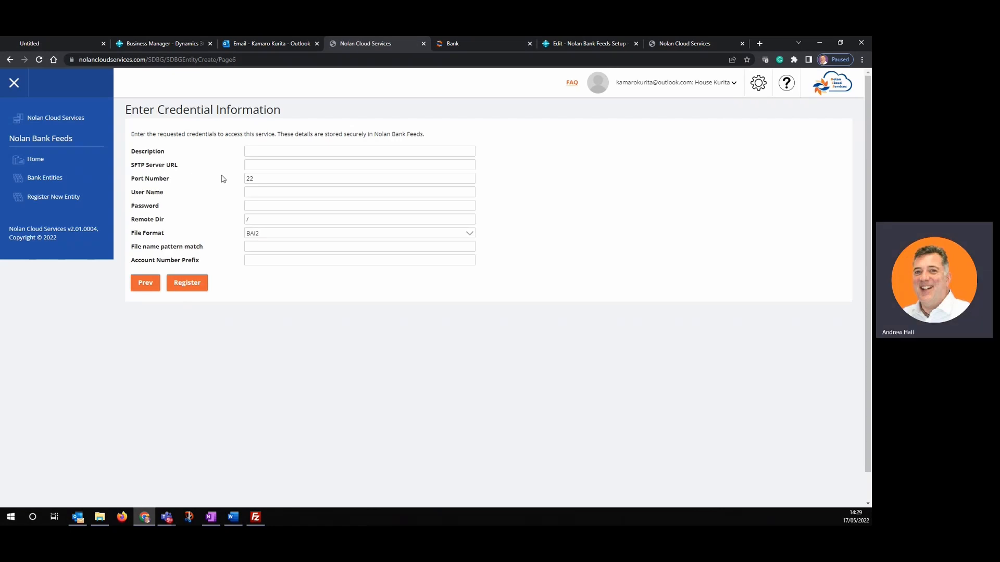
- Enter the description 'House Kurita' and SFTP server address 20.90.83.29
click(253, 151)
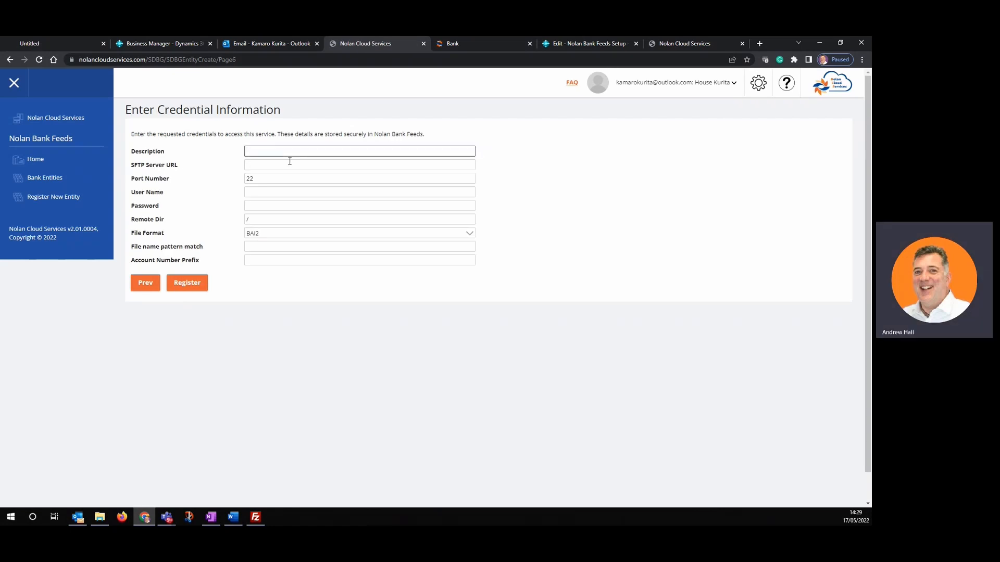
text(House)
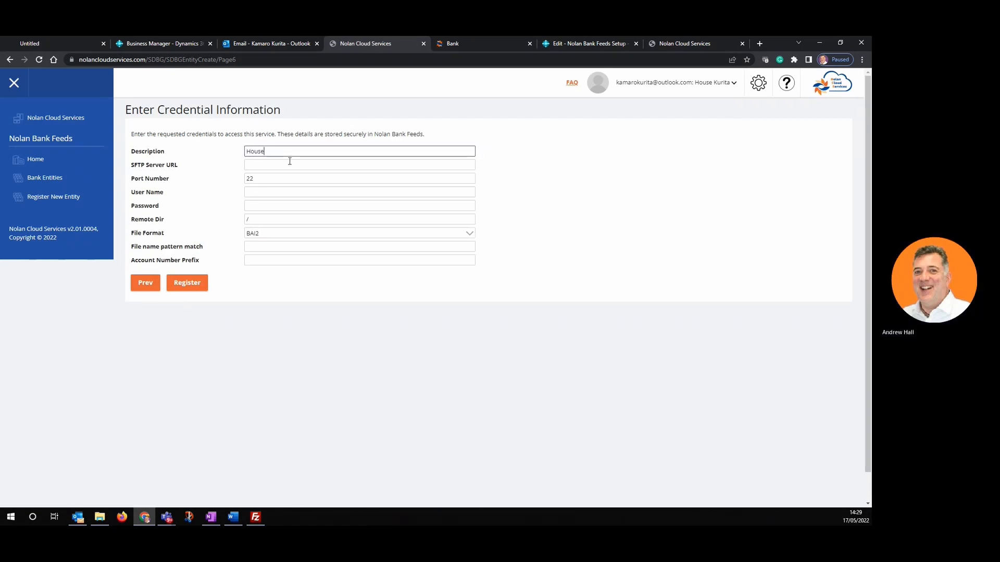
text( Ku)
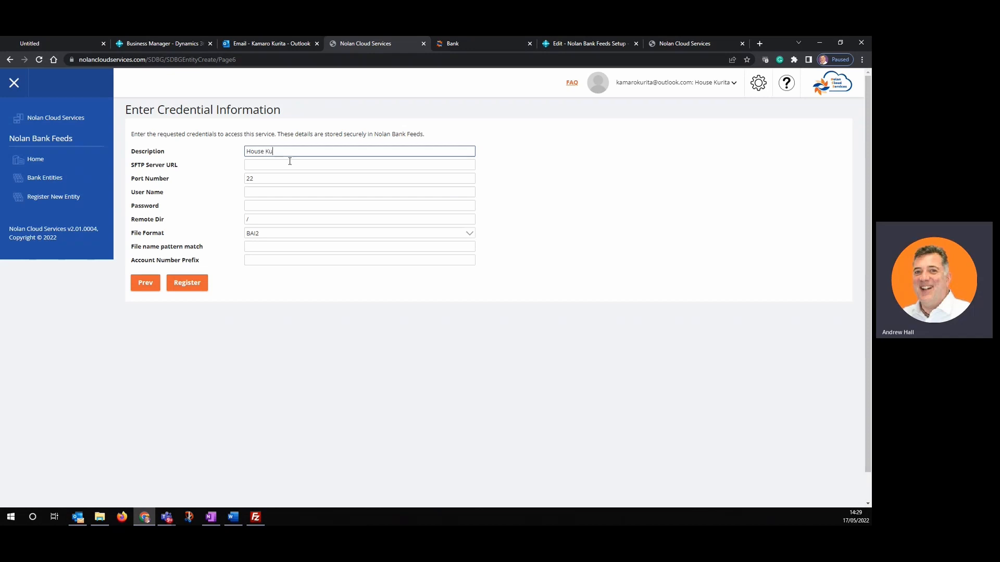
text(rita)
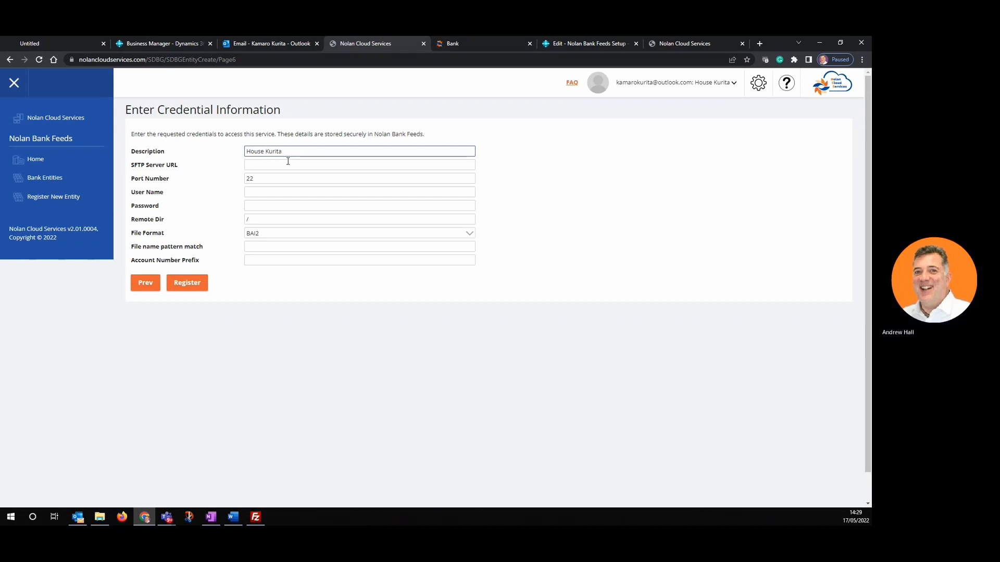
click(267, 165)
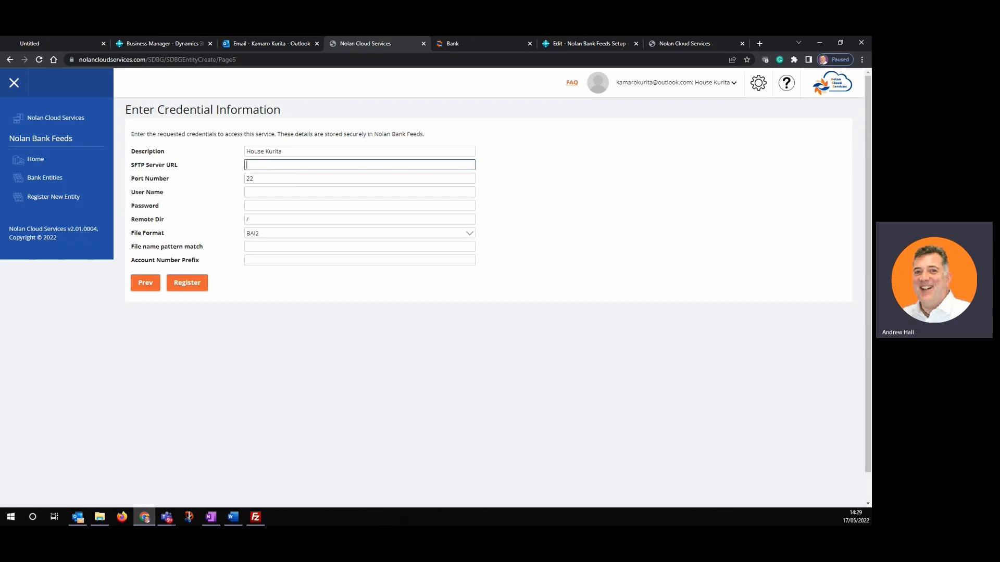
key(alt+Tab)
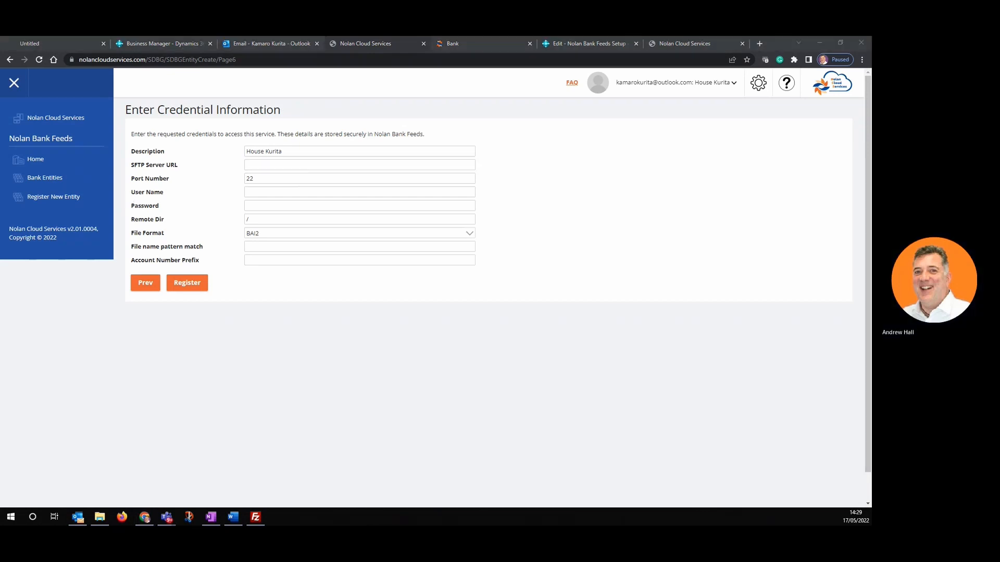
click(260, 166)
text(20)
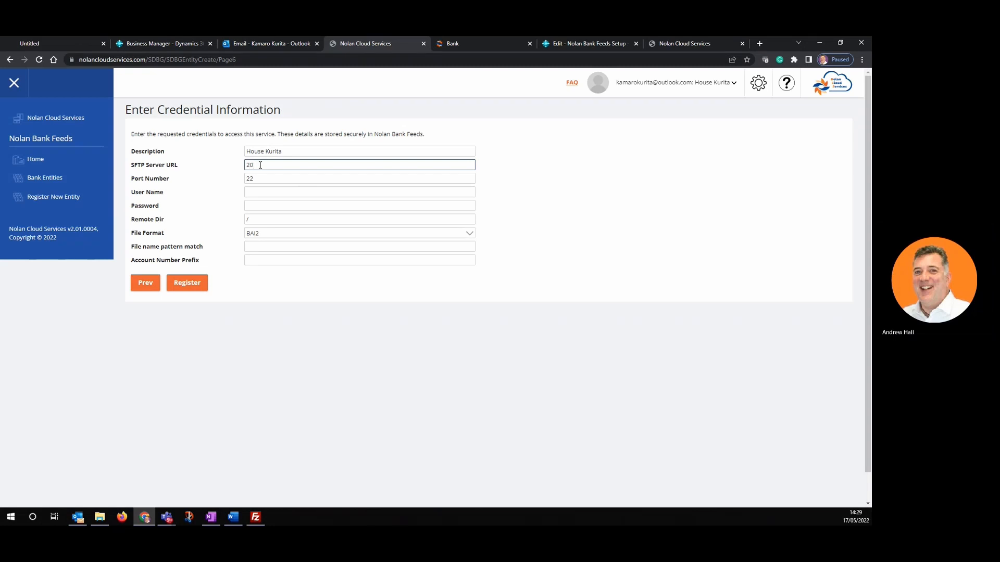
text(.90)
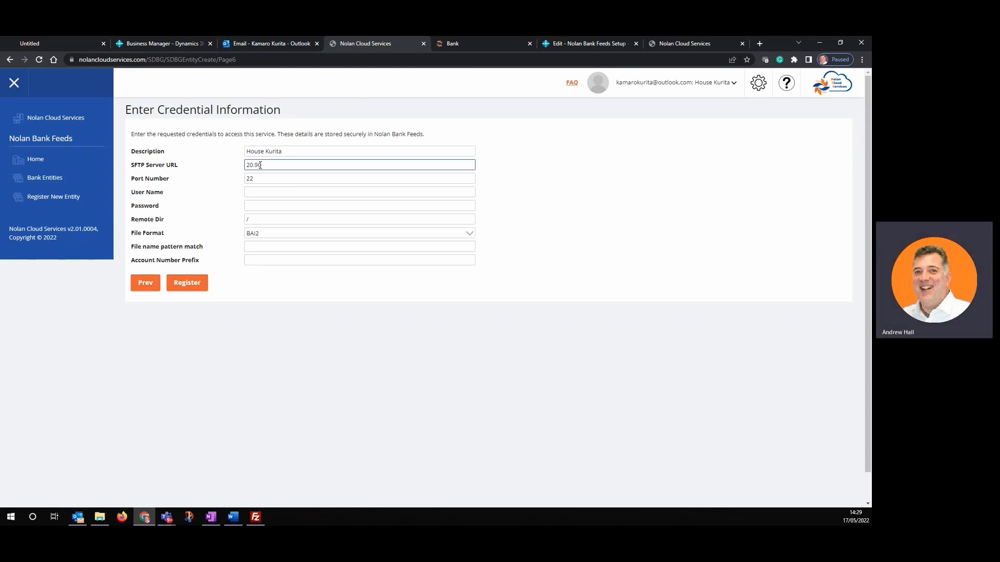
text(.83)
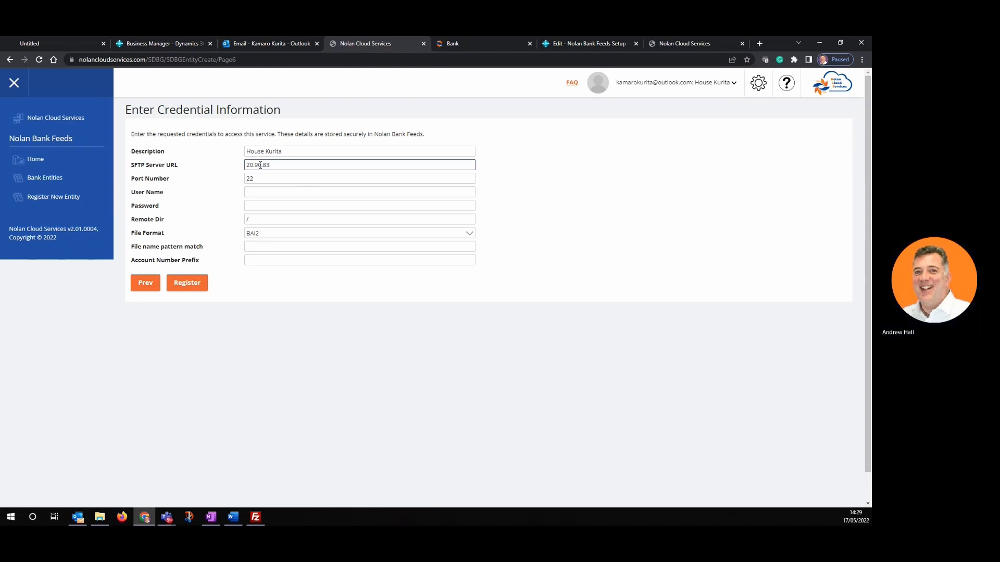
text(.29)
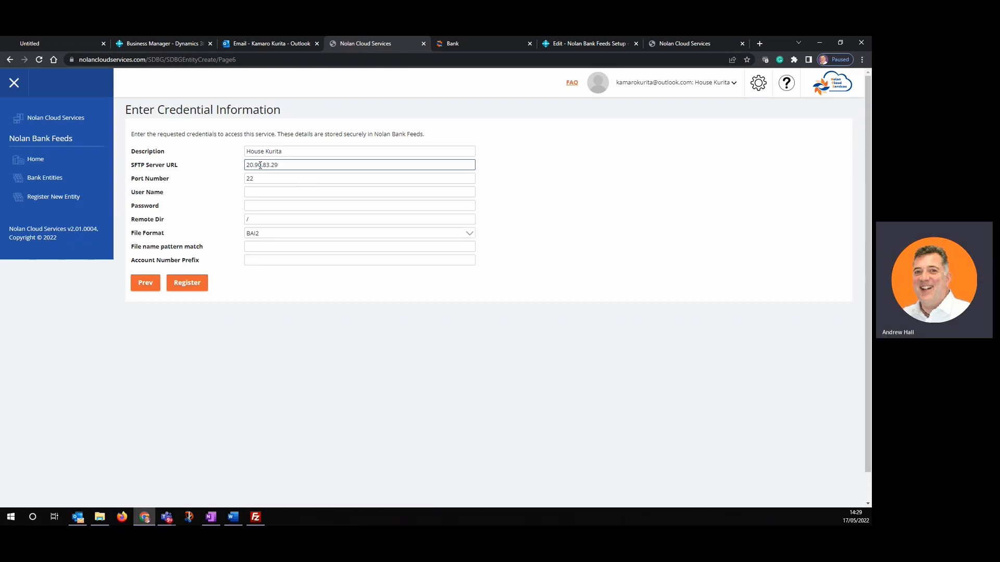
- Fill in the SFTP user name and password
click(256, 193)
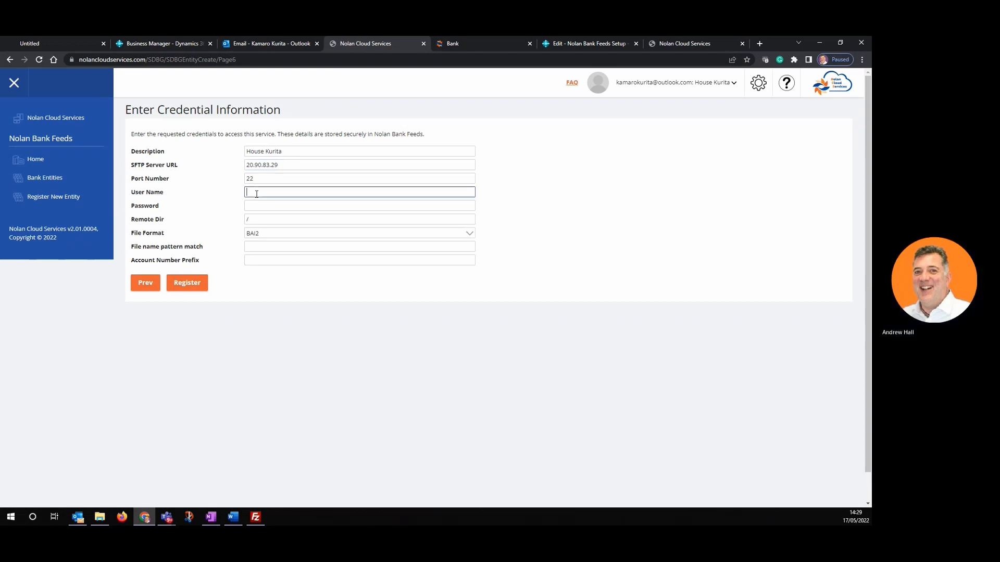
text(testuser)
click(257, 206)
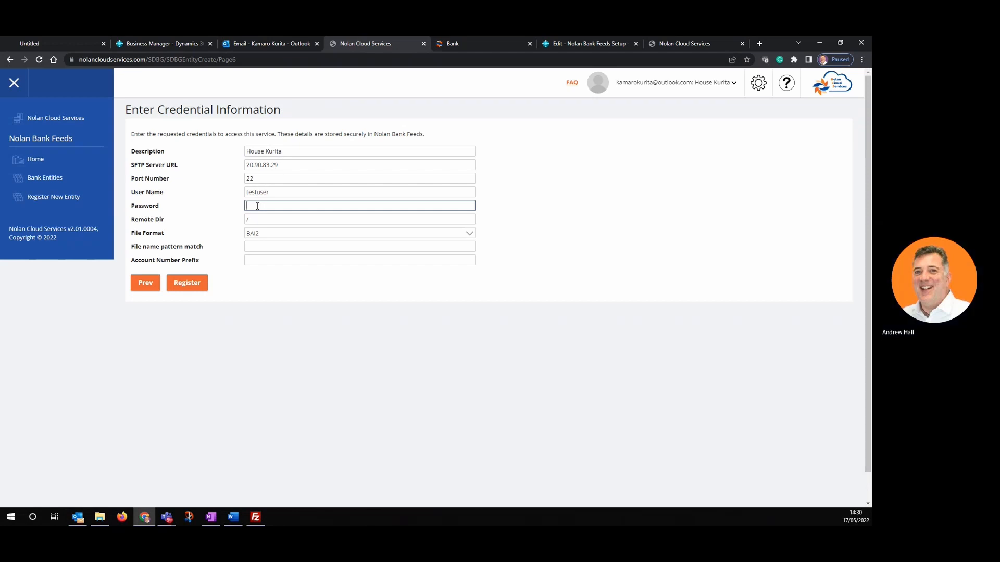
key(Tab)
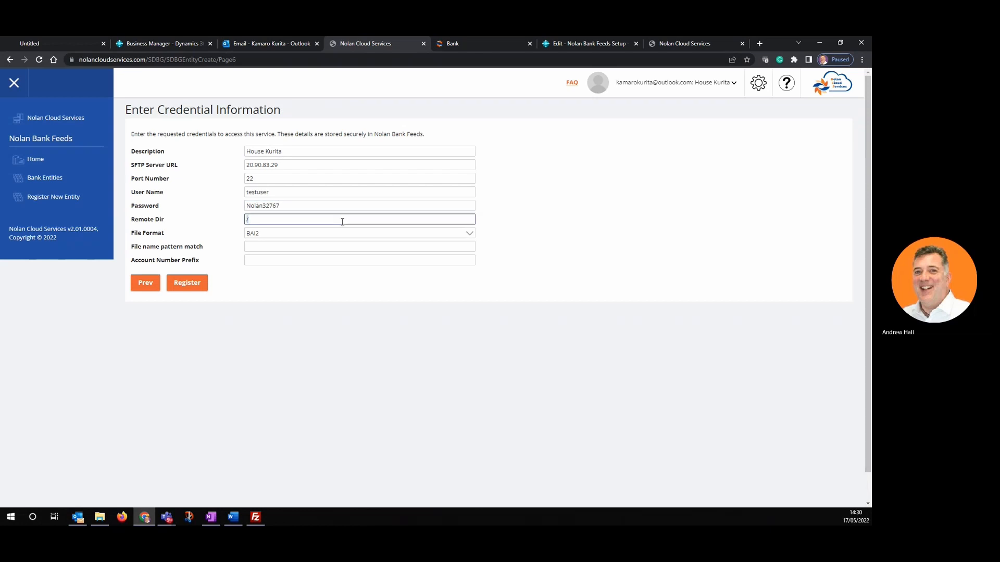
- Set Remote Dir to /cba/, pick the Commonwealth Bank of Australia file format, and register
click(279, 220)
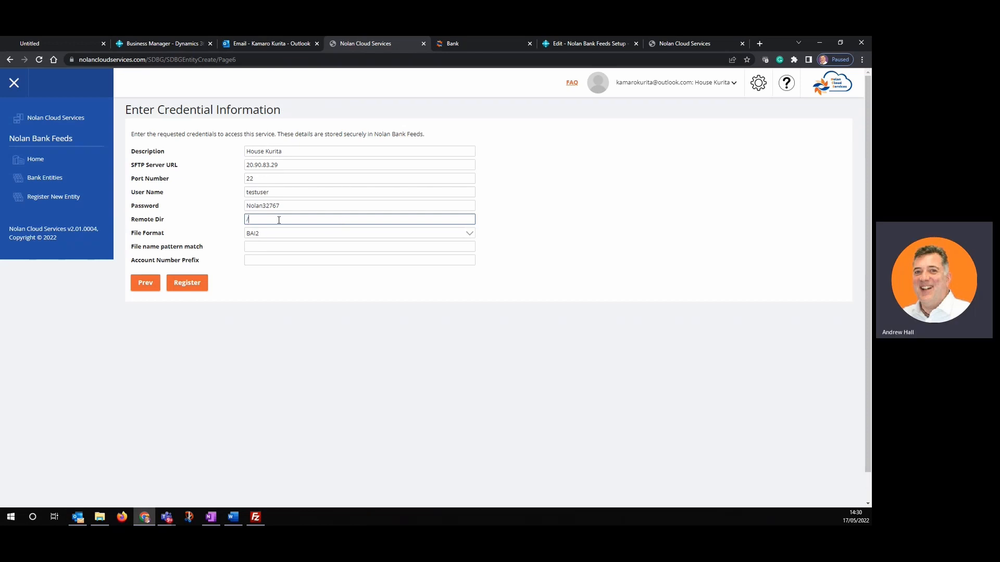
text(C)
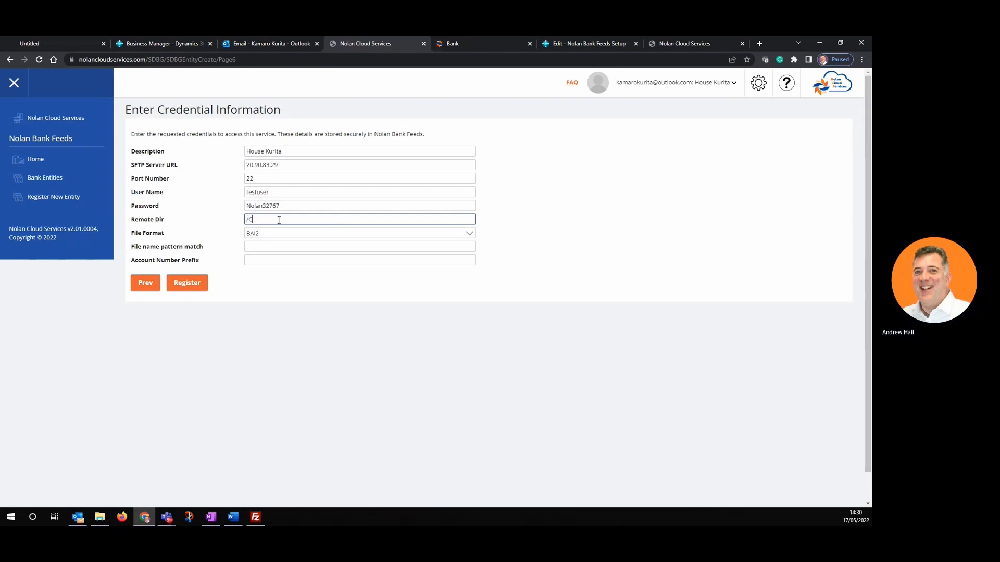
text(cba/)
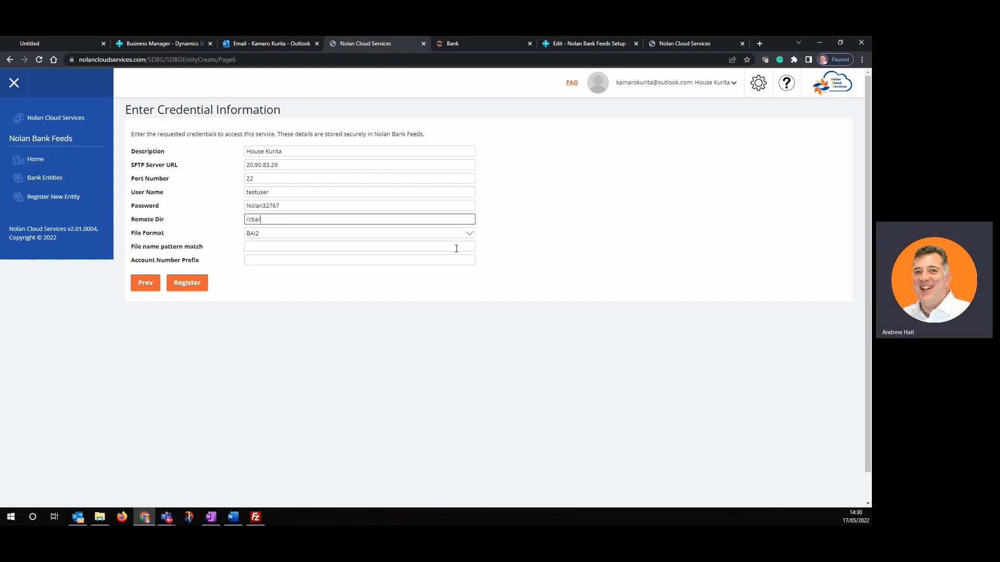
click(471, 237)
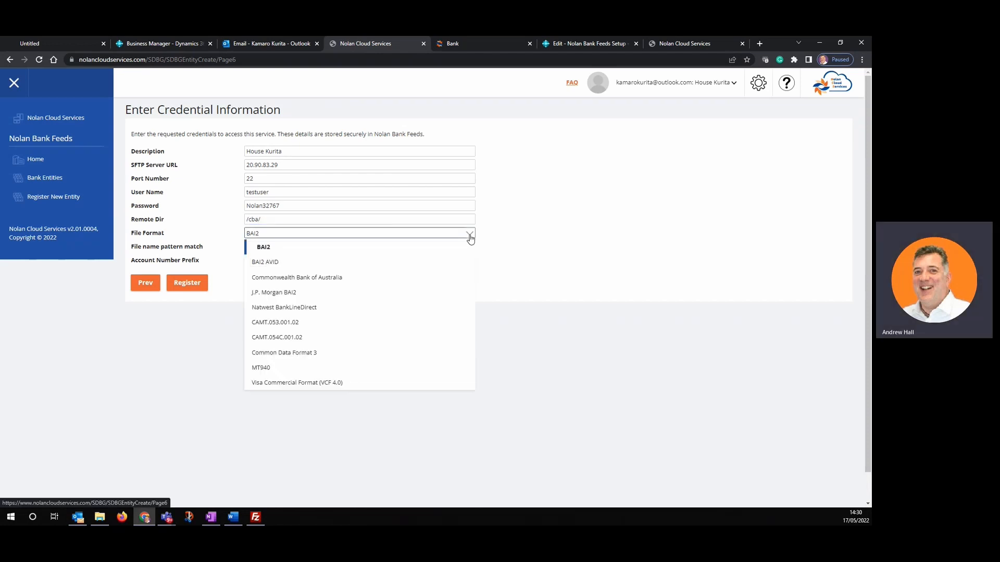
click(355, 278)
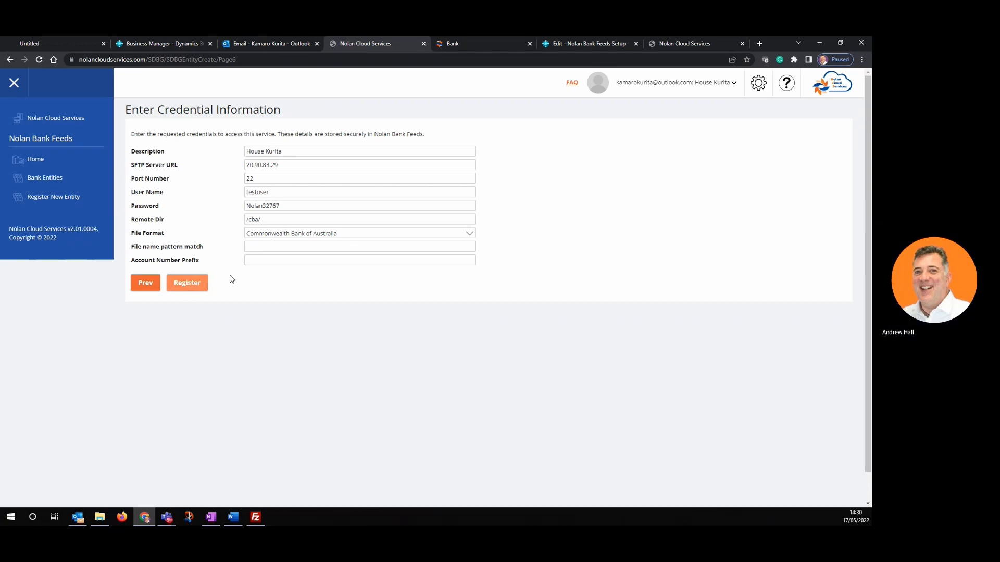
click(187, 284)
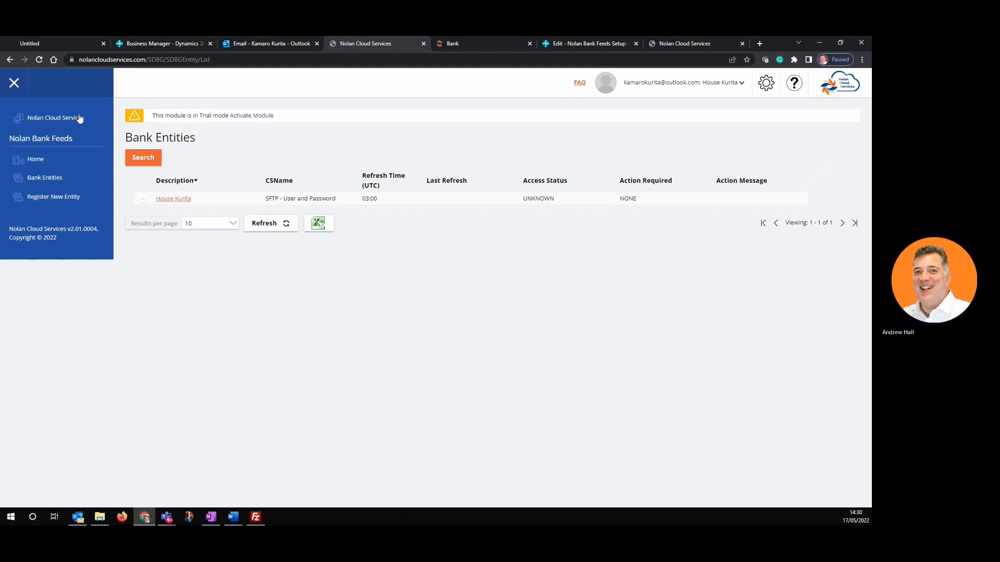
- From the Home checklist, follow Refresh Transactions to reach the Bank Entities list
click(35, 161)
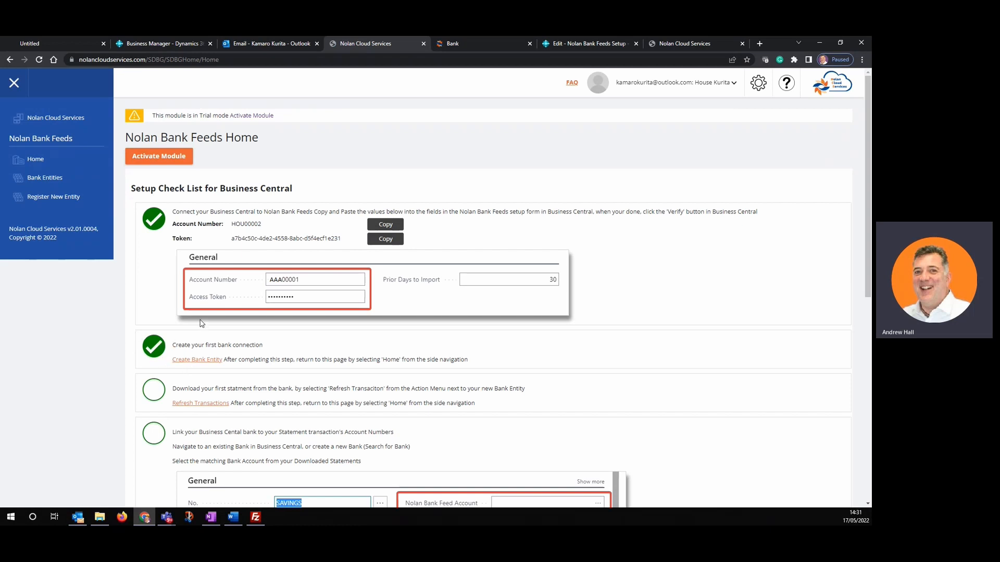
scroll(201, 324, down, 2)
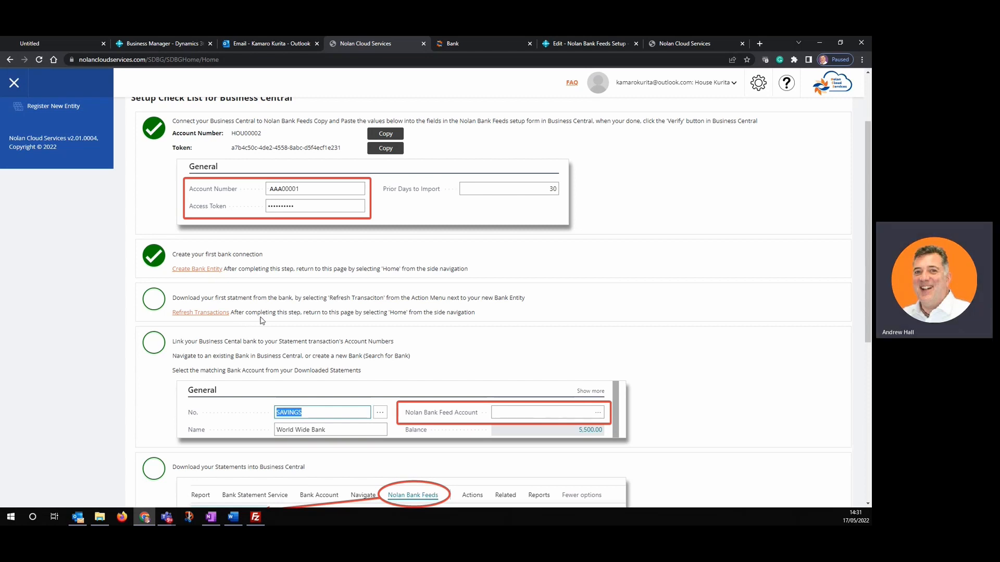
click(212, 313)
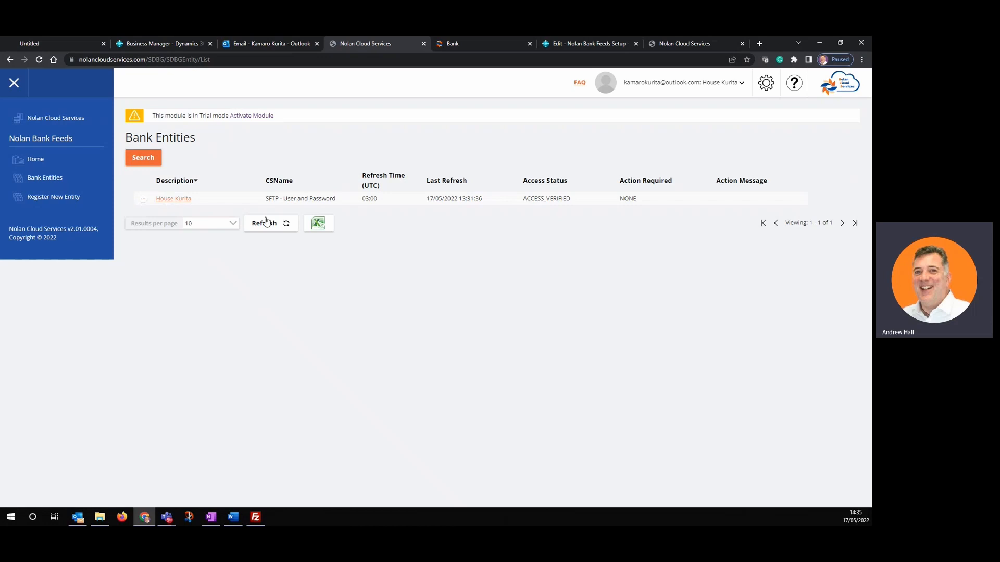
- Refresh House Kurita's transactions from its row menu and open its Bank Entity page
click(143, 199)
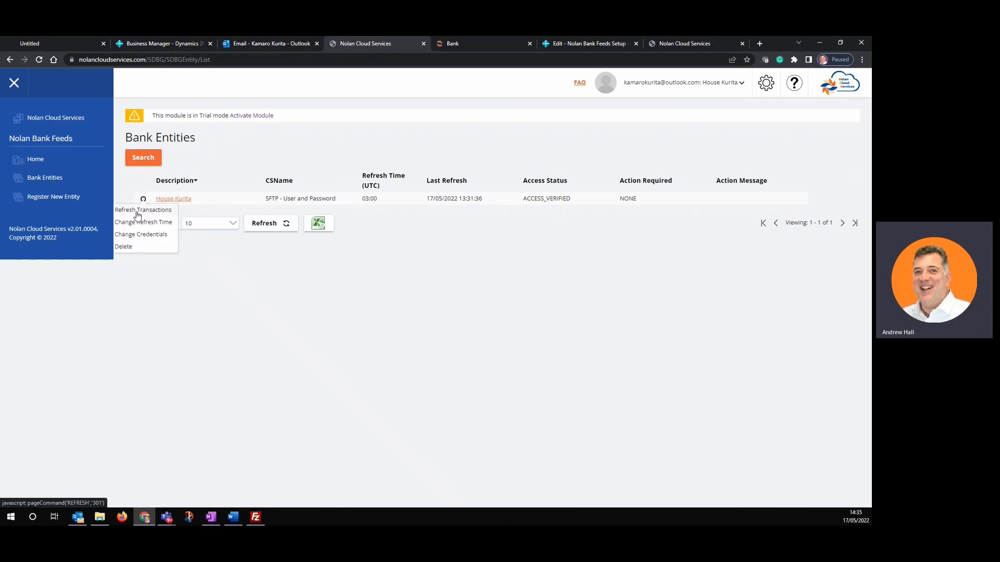
click(137, 212)
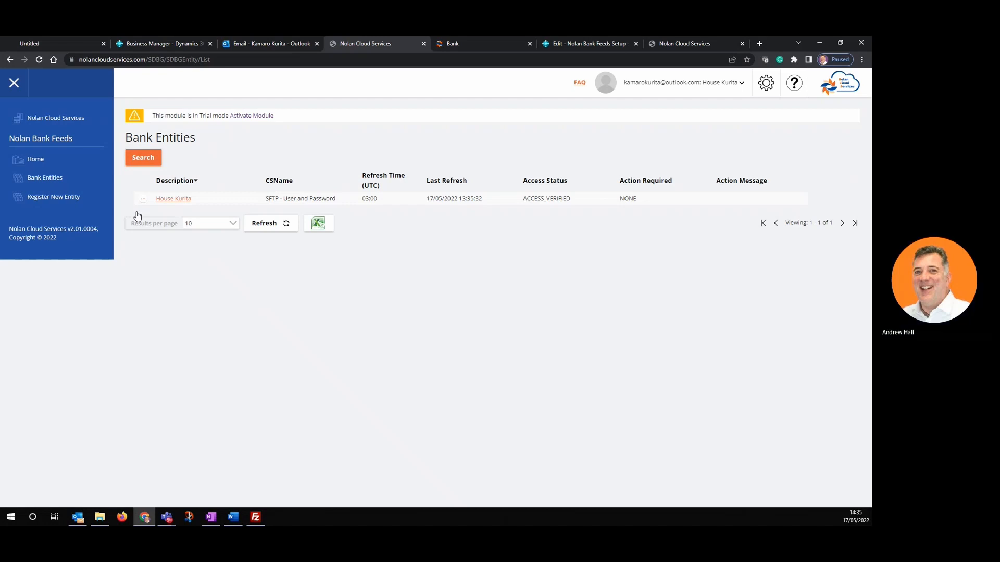
click(173, 199)
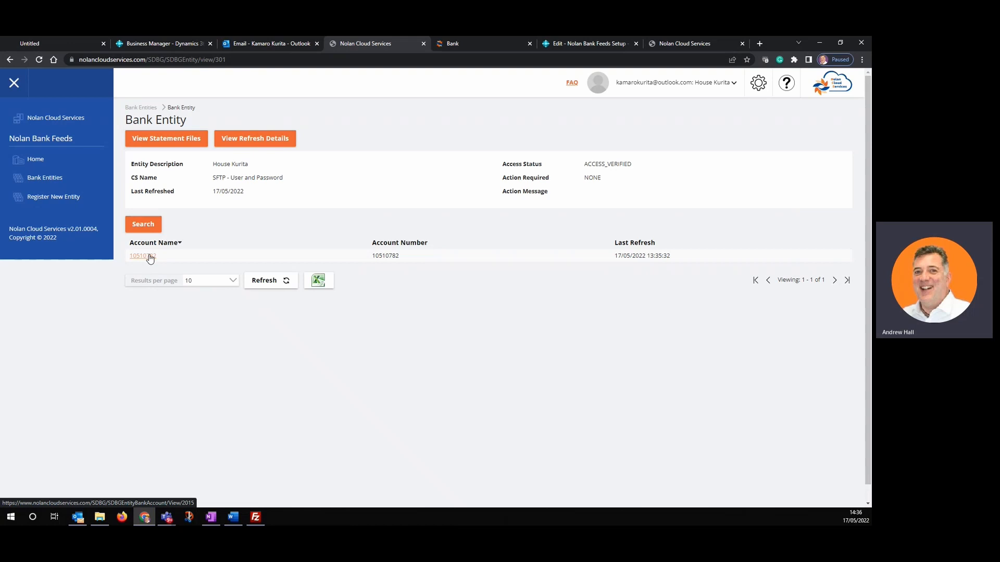
- Return to the Home checklist and scroll down to the Download your Statements step
click(38, 161)
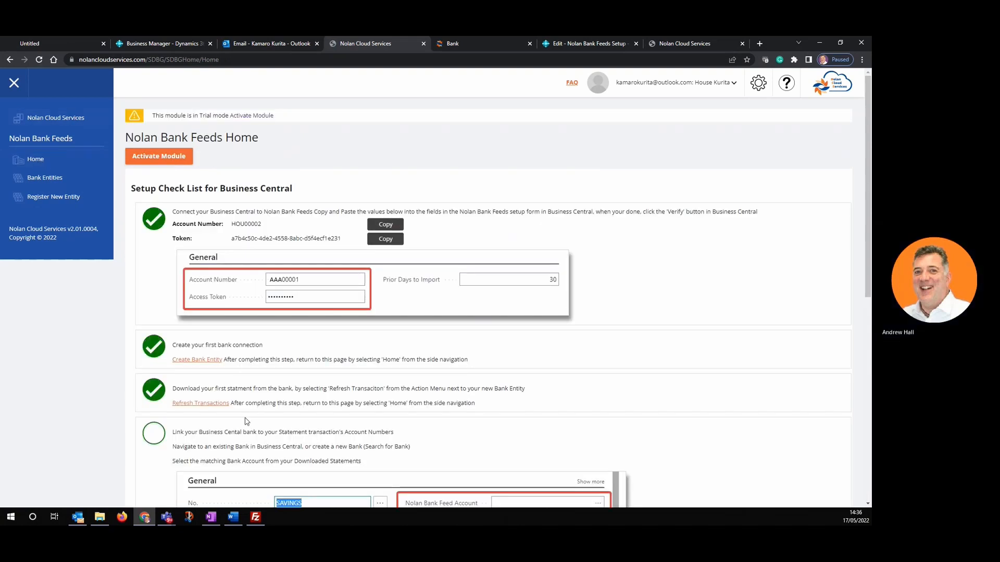
scroll(247, 420, down, 1)
scroll(247, 419, down, 2)
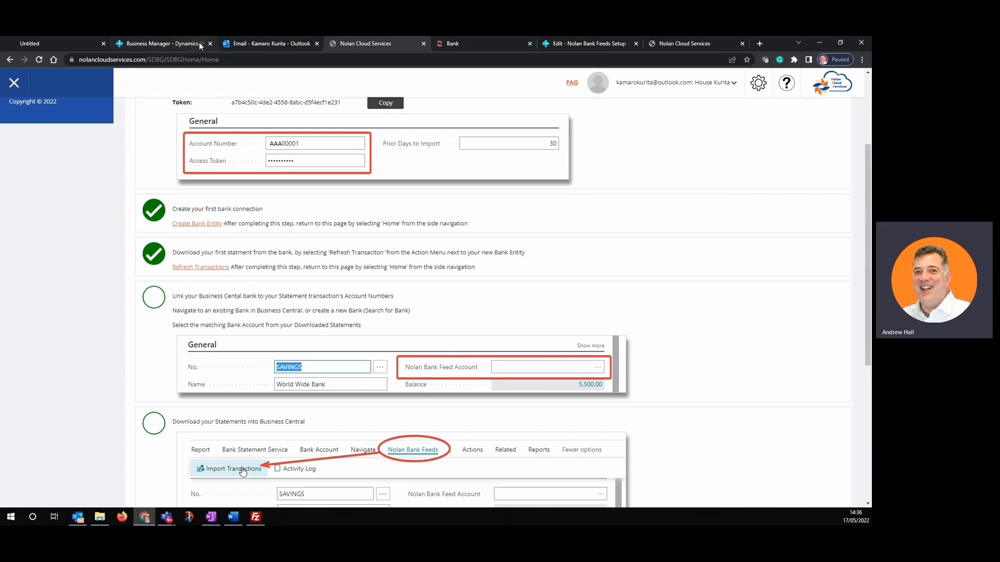
- In Business Central, open the HOUSE KURITA card from the Bank Accounts list
click(173, 43)
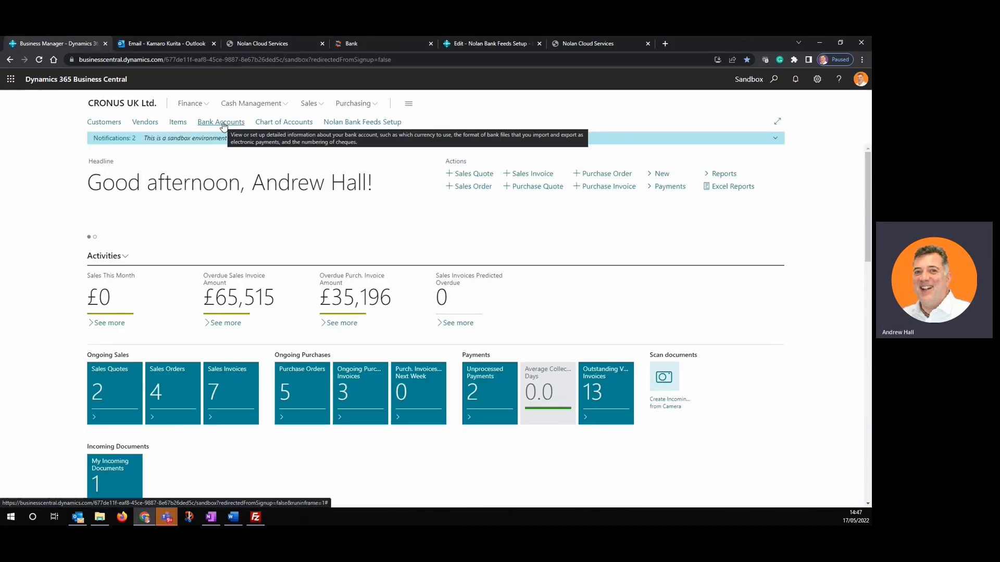
click(221, 123)
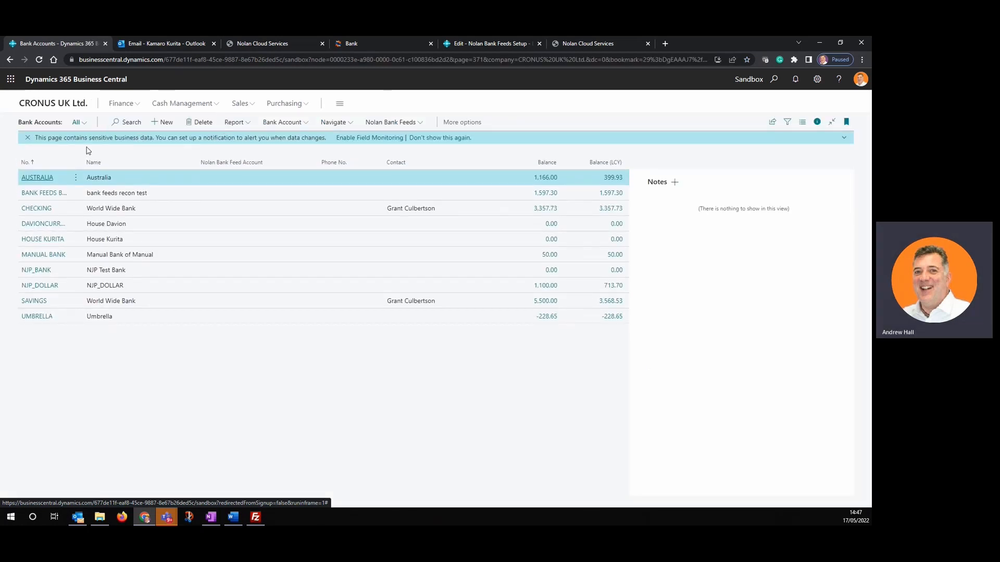
click(46, 241)
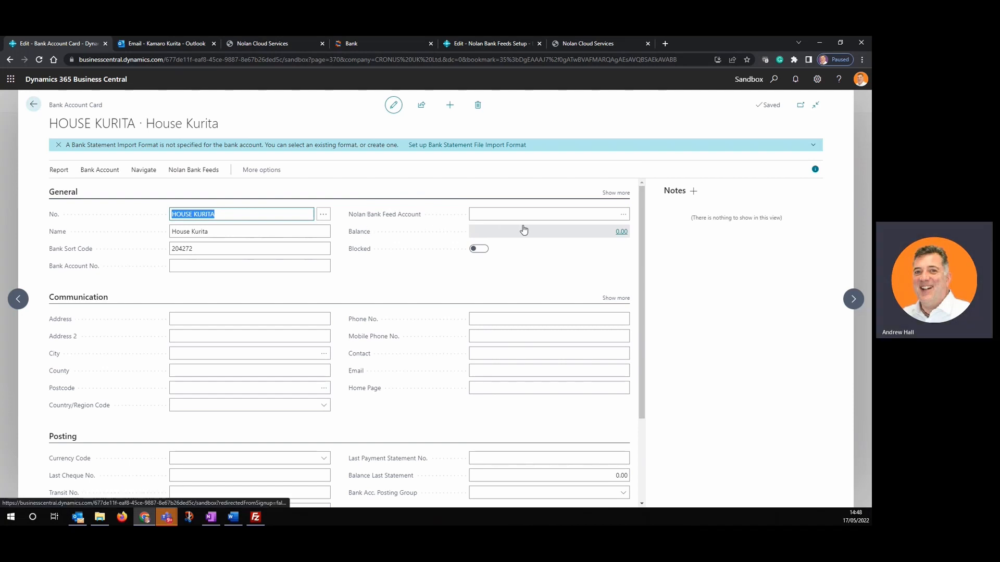
- Link the House Kurita Nolan feed account, enter the bank account number, and return to the list
click(624, 217)
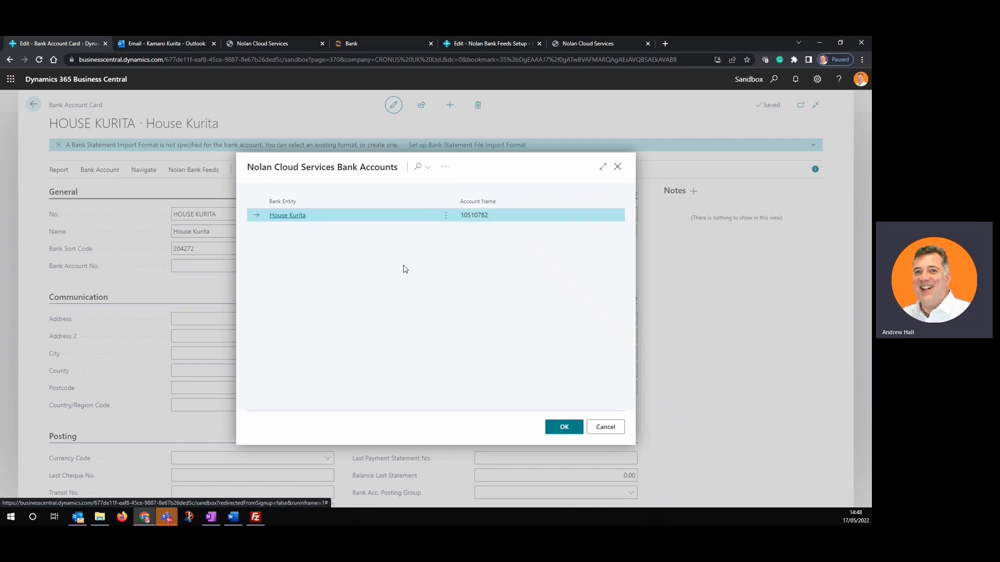
click(288, 219)
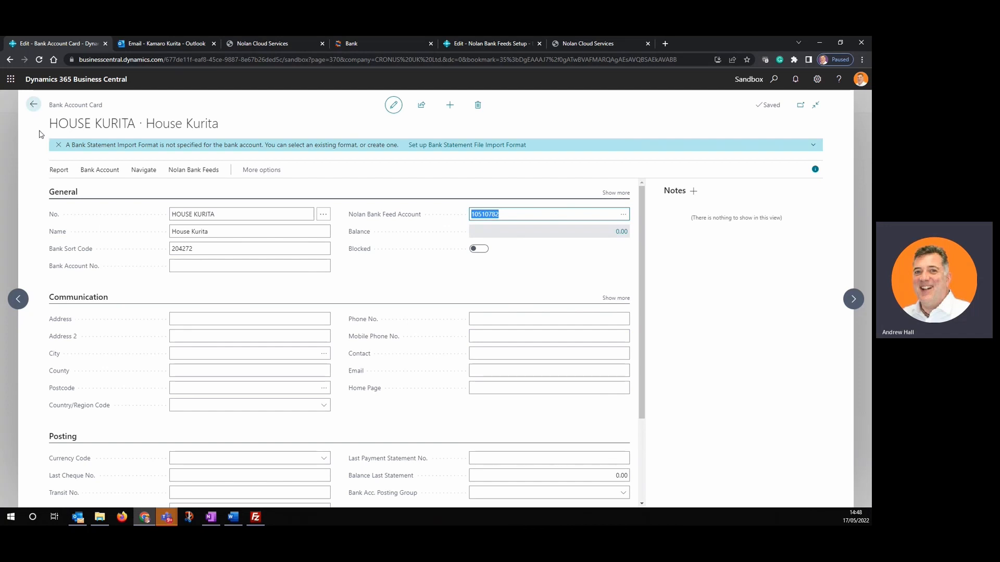
click(181, 267)
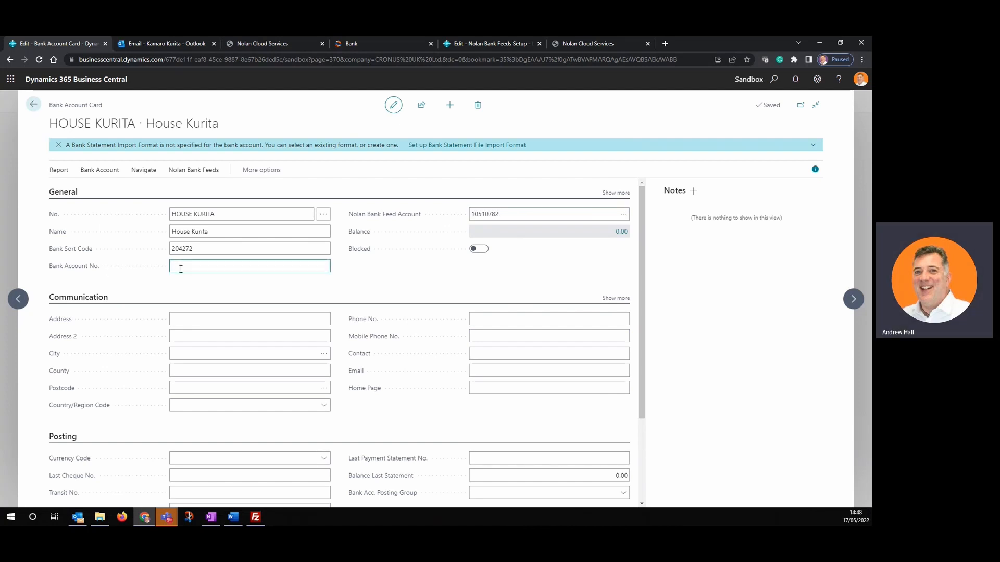
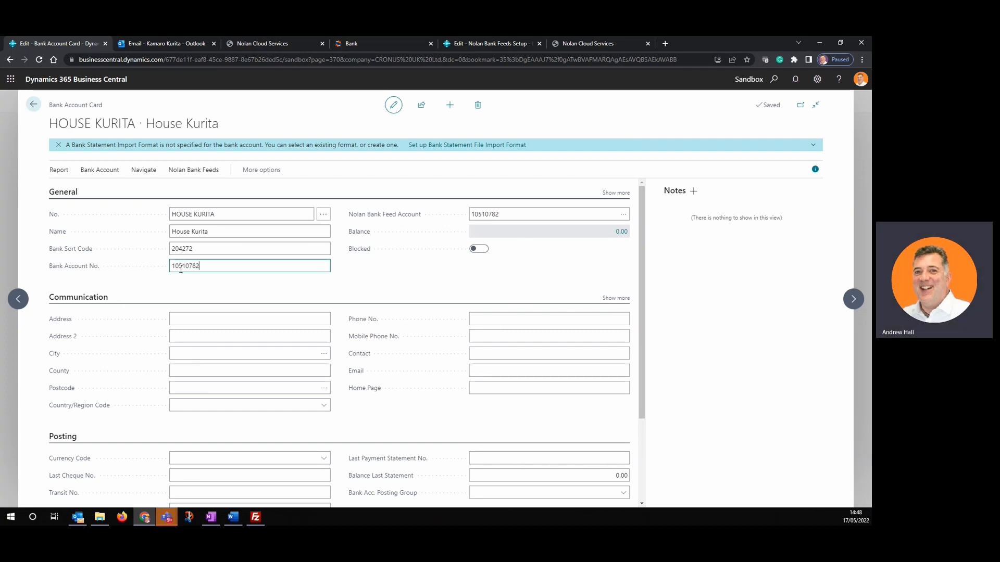
key(Tab)
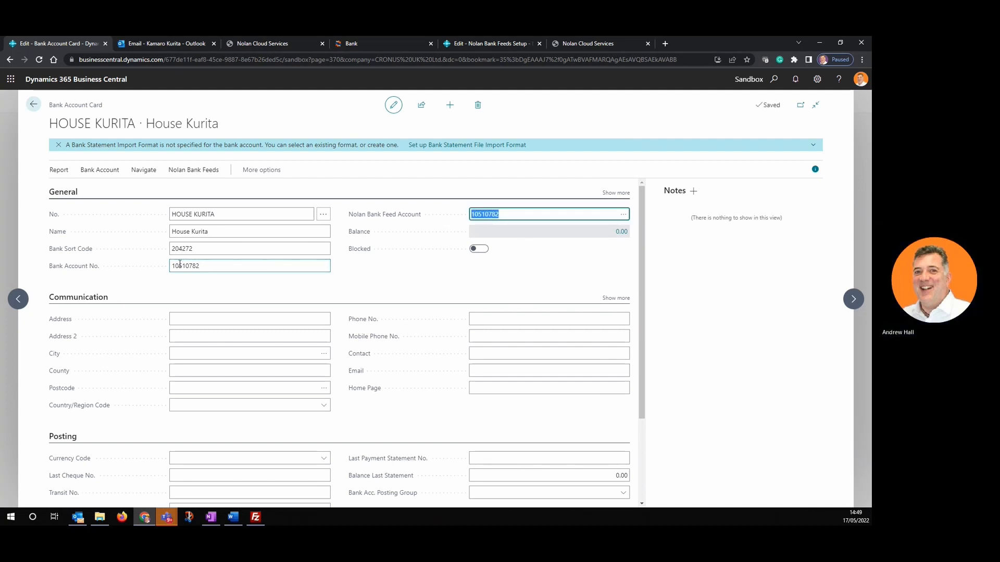
click(35, 106)
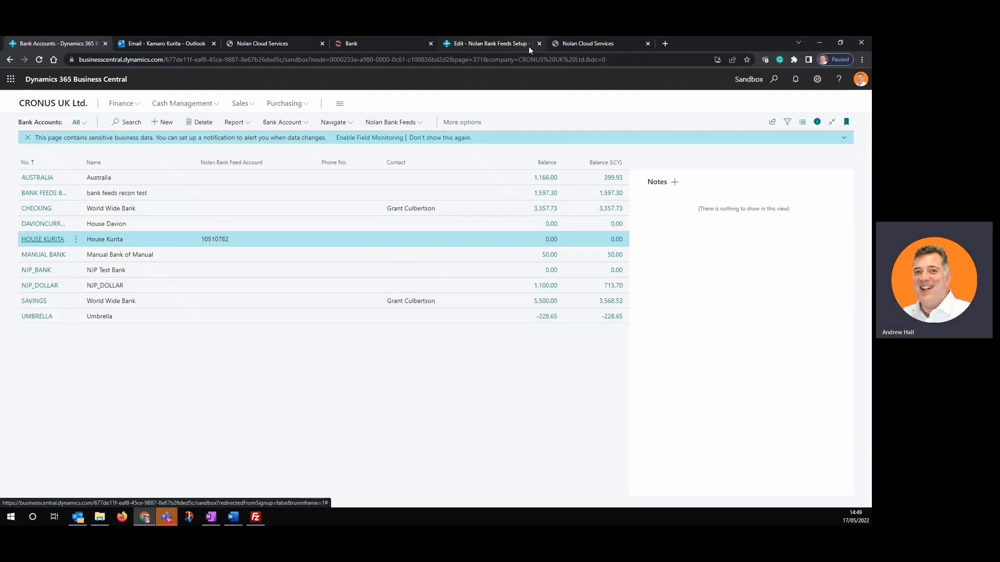
- Review the Nolan Cloud Services setup checklist, now showing the Business Central bank linking step as completed
click(290, 45)
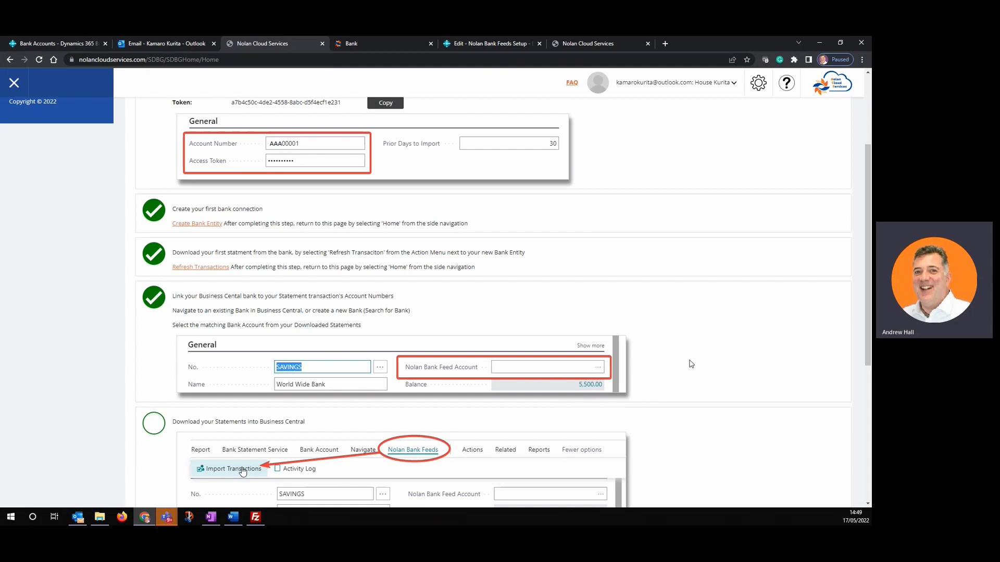
scroll(691, 364, down, 3)
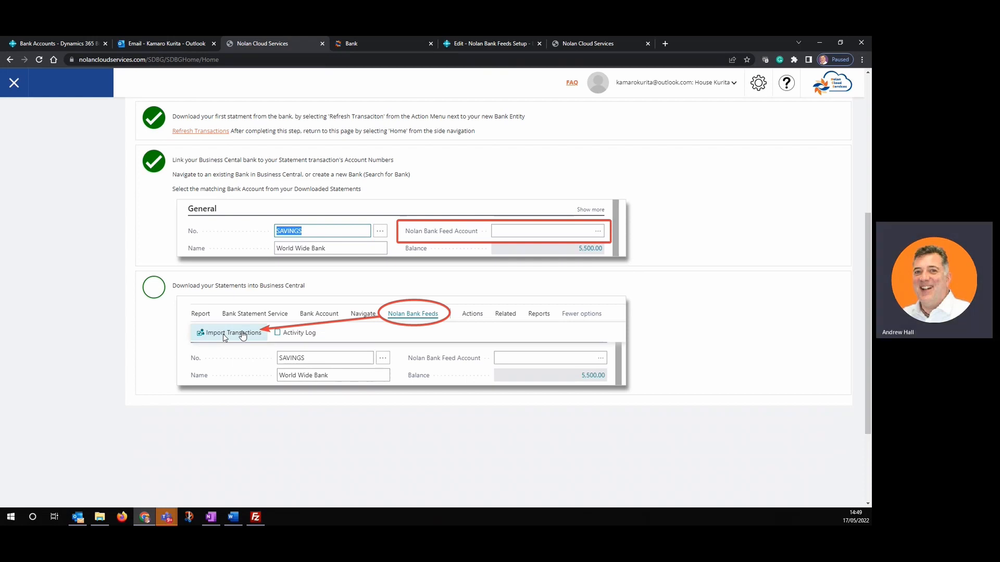
scroll(242, 336, up, 5)
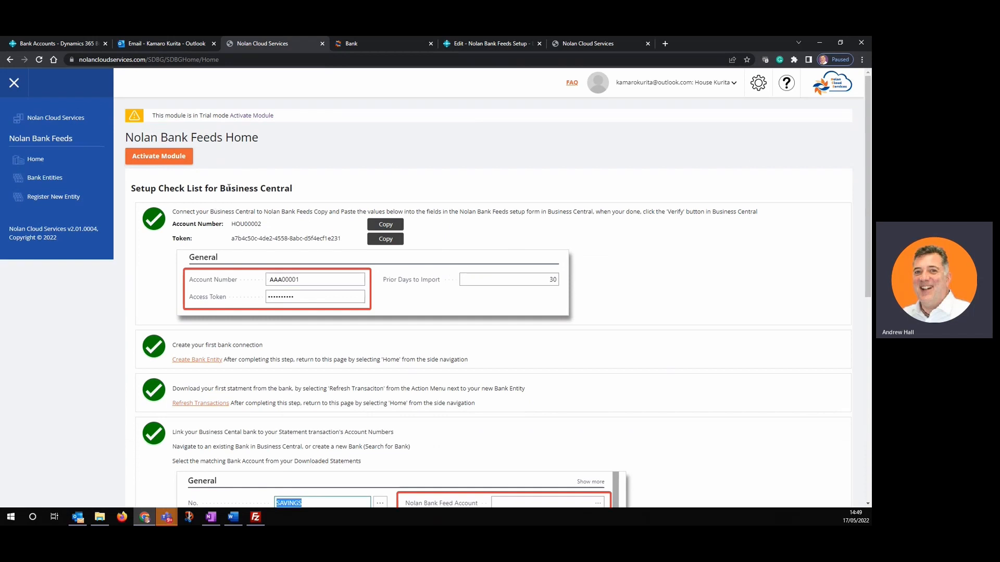
- Open the statement files of the House Kurita bank entity
click(47, 181)
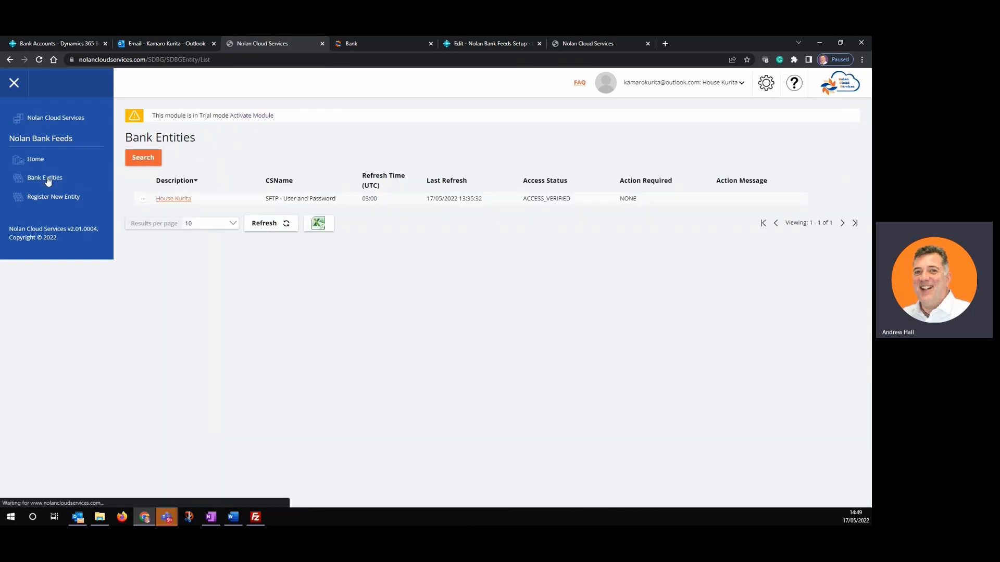
click(172, 203)
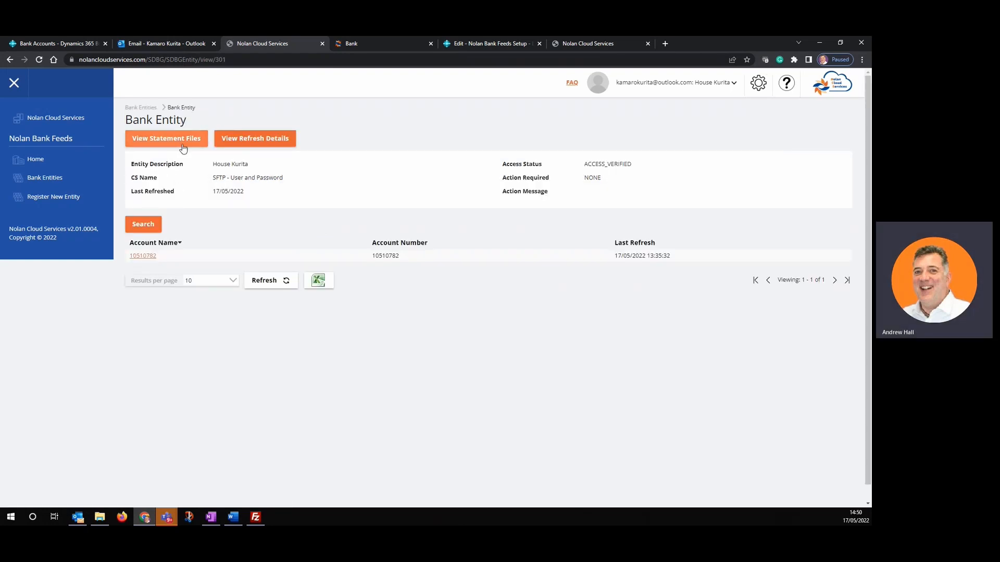
click(184, 142)
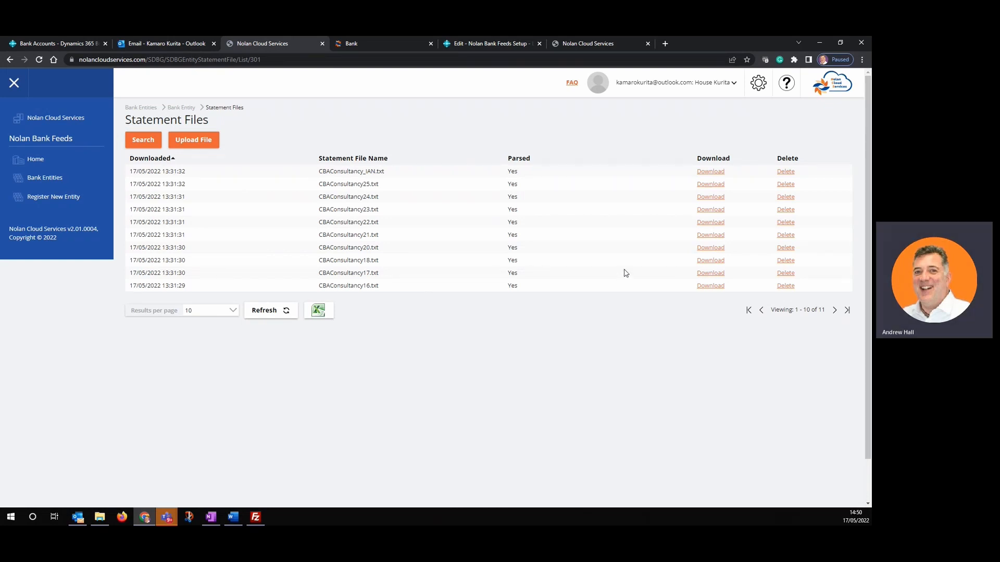
- Download and read CBAConsultancy25.txt in Notepad, then return to the House Kurita entity page
click(714, 185)
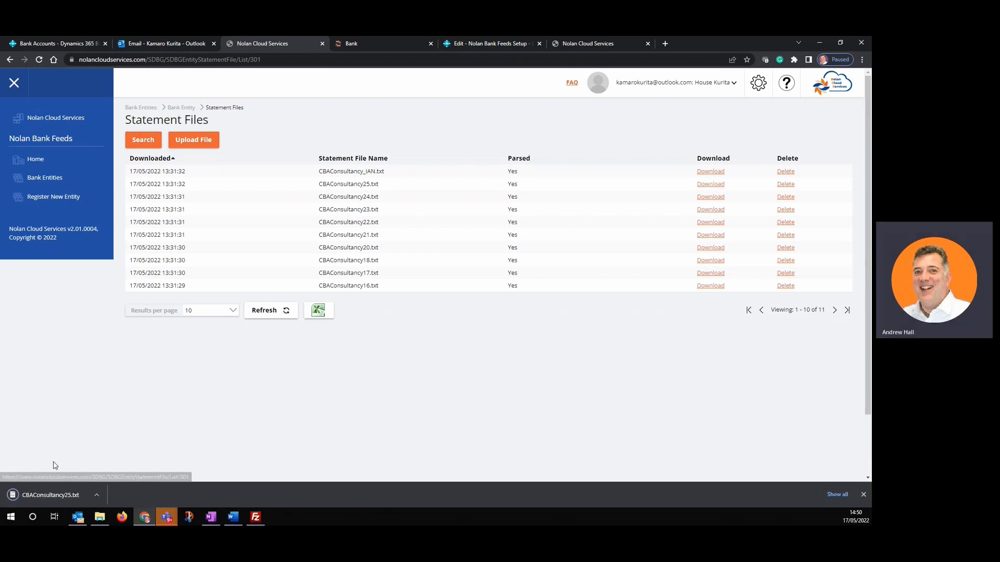
click(50, 496)
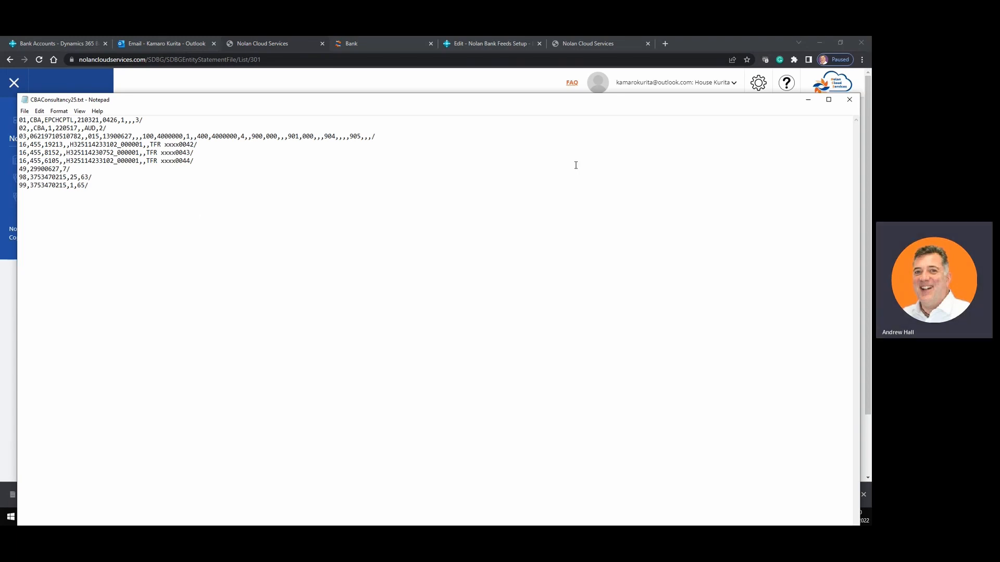
click(851, 100)
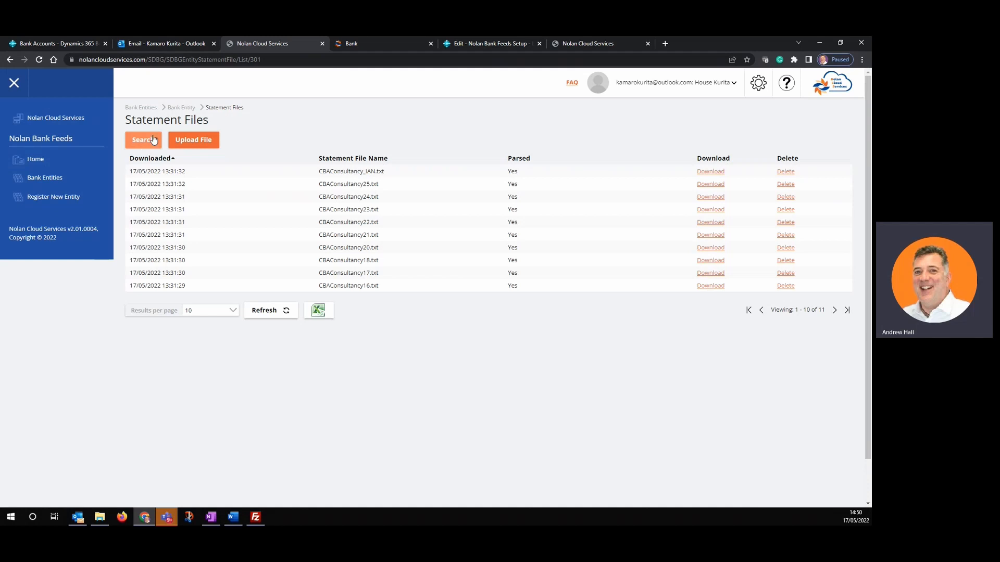
click(189, 108)
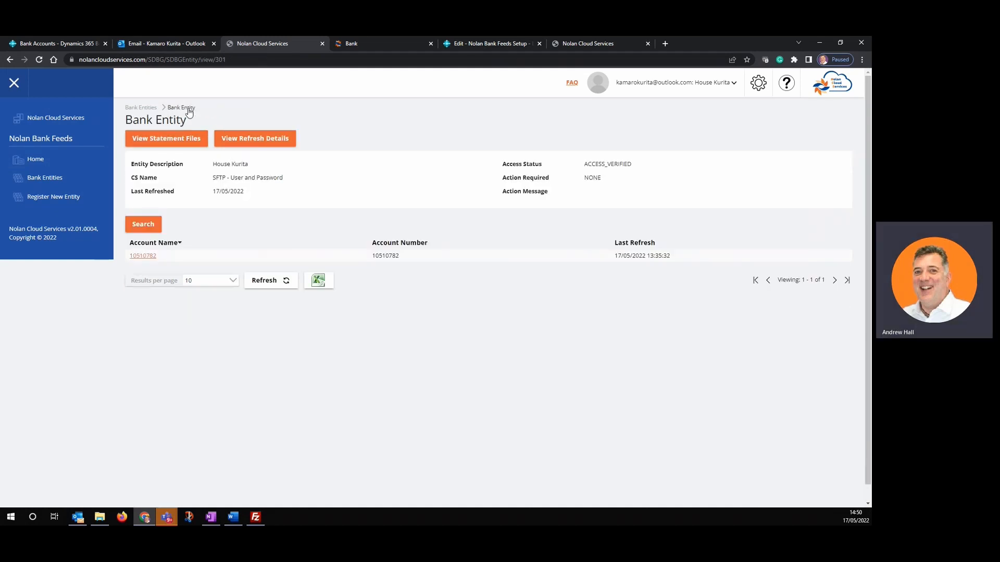
click(146, 257)
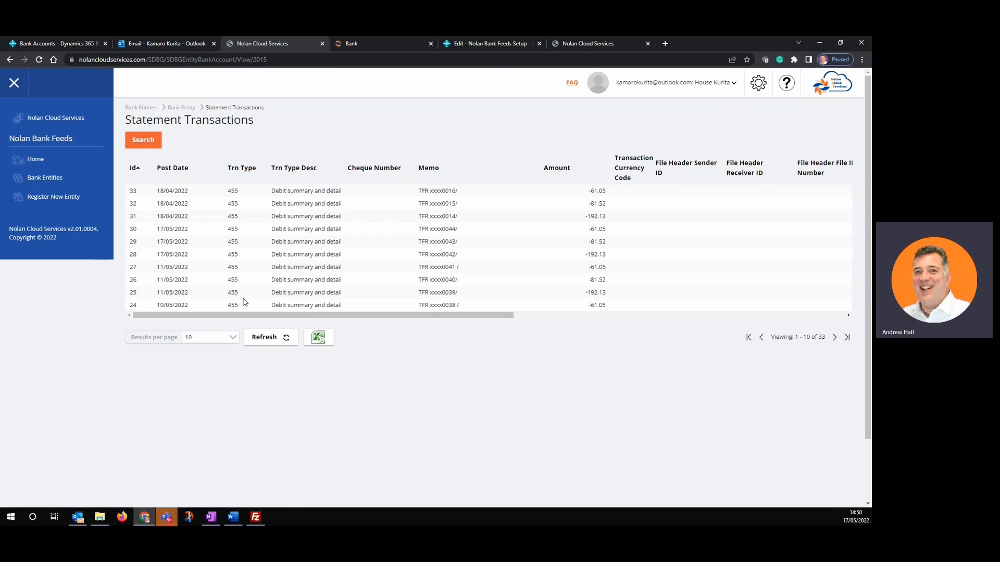
click(185, 109)
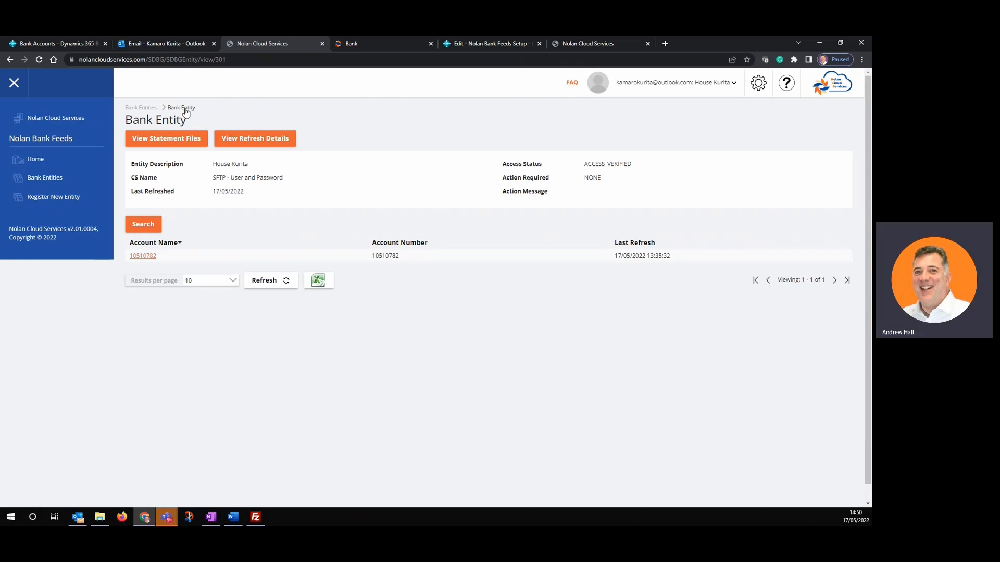
click(148, 108)
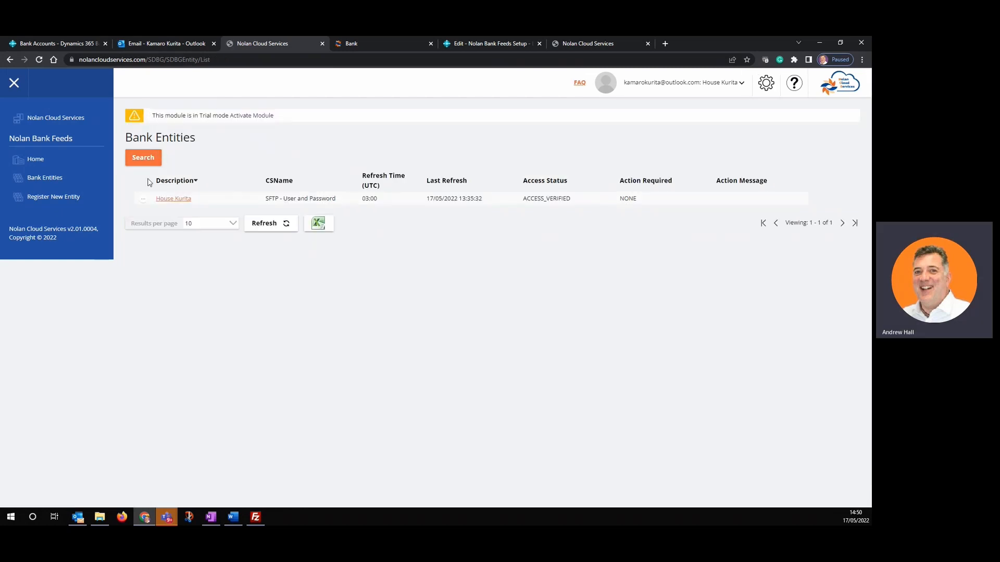
click(145, 202)
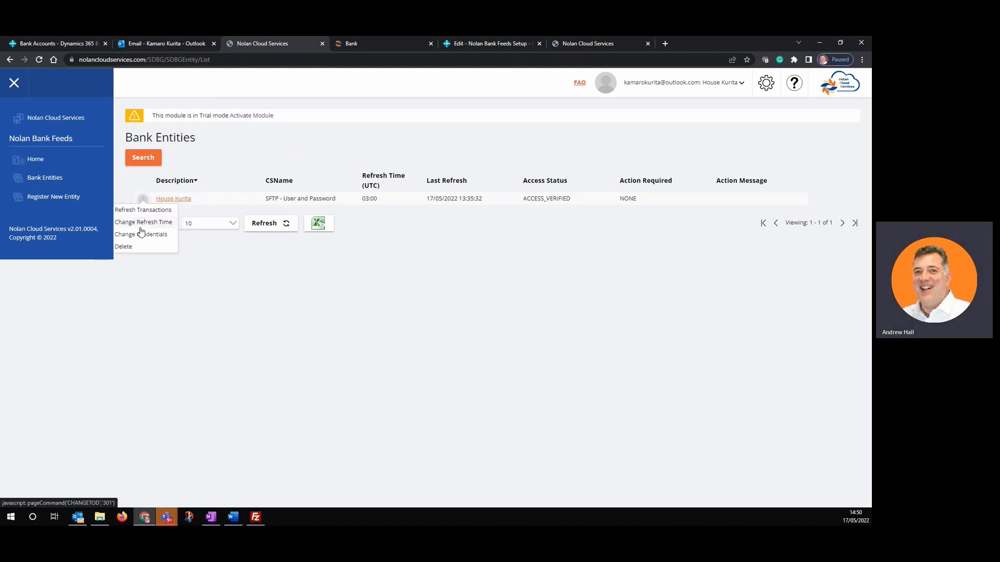
click(140, 223)
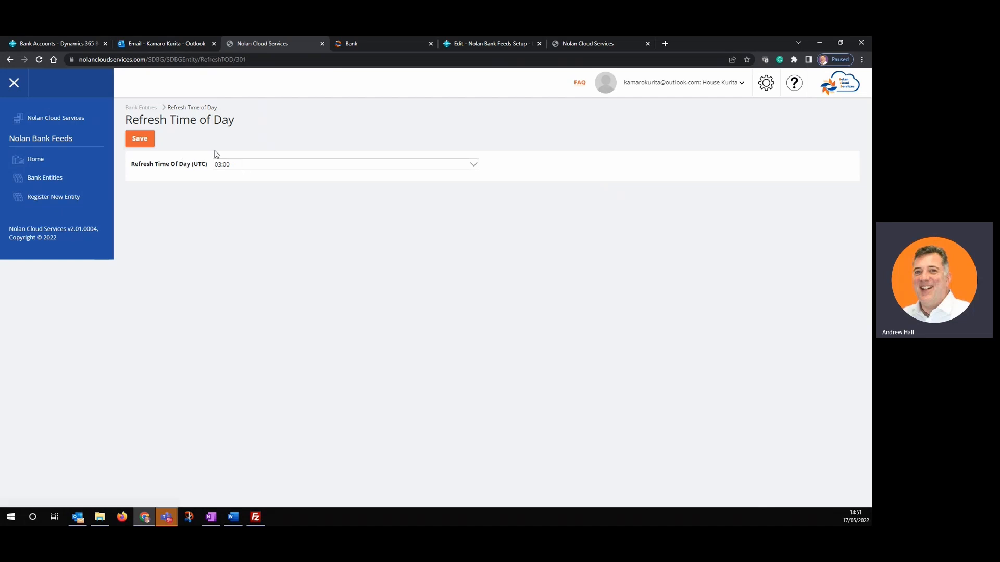
click(141, 108)
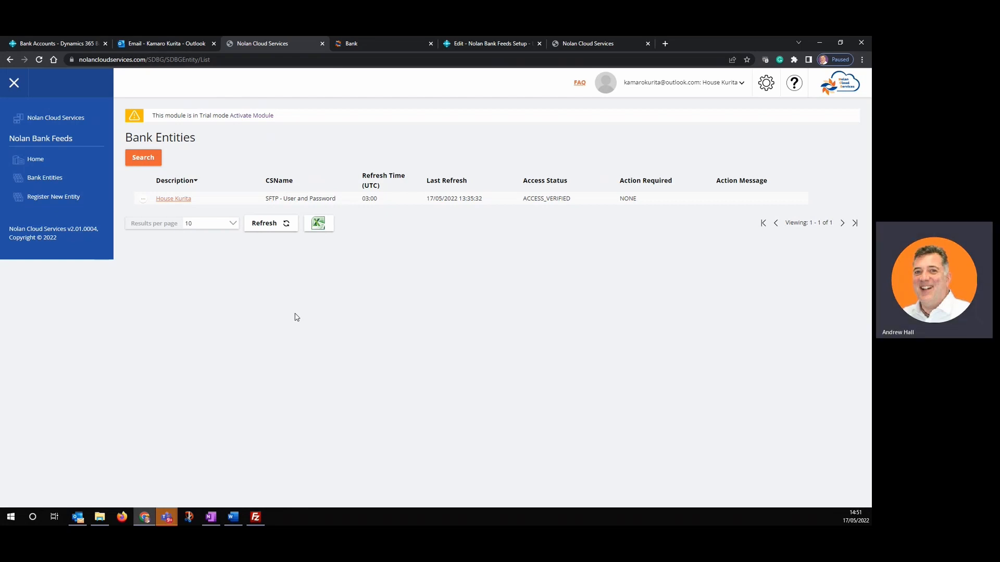
- Close the Nolan Bank Feeds Setup page in Business Central and dismiss the save-password prompt
click(483, 44)
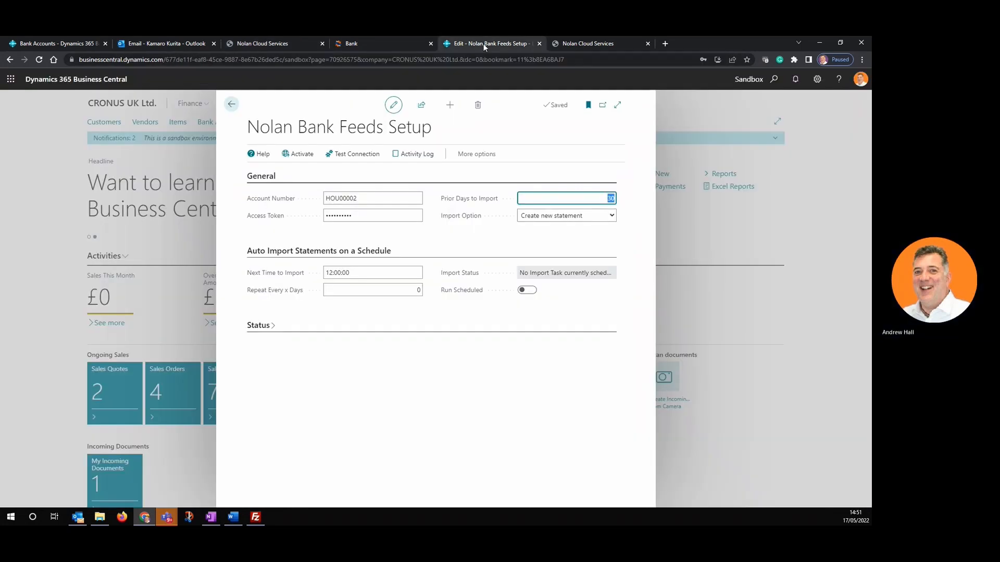
click(231, 112)
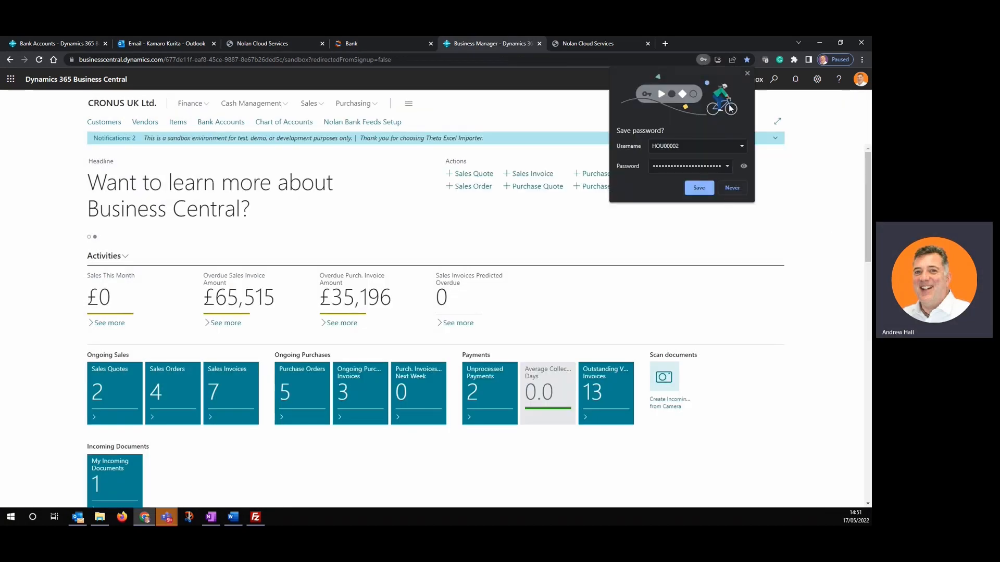
click(747, 73)
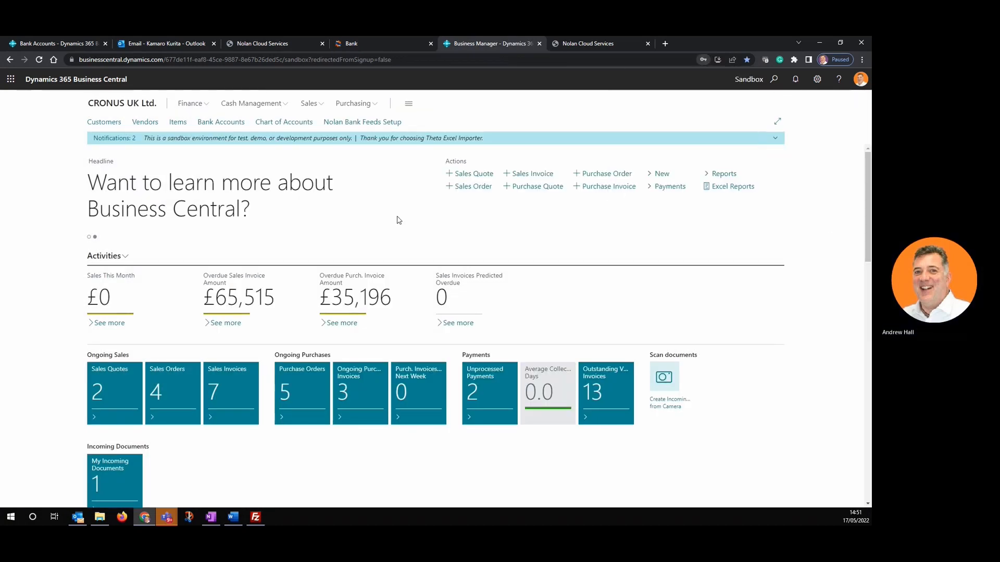
- Check the Nolan Bank Feeds actions on the HOUSE KURITA bank account card, then return to Bank Accounts
click(226, 123)
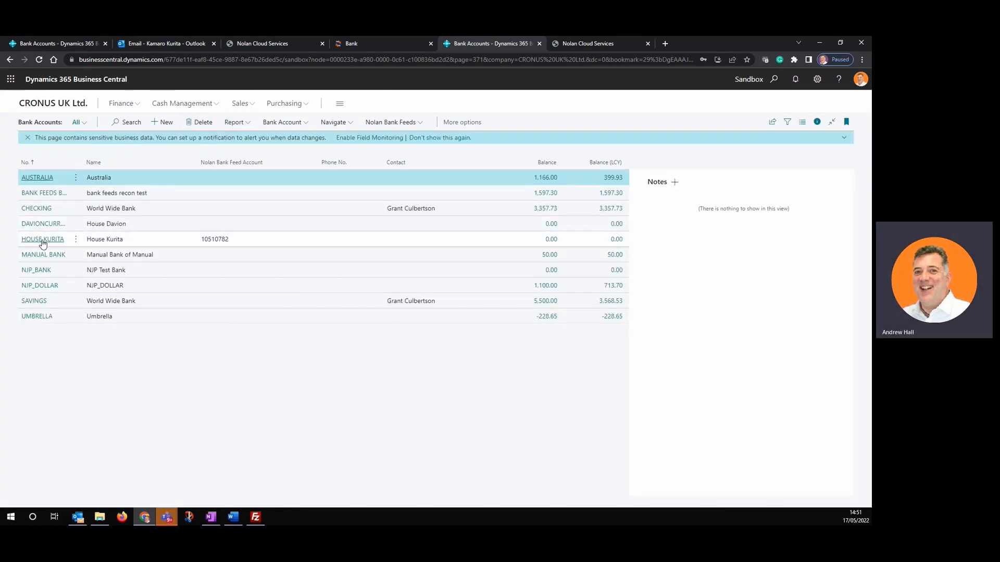
click(43, 240)
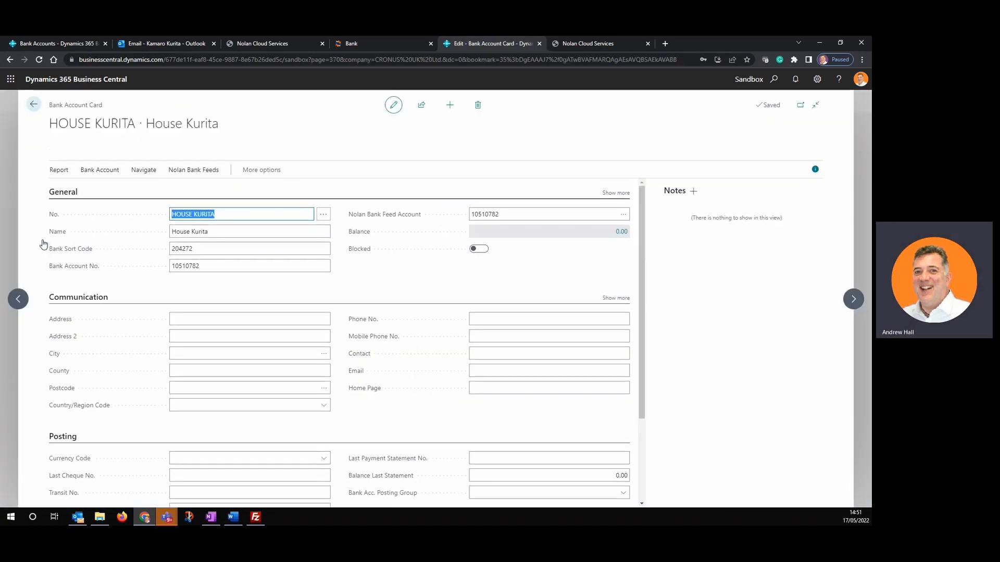
click(199, 171)
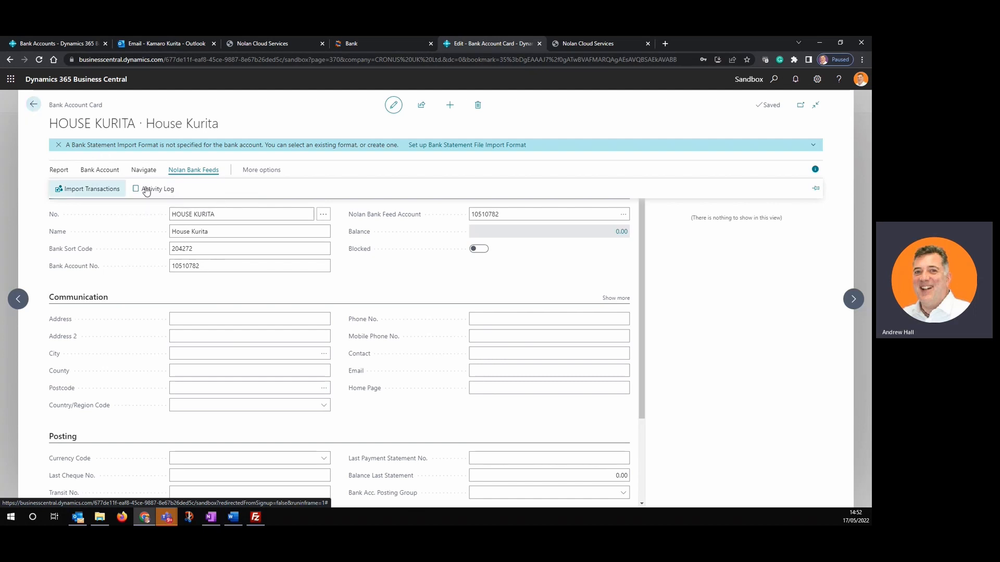
click(34, 105)
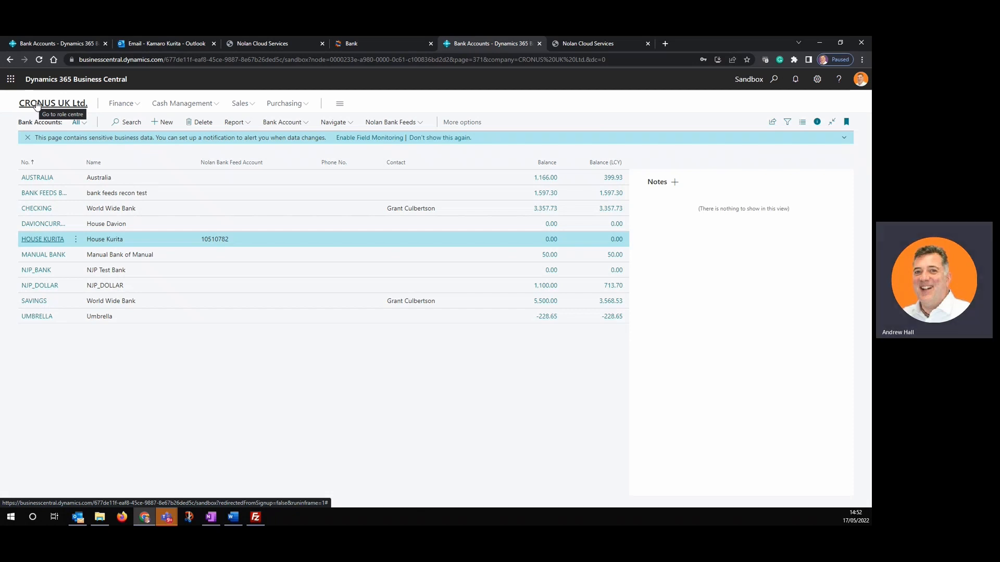
- Search 'reco' to open the Bank Account Reconciliations list
click(775, 81)
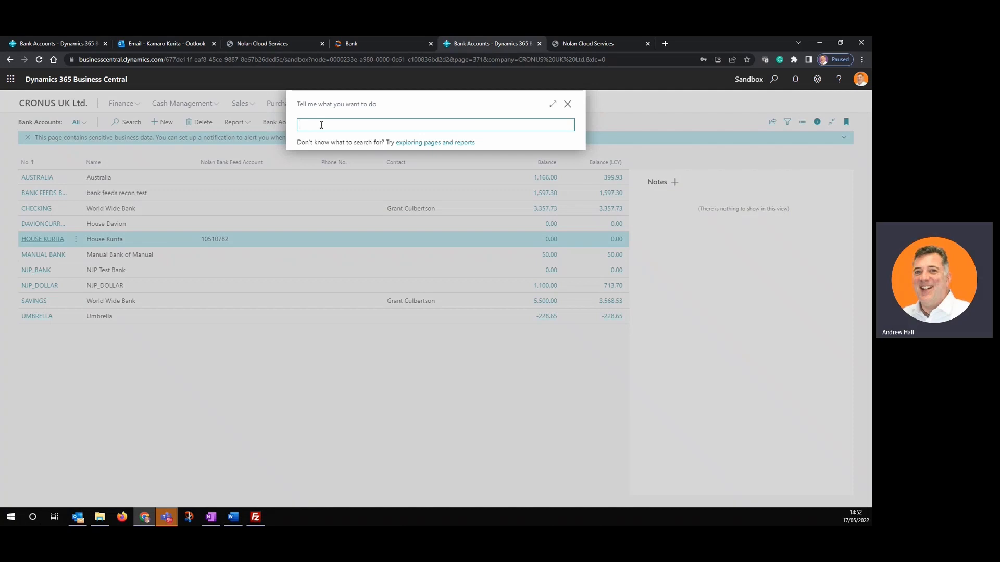
text(recon)
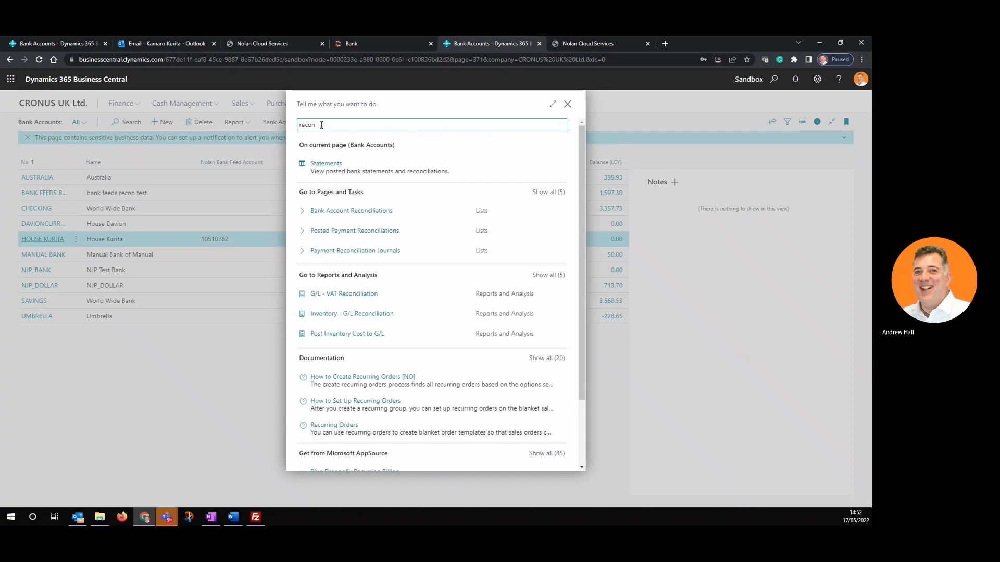
click(363, 213)
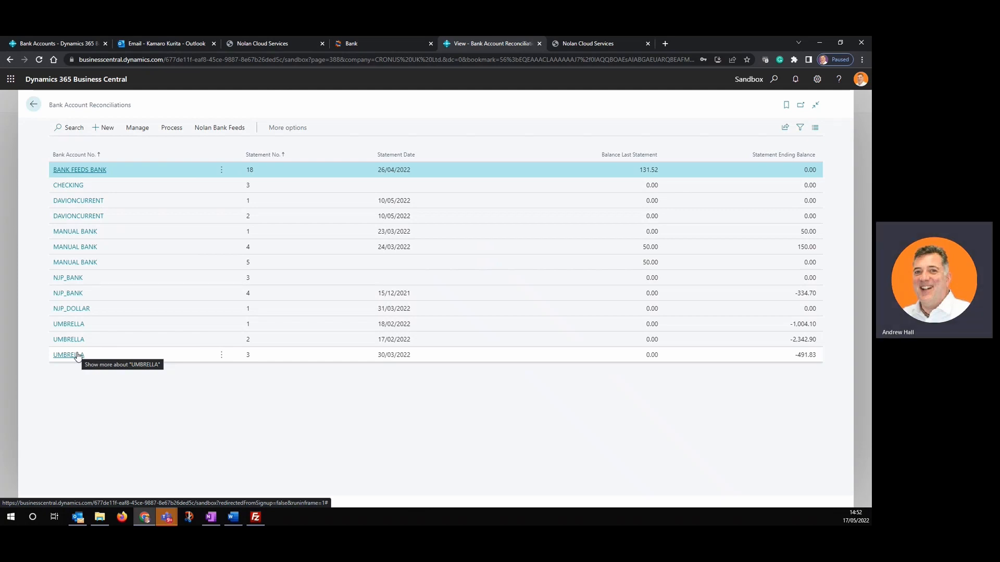
- Run the Nolan Bank Feeds import to create HOUSE KURITA statement 1 and acknowledge completion
click(229, 130)
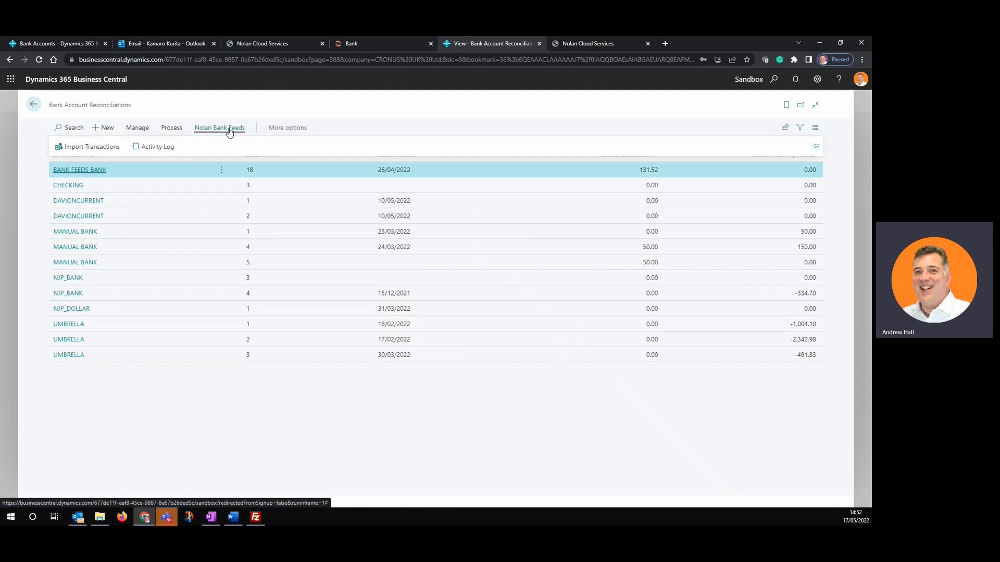
click(102, 148)
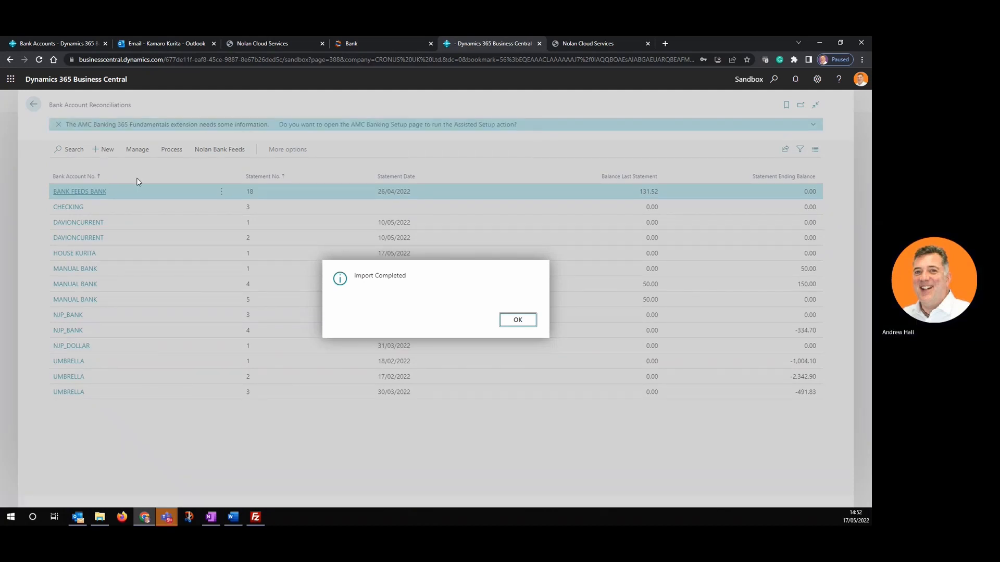
click(516, 322)
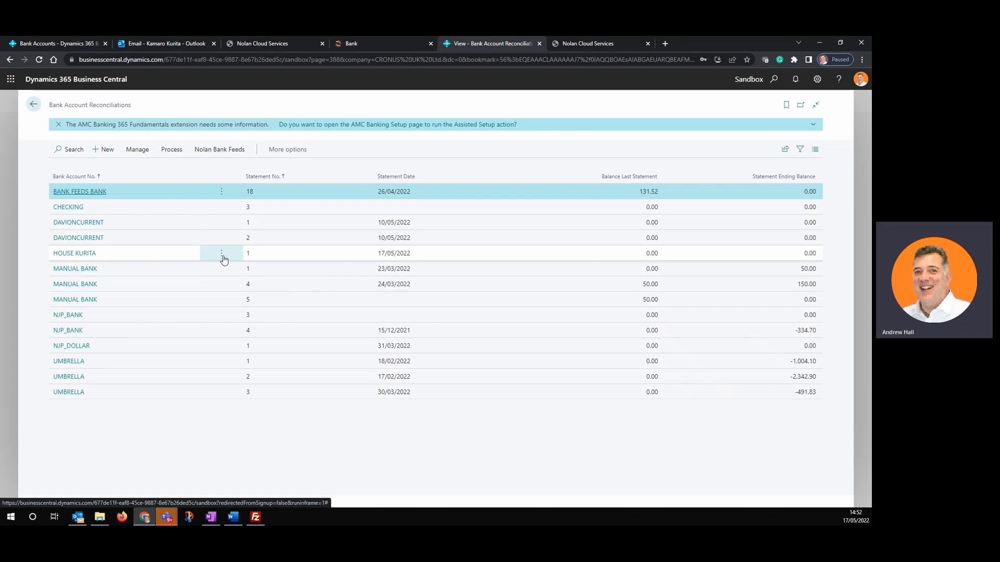
click(87, 255)
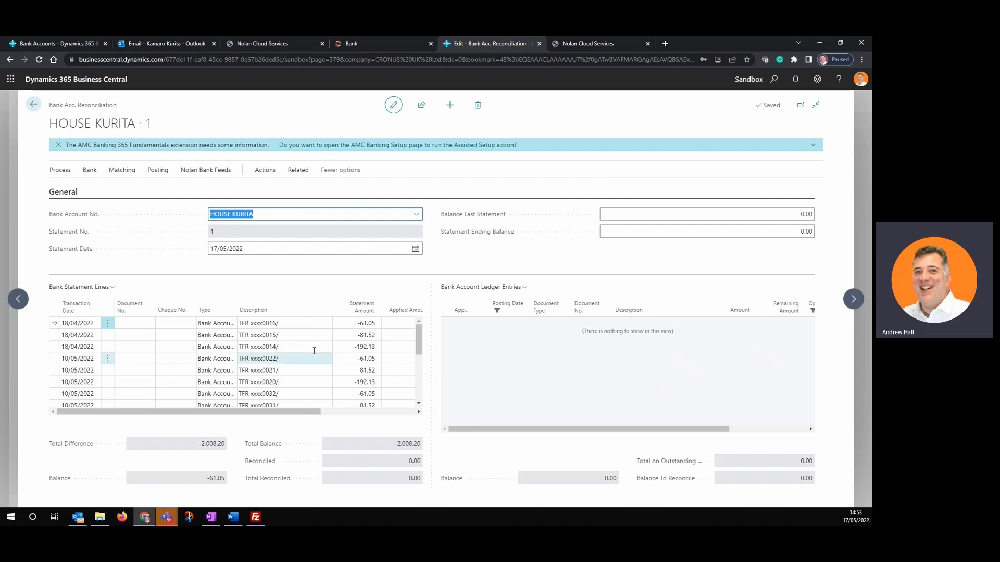
click(212, 171)
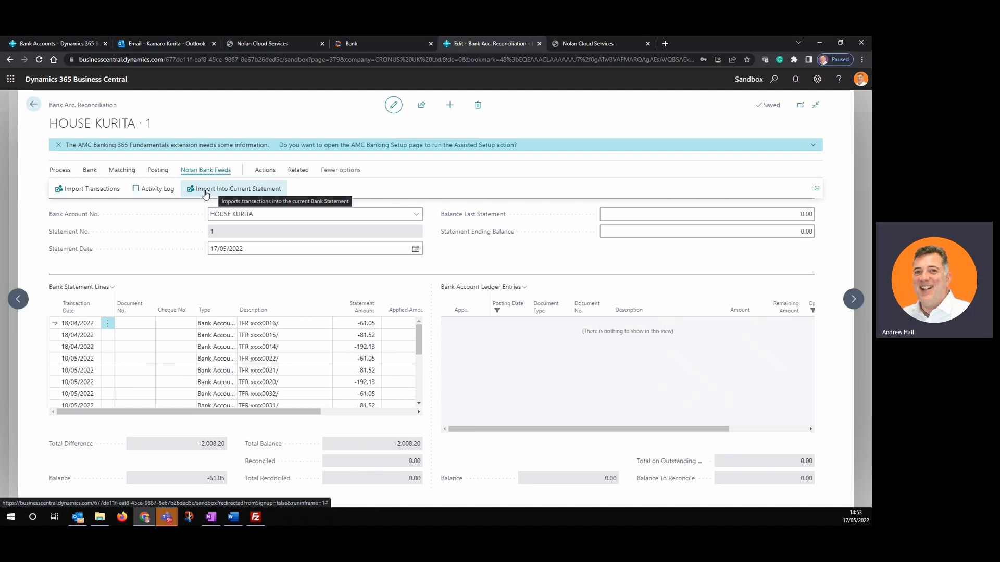
click(152, 193)
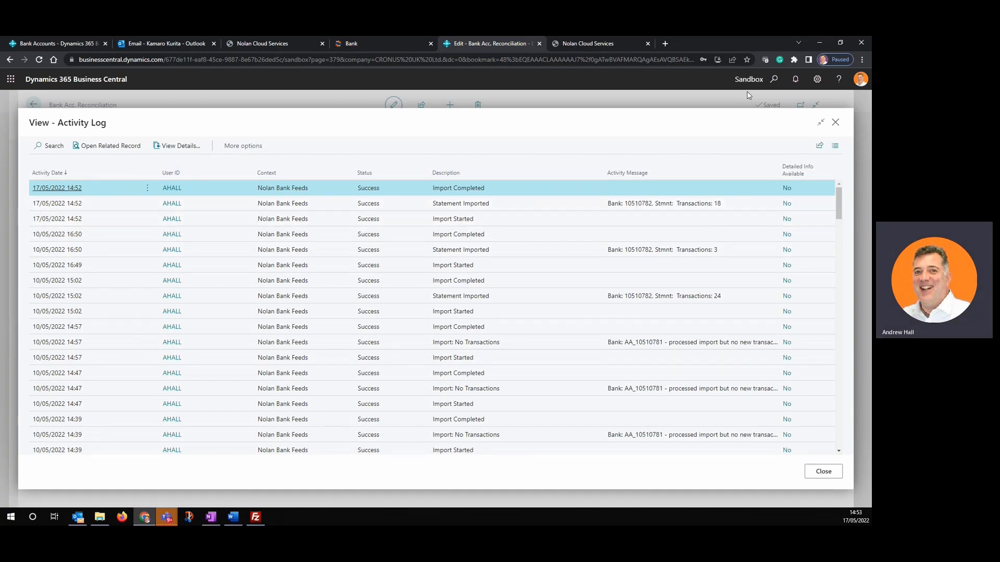
click(836, 124)
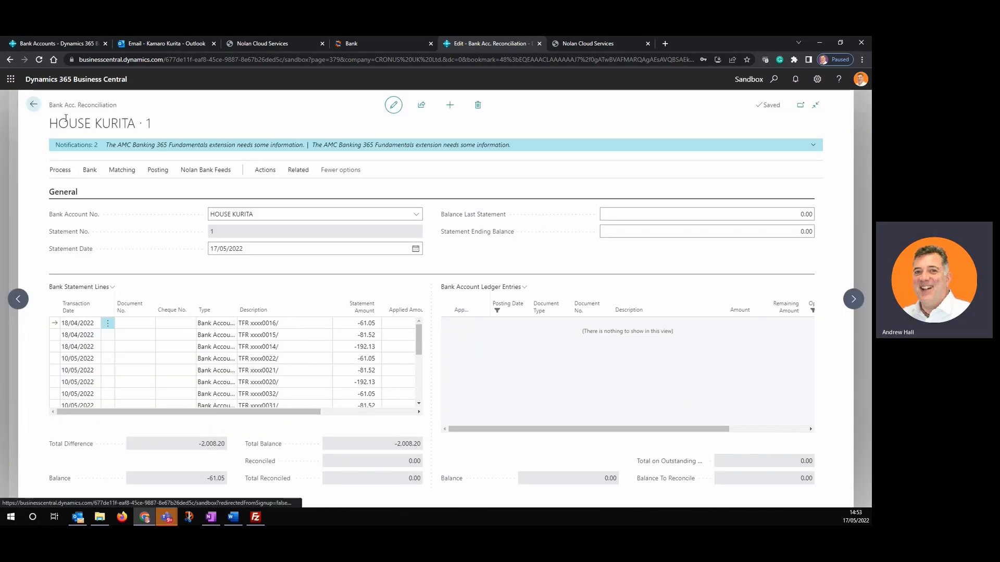
click(33, 106)
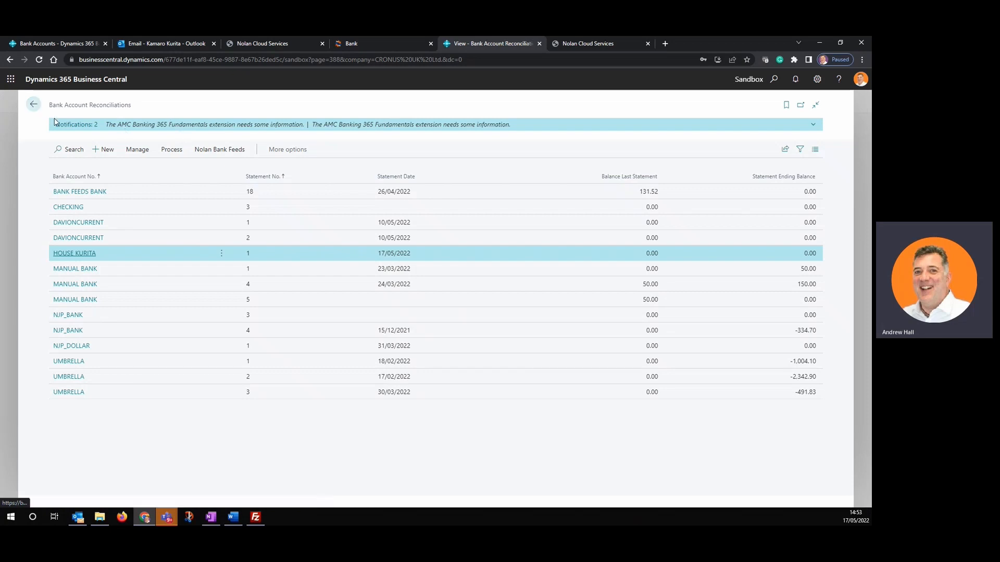
- Go back to the CRONUS UK Ltd. home page and open Nolan Bank Feeds Setup
click(32, 105)
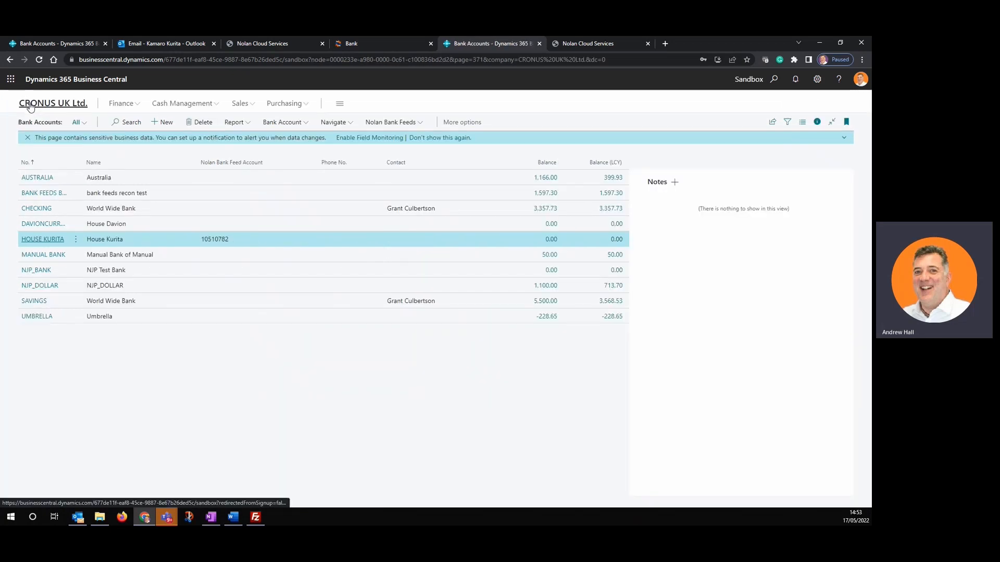
click(30, 105)
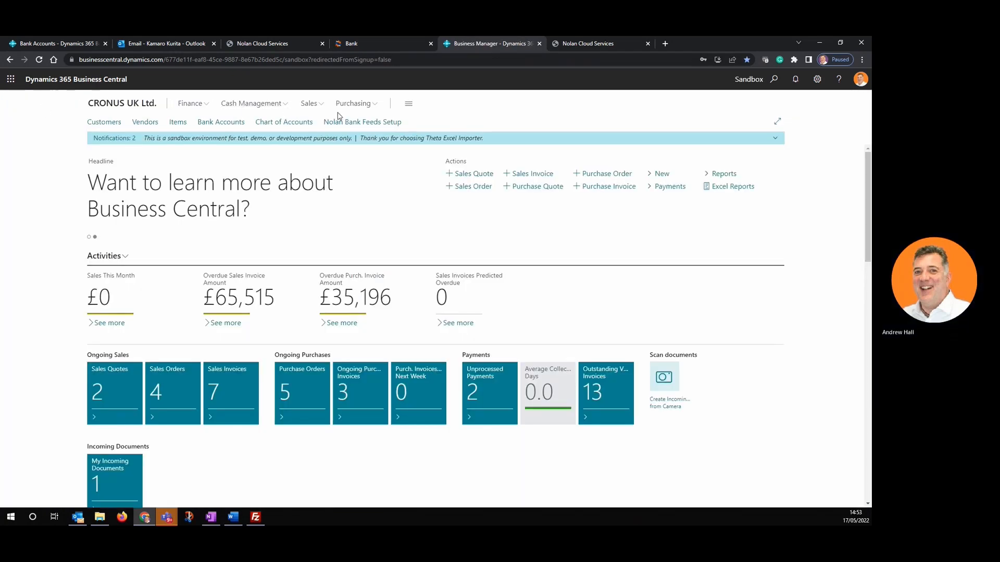
click(353, 123)
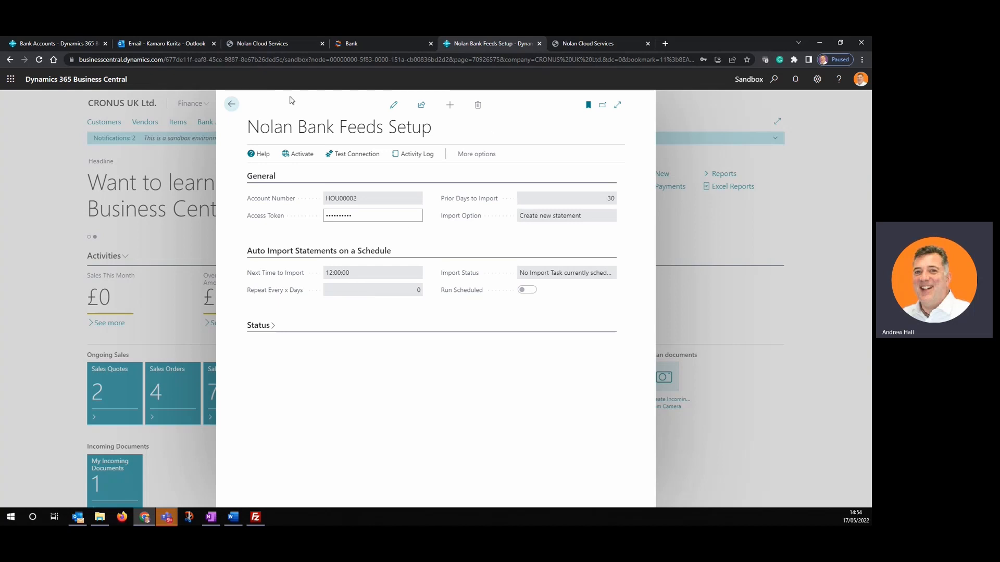
- Close the setup, open Bank Accounts, and search for 'reconc'
click(231, 106)
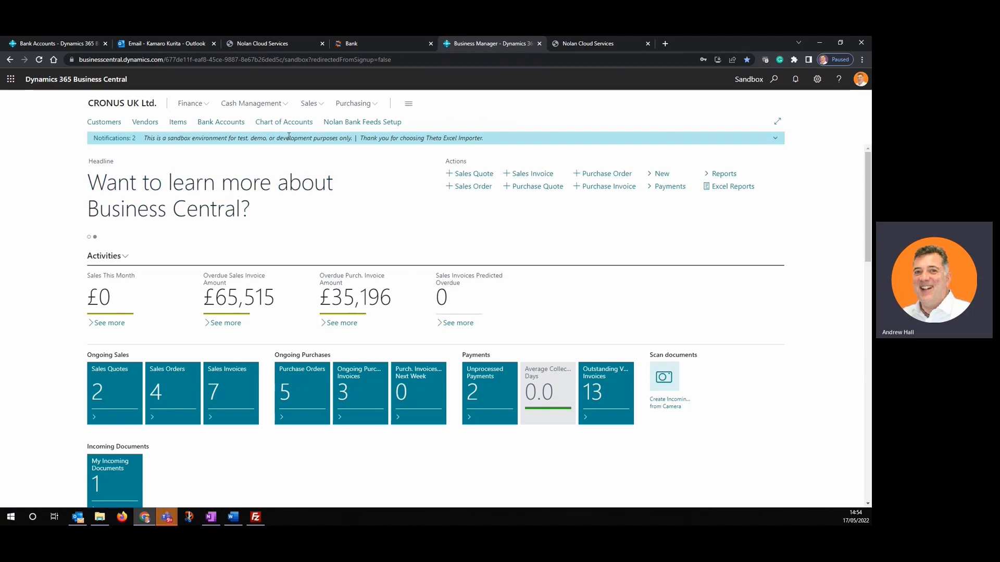
click(222, 123)
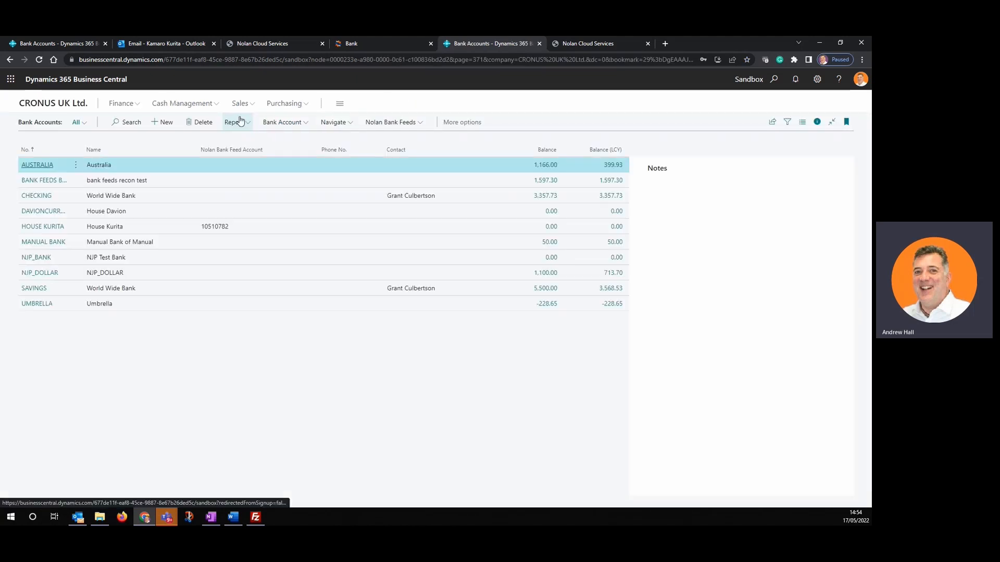
click(774, 79)
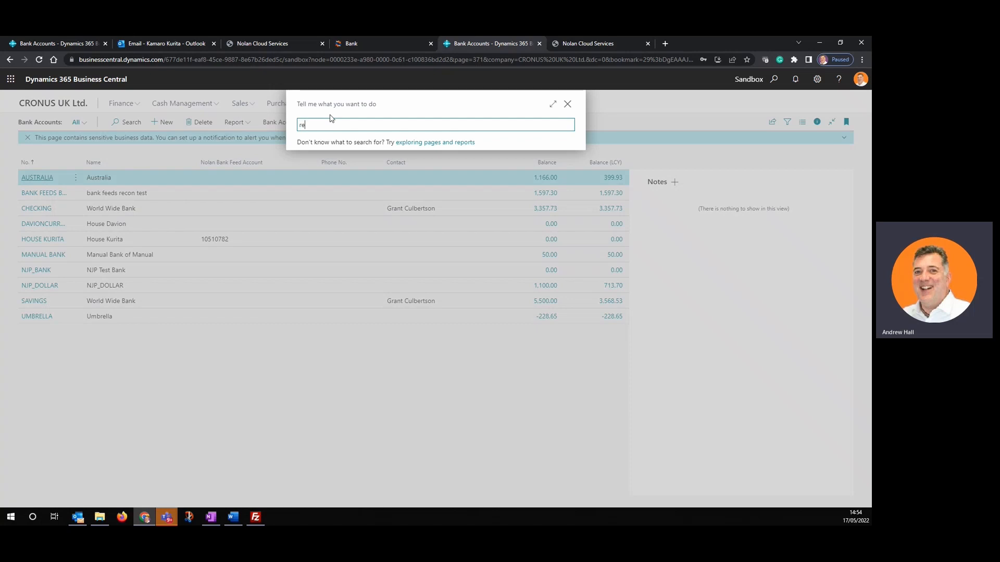
text(reconci)
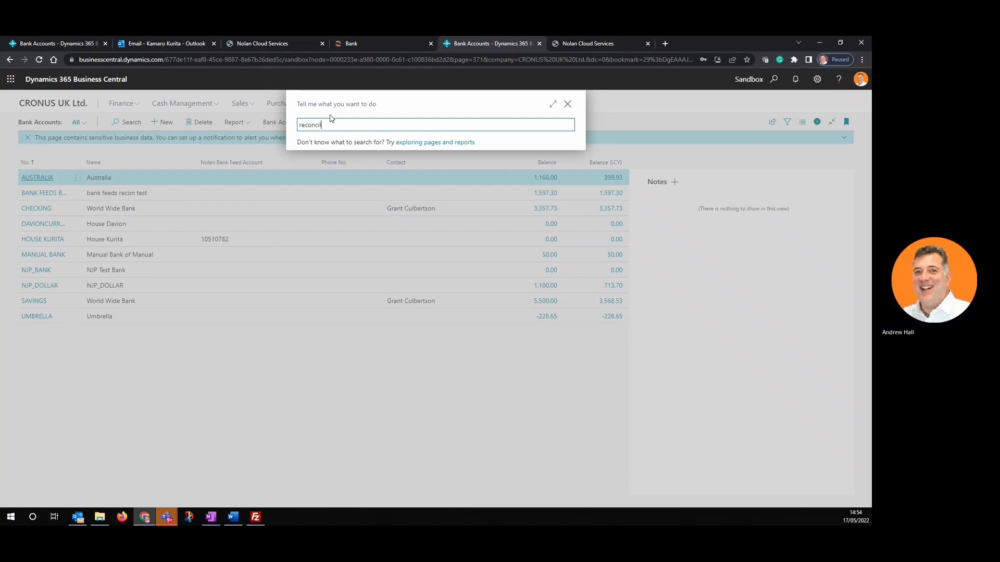
text(la)
key(BackSpace)
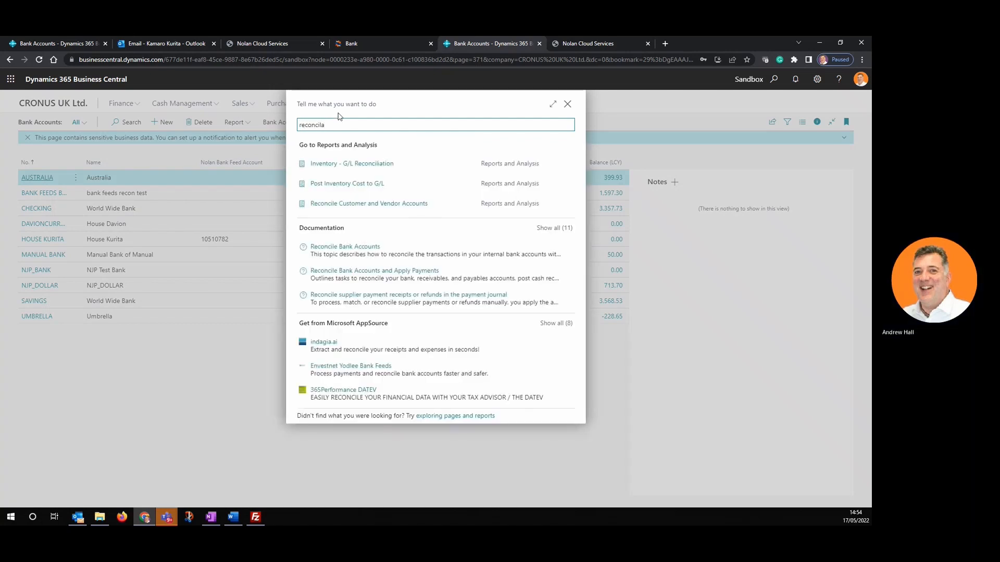
key(BackSpace)
key(BackSpace)
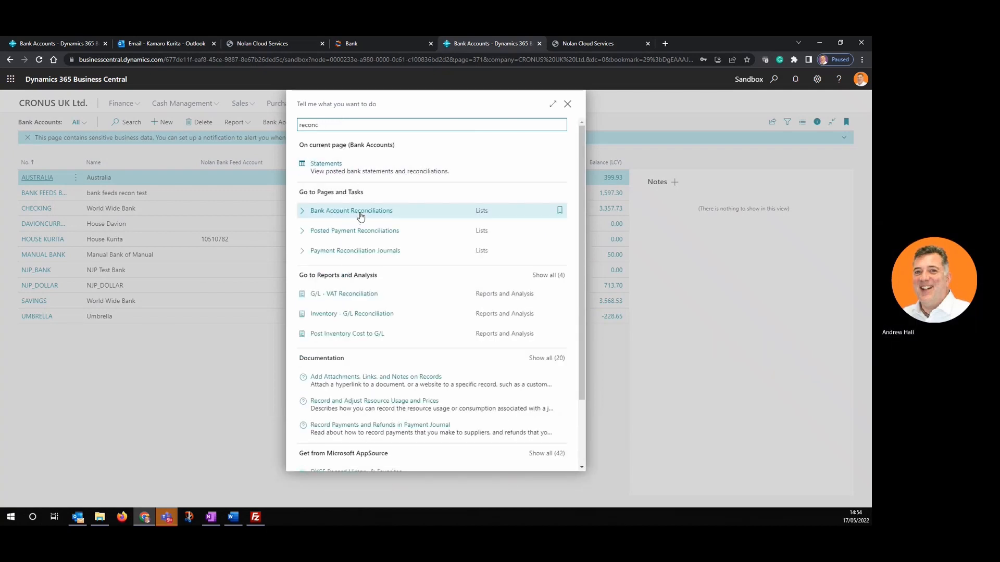
- Open HOUSE KURITA statement 1 from Bank Account Reconciliations, then switch to Nolan Cloud Services
click(361, 212)
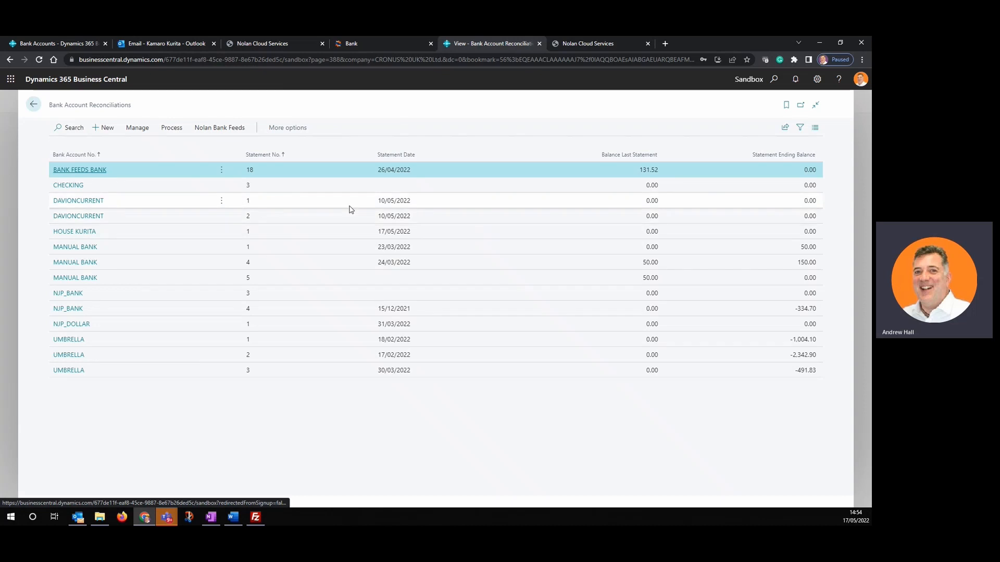
click(84, 232)
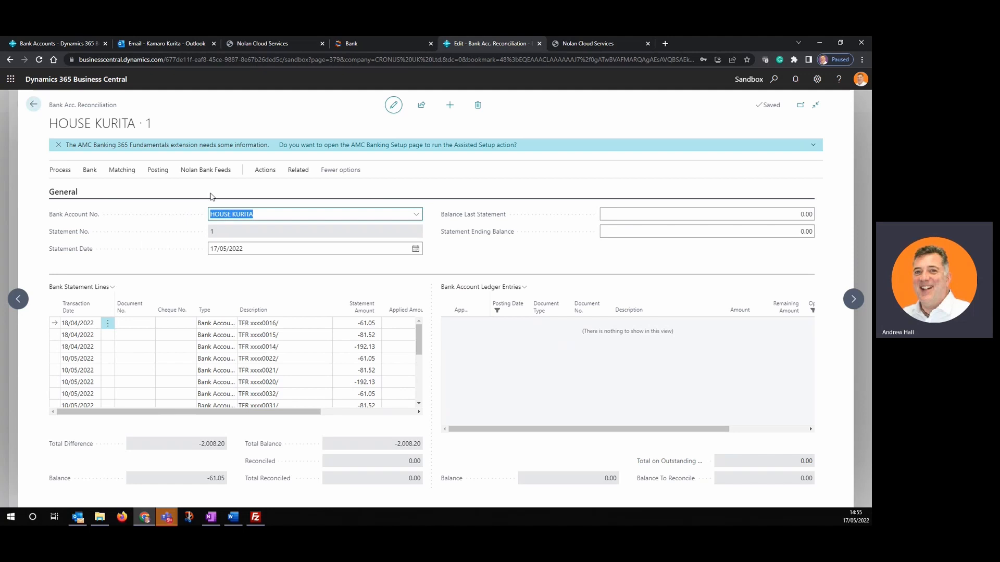
click(281, 44)
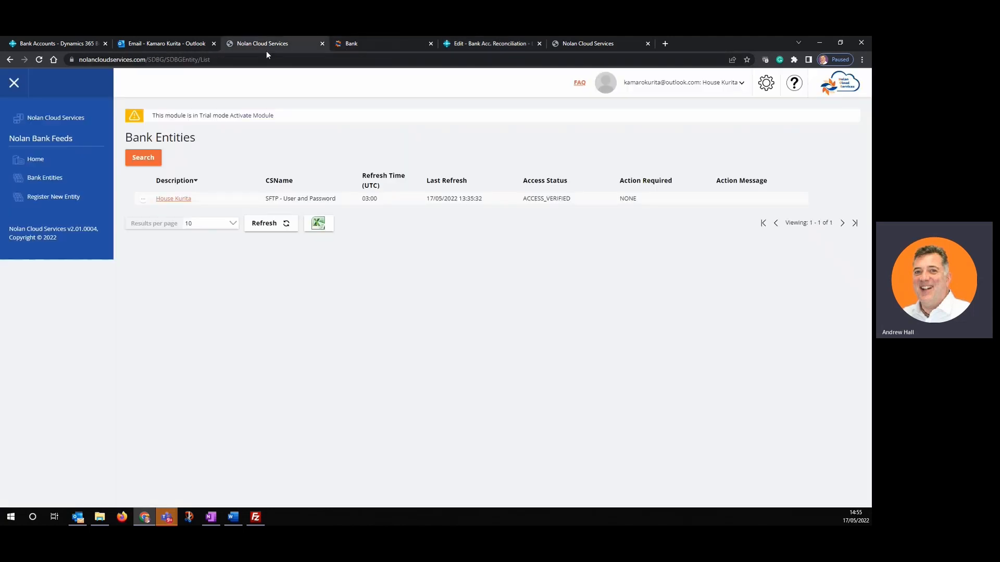
- Open the Nolan Bank Feeds Home page and review the Setup Check List, every step now completed
click(37, 162)
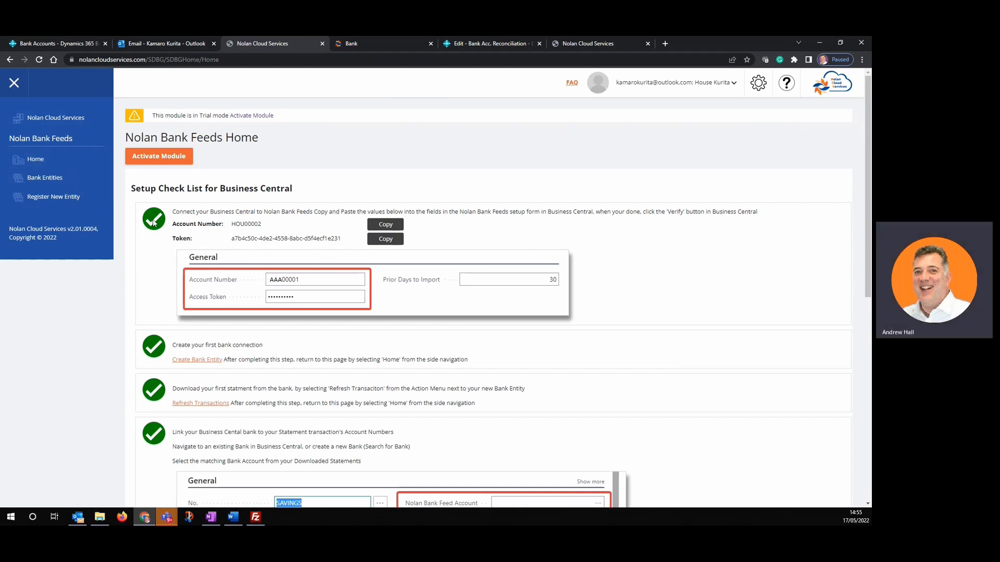
scroll(154, 383, down, 5)
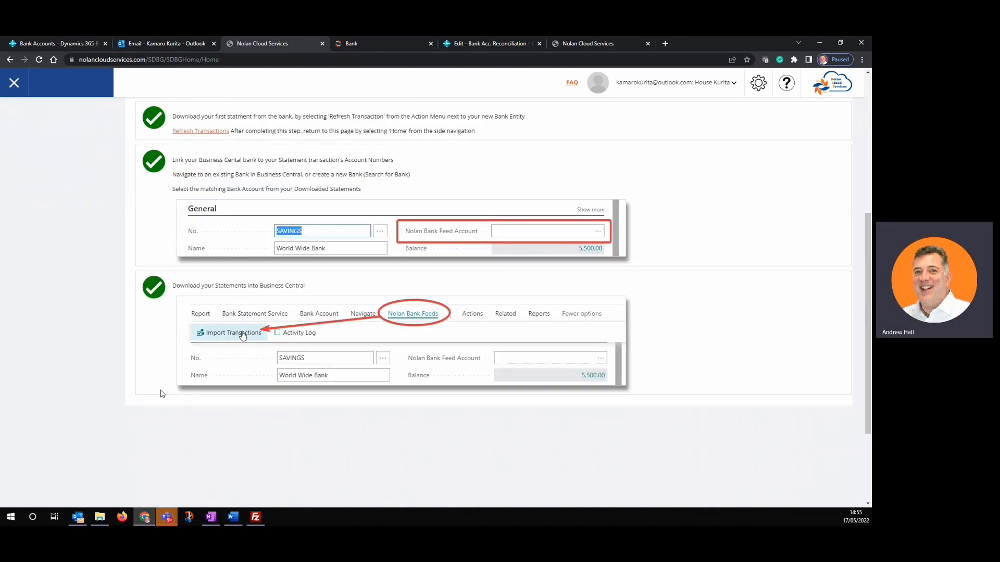
scroll(349, 250, up, 2)
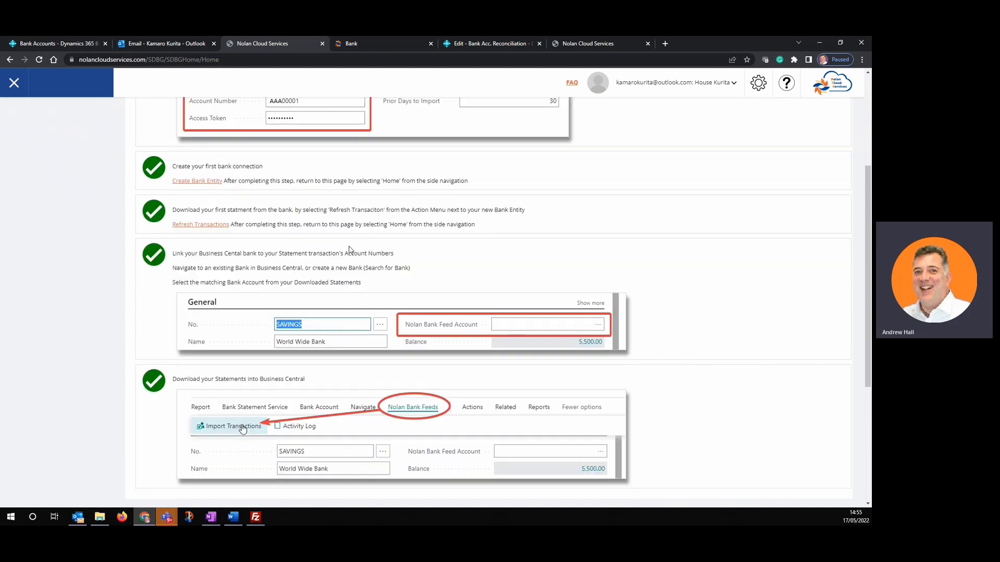
scroll(349, 250, up, 4)
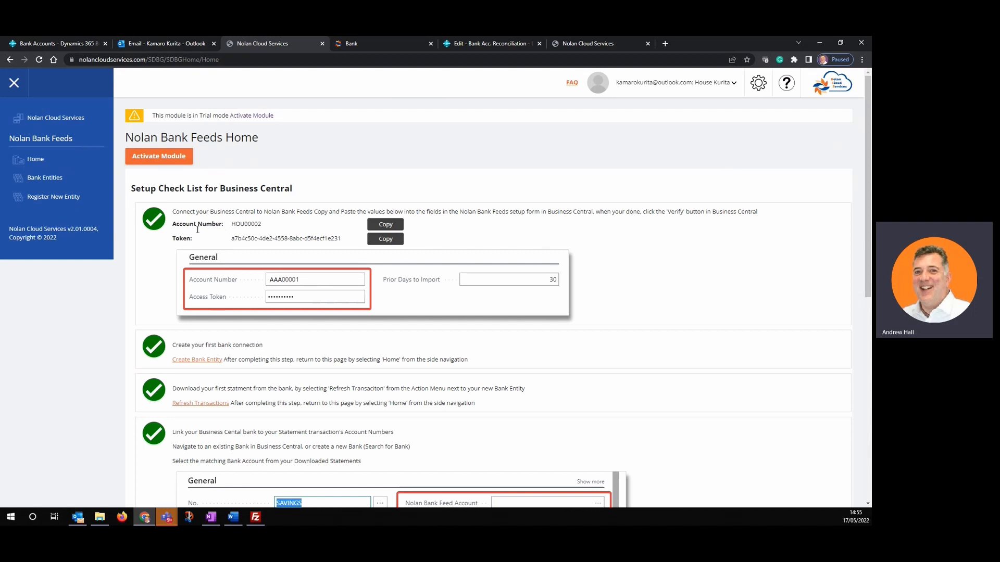
scroll(245, 307, down, 2)
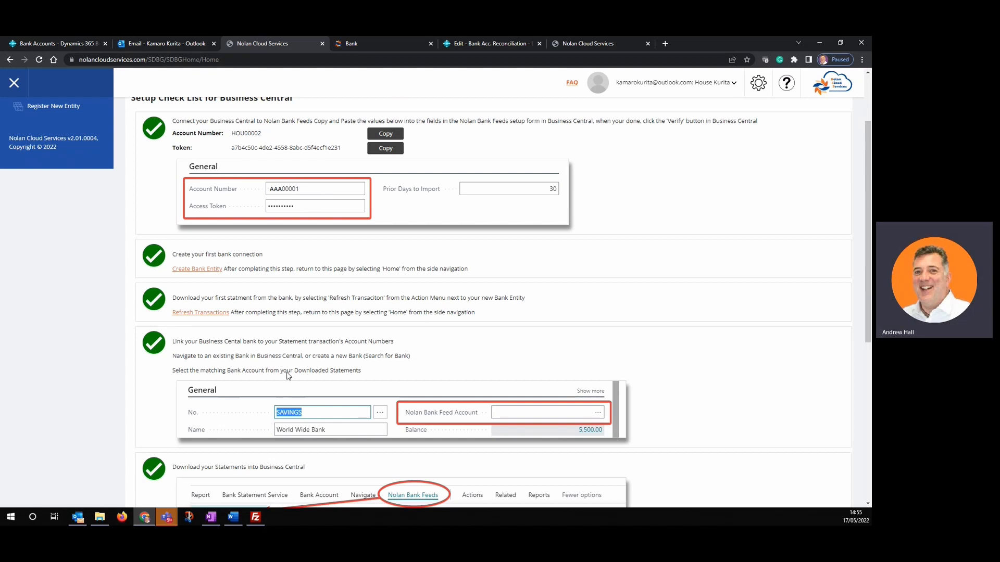
scroll(281, 340, down, 1)
scroll(281, 340, down, 1)
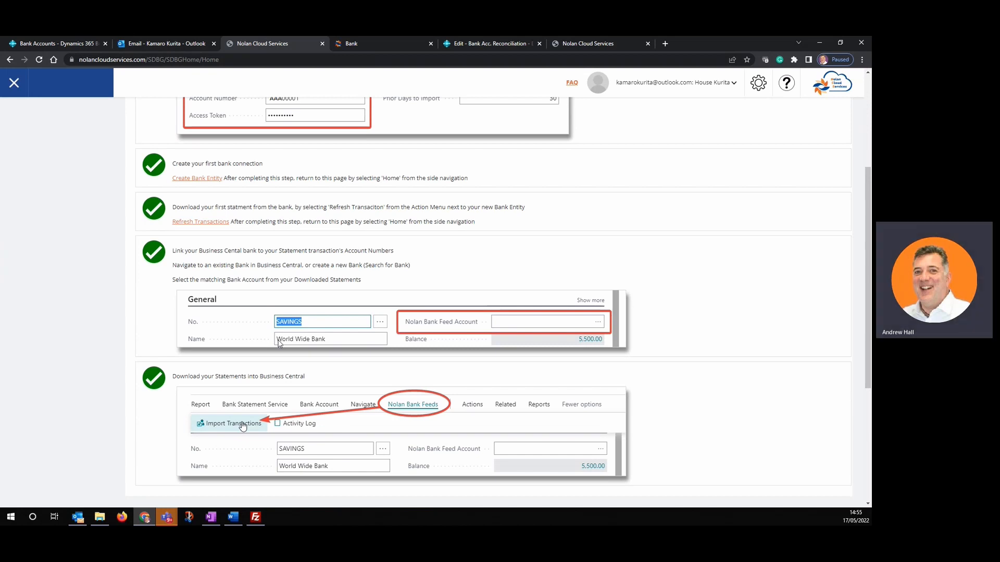